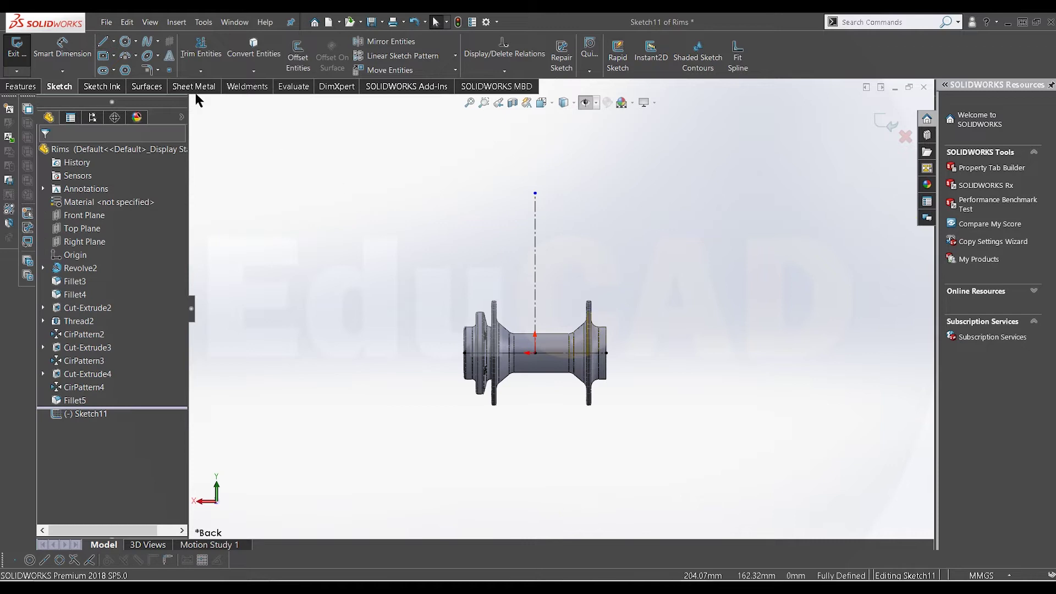
Step: Dimension the length of the vertical centerline rising from the origin and set it to 275 mm
{"action": "left_click", "coordinate": [63, 48]}
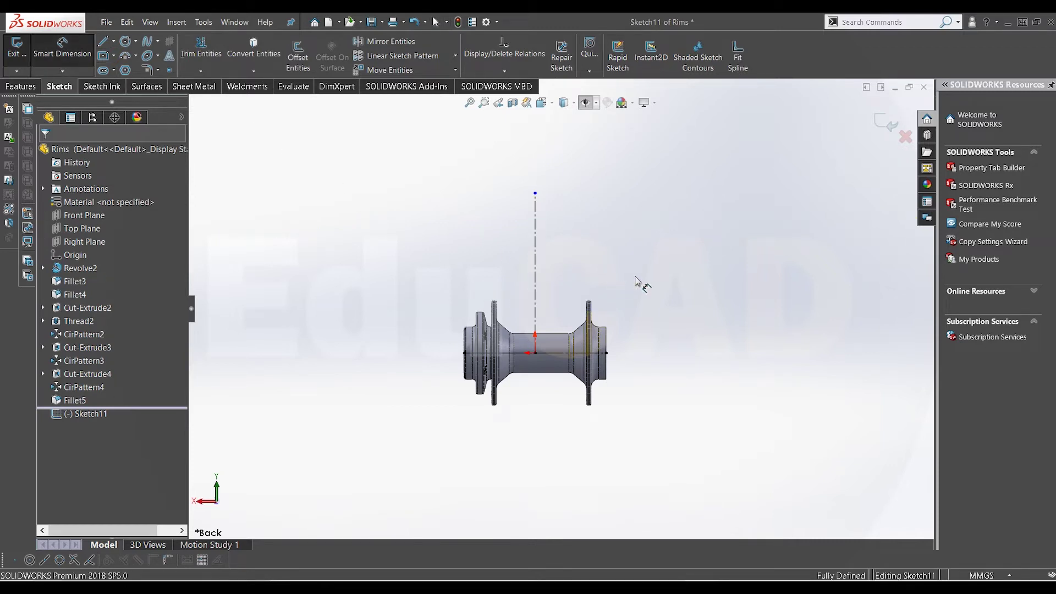
{"action": "left_click", "coordinate": [664, 280]}
{"action": "type", "text": "275"}
{"action": "key", "text": "Return"}
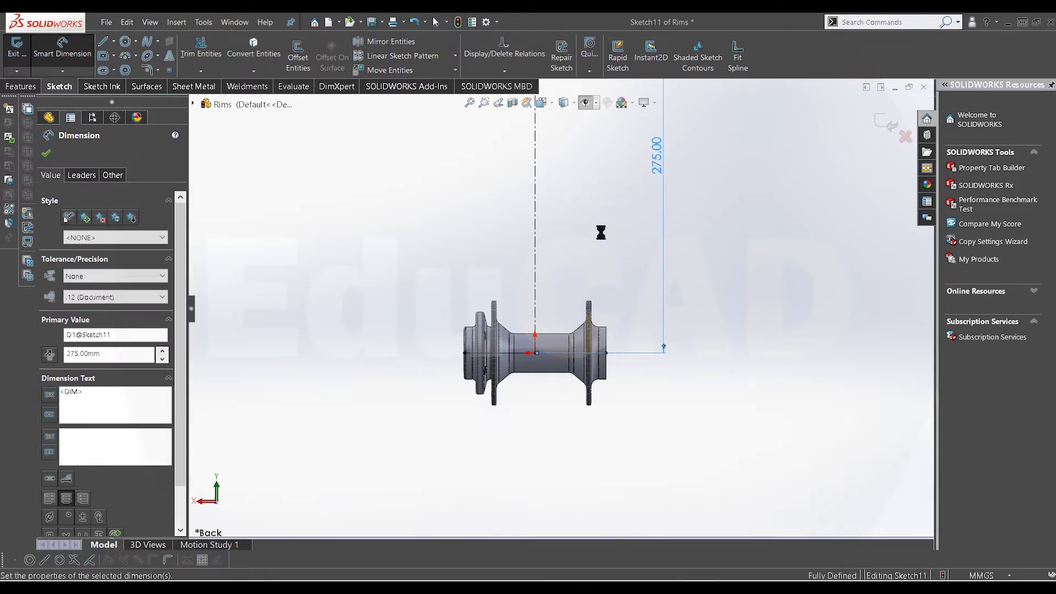
{"action": "scroll", "coordinate": [554, 177], "scroll_direction": "up", "scroll_amount": 4}
{"action": "scroll", "coordinate": [551, 165], "scroll_direction": "down", "scroll_amount": 8}
{"action": "scroll", "coordinate": [544, 147], "scroll_direction": "up", "scroll_amount": 2}
{"action": "scroll", "coordinate": [544, 147], "scroll_direction": "down", "scroll_amount": 2}
{"action": "scroll", "coordinate": [545, 148], "scroll_direction": "down", "scroll_amount": 2}
{"action": "right_click", "coordinate": [567, 205]}
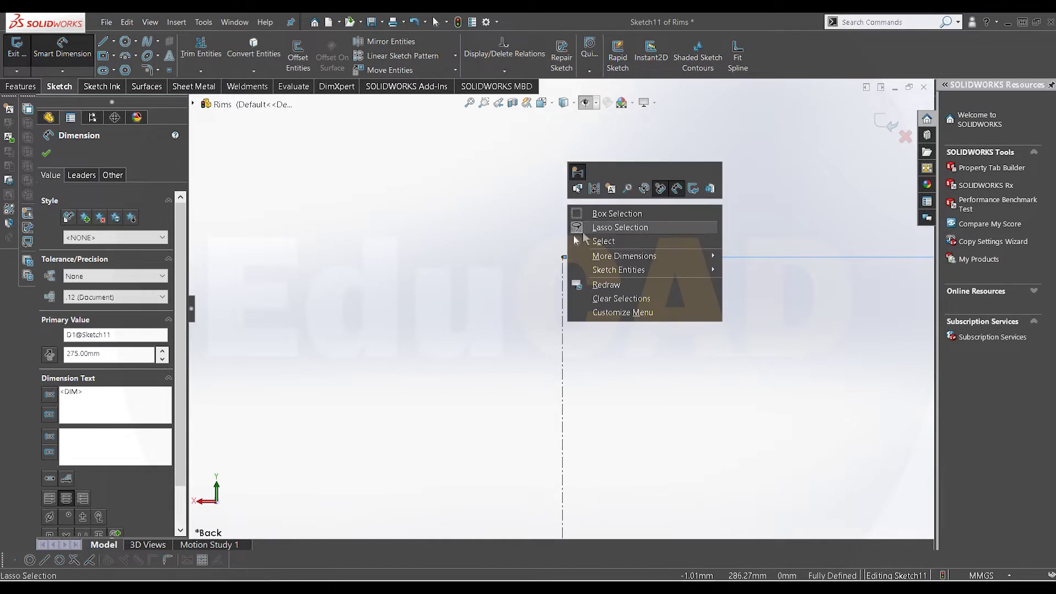
{"action": "left_click", "coordinate": [591, 242]}
Step: Draw a 25 mm horizontal centerline from the vertical centerline's upper end toward +X, followed by a 3.5 mm vertical centerline going up
{"action": "left_click", "coordinate": [114, 40]}
{"action": "left_click", "coordinate": [127, 68]}
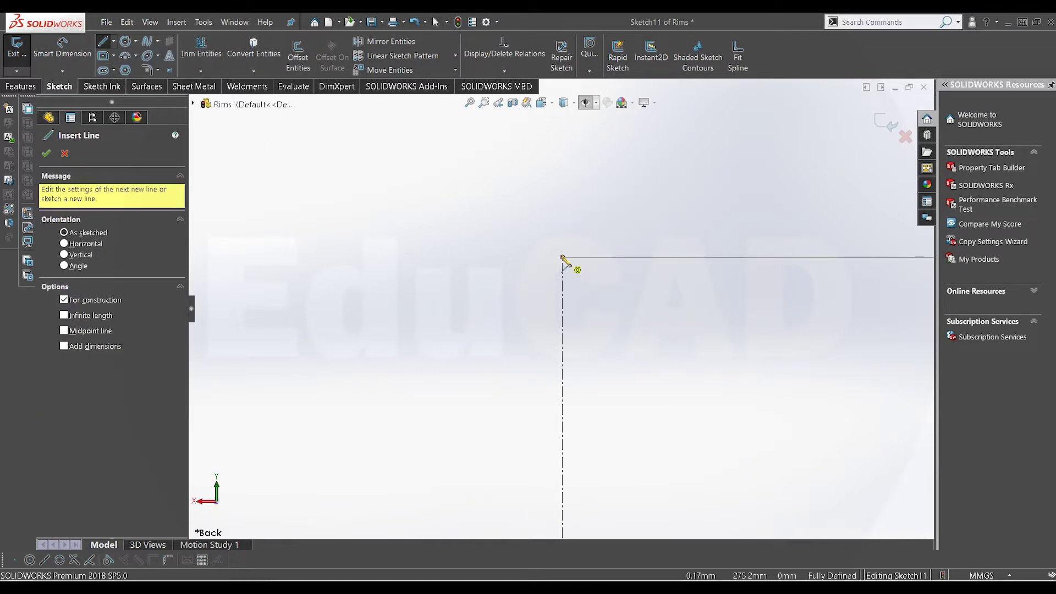
{"action": "left_click", "coordinate": [562, 257]}
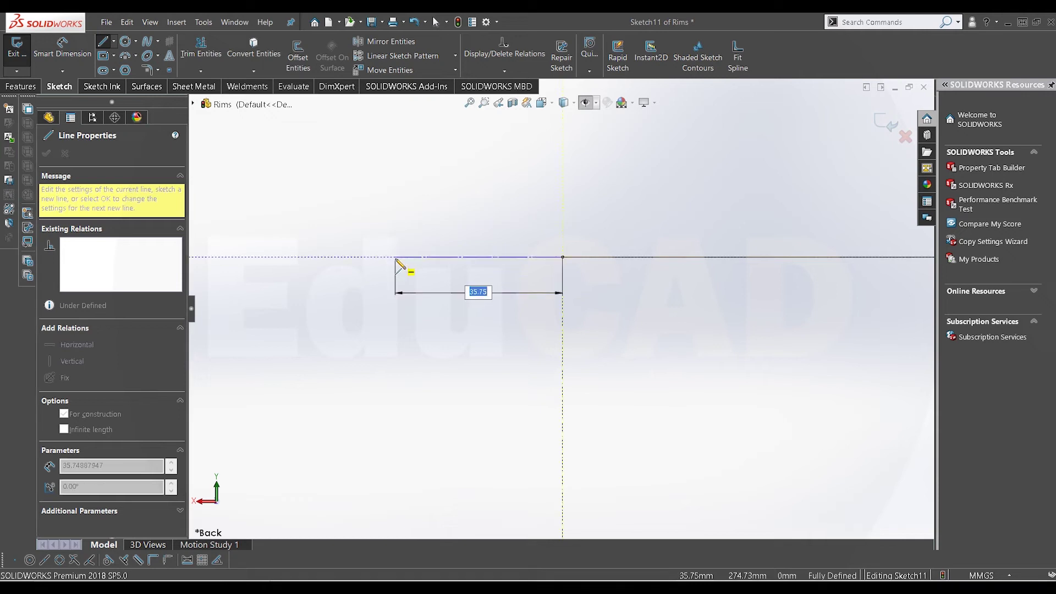
{"action": "type", "text": "5"}
{"action": "key", "text": "Return"}
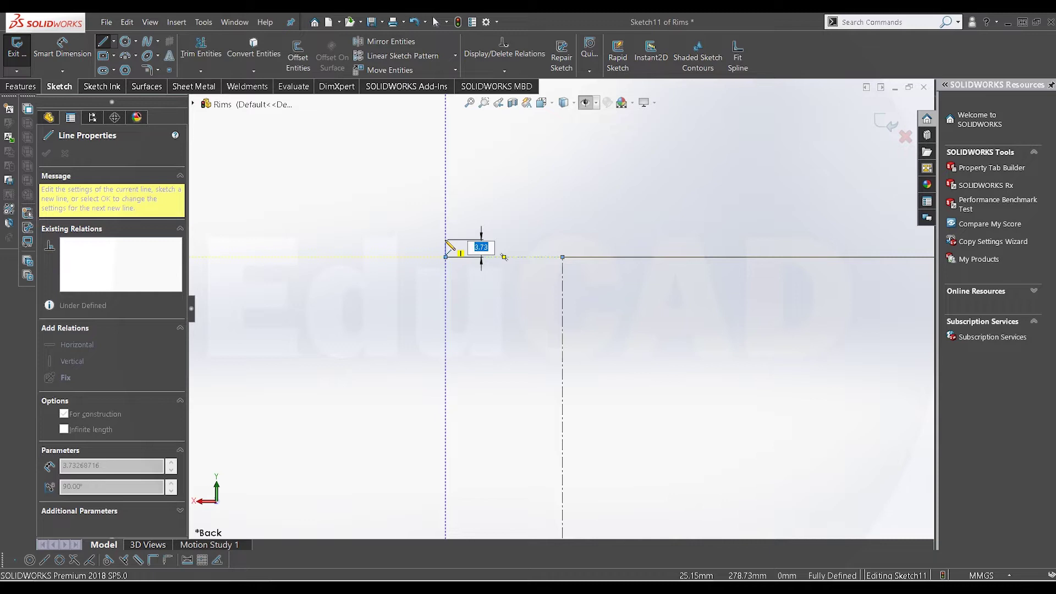
{"action": "type", "text": "3.5"}
{"action": "key", "text": "Return"}
{"action": "right_click", "coordinate": [539, 207]}
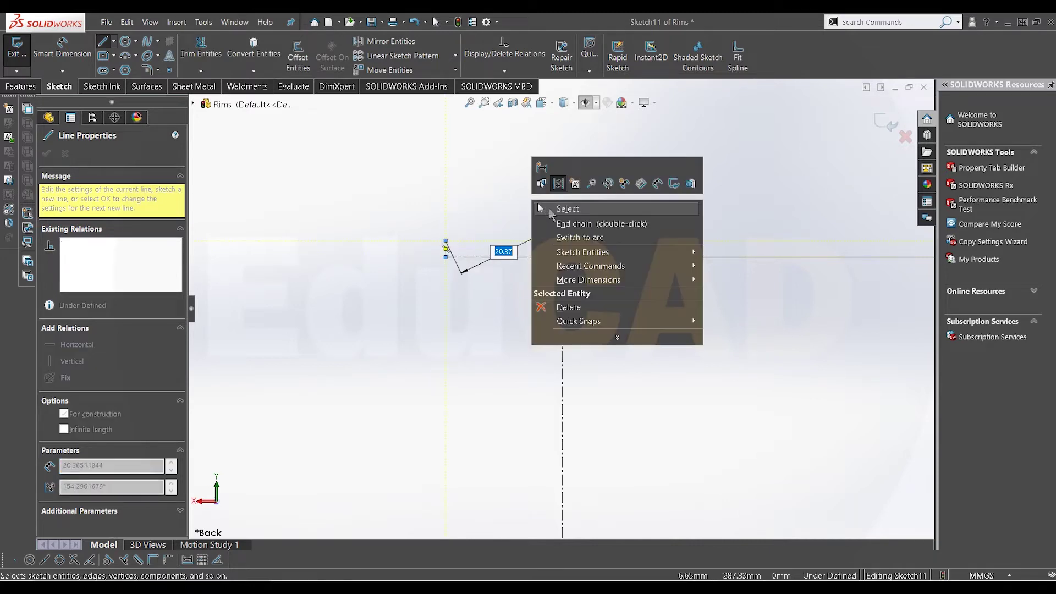
{"action": "left_click", "coordinate": [567, 208]}
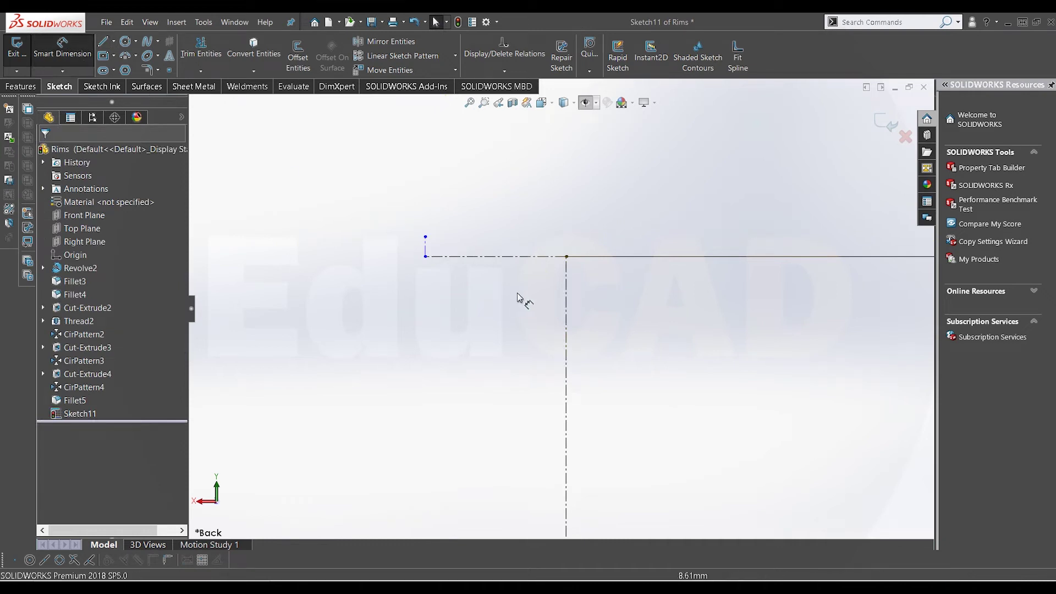
Step: Add a 25 mm length dimension below the new horizontal centerline
{"action": "left_click", "coordinate": [510, 257]}
{"action": "left_click", "coordinate": [504, 291]}
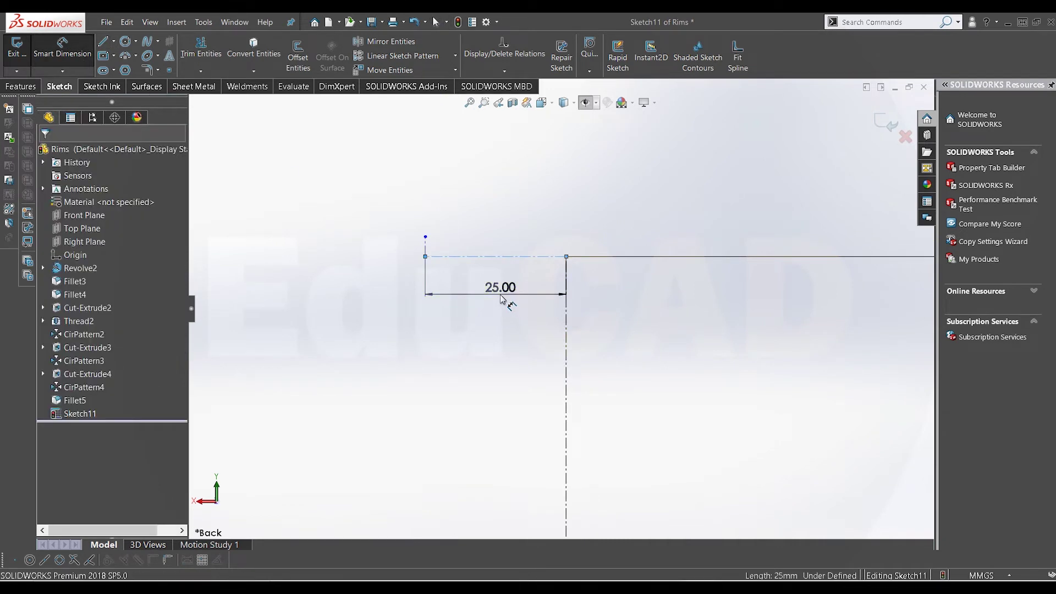
{"action": "left_click", "coordinate": [503, 299]}
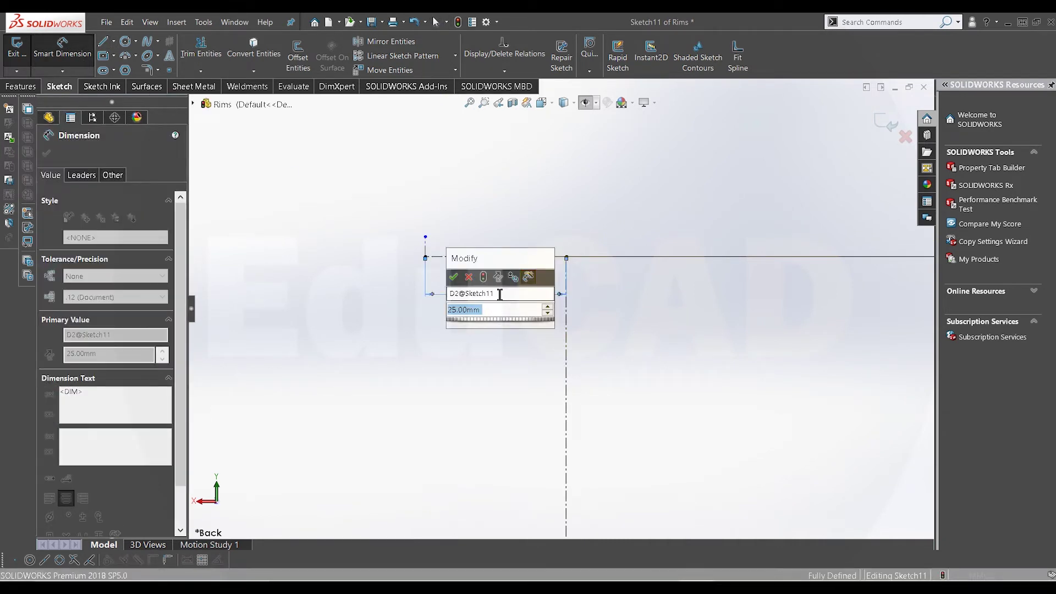
{"action": "left_click", "coordinate": [454, 278]}
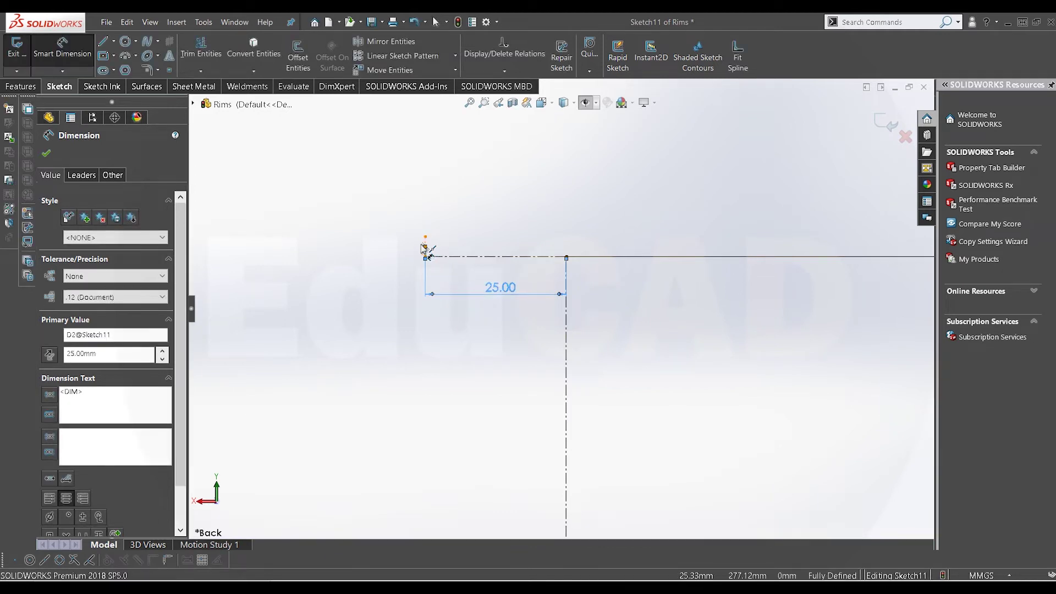
Step: Add a 3.5 mm length dimension to the short vertical centerline
{"action": "left_click", "coordinate": [425, 247]}
{"action": "left_click", "coordinate": [412, 251]}
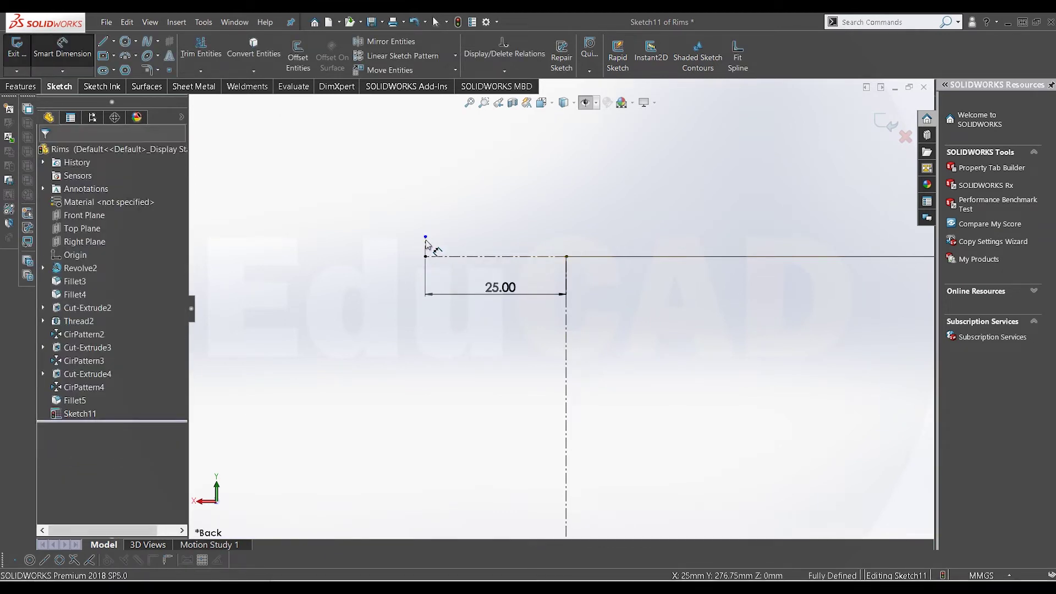
{"action": "left_click", "coordinate": [425, 245]}
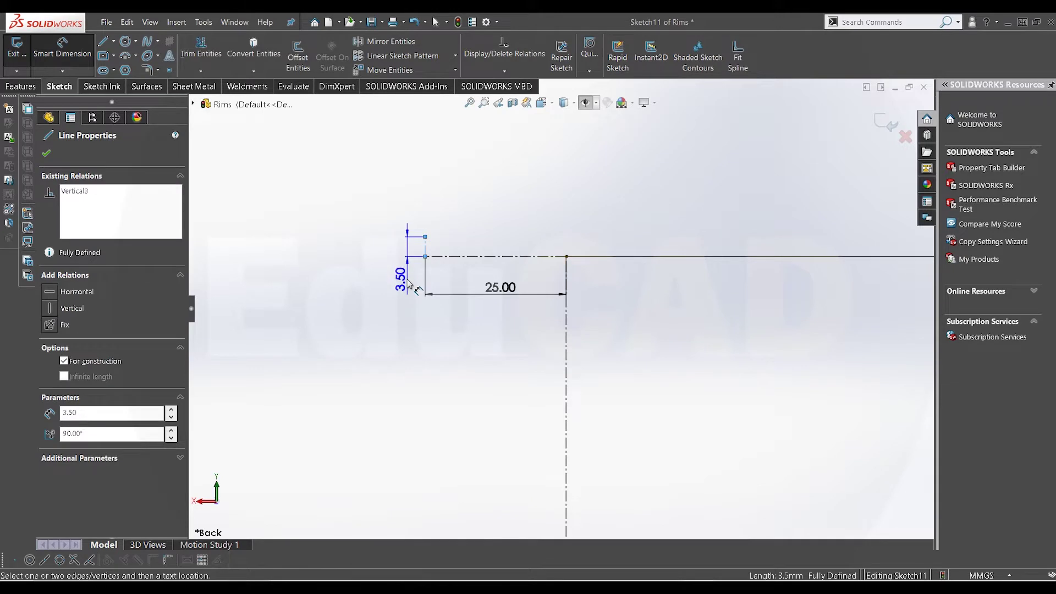
{"action": "left_click", "coordinate": [409, 284]}
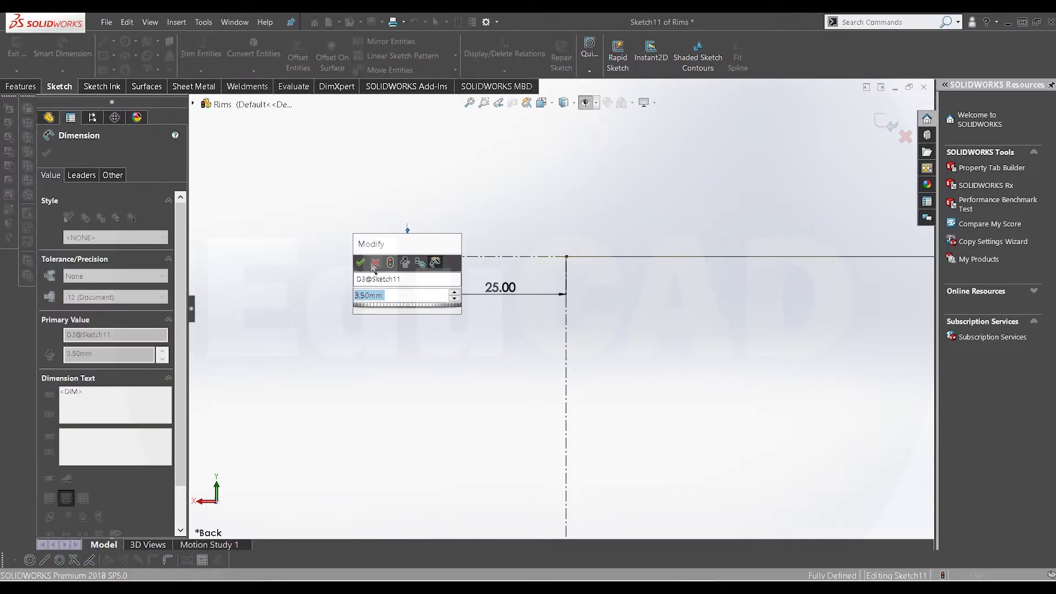
{"action": "left_click", "coordinate": [362, 263]}
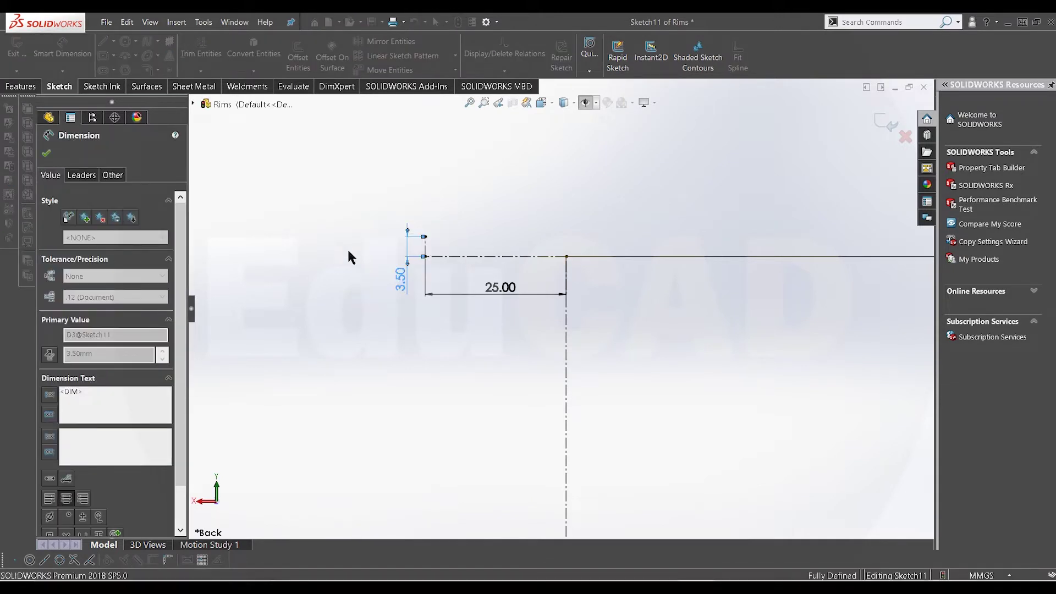
{"action": "right_click", "coordinate": [287, 215]}
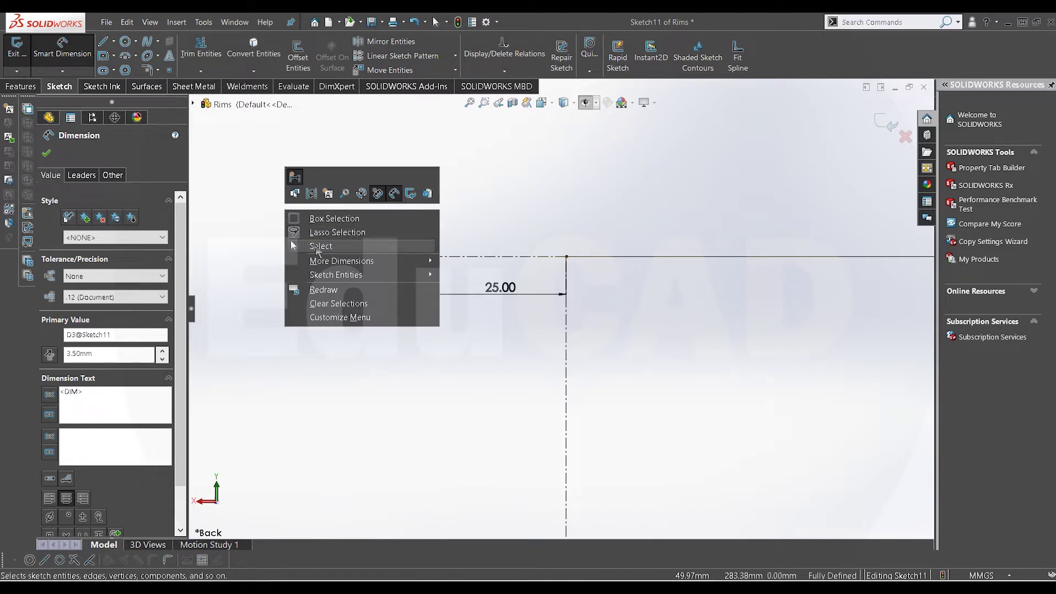
{"action": "left_click", "coordinate": [317, 247]}
Step: Draw a shallow, downward-bulging 3-point arc from the tall centerline's upper end to the top of the 3.5 mm centerline, tangent to the horizontal one
{"action": "scroll", "coordinate": [321, 259], "scroll_direction": "up", "scroll_amount": 3}
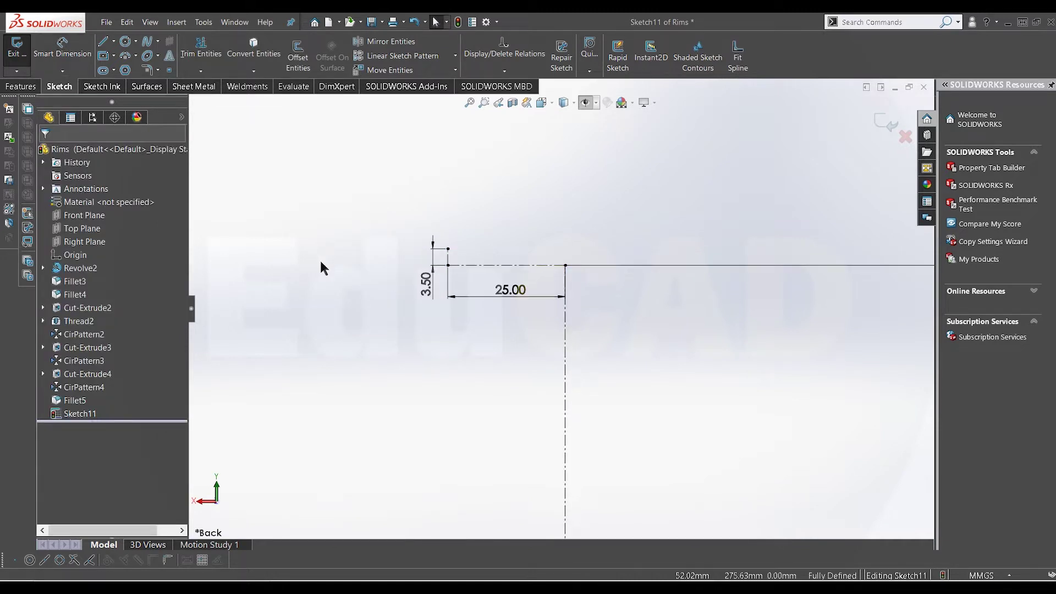
{"action": "scroll", "coordinate": [380, 265], "scroll_direction": "down", "scroll_amount": 1}
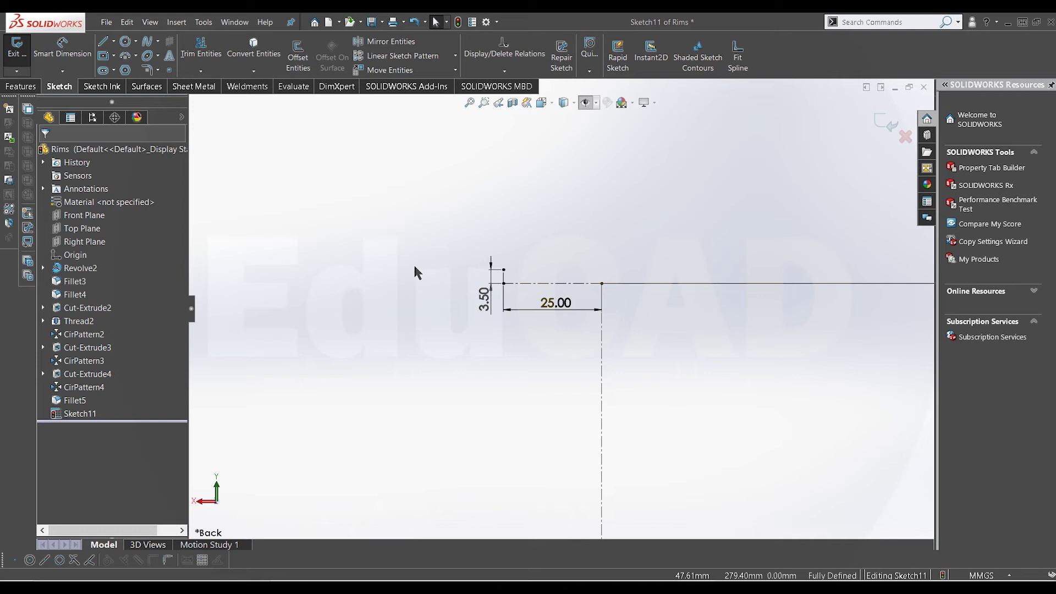
{"action": "scroll", "coordinate": [415, 269], "scroll_direction": "down", "scroll_amount": 1}
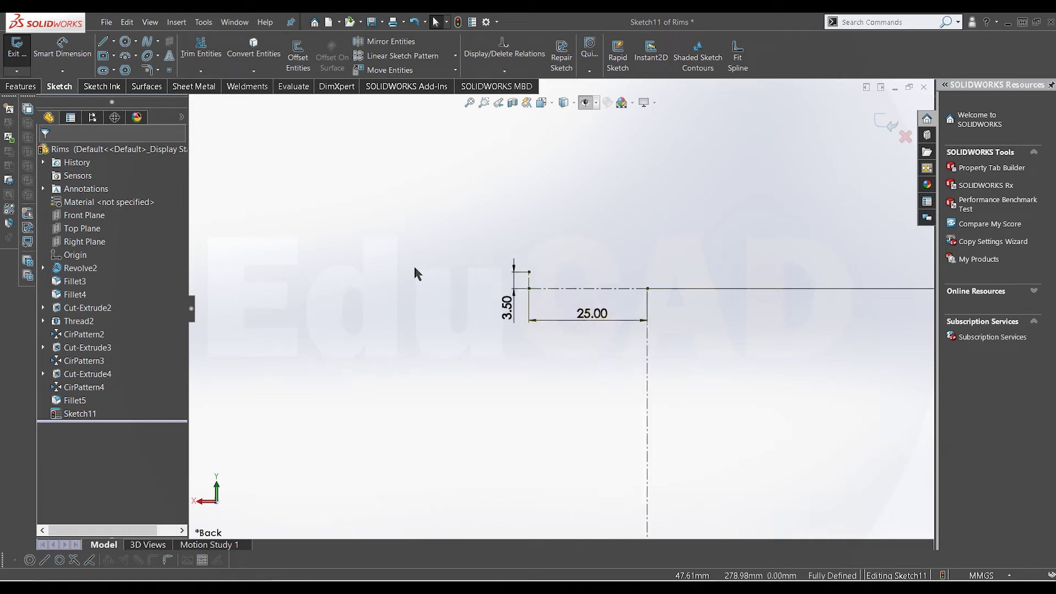
{"action": "scroll", "coordinate": [416, 273], "scroll_direction": "up", "scroll_amount": 1}
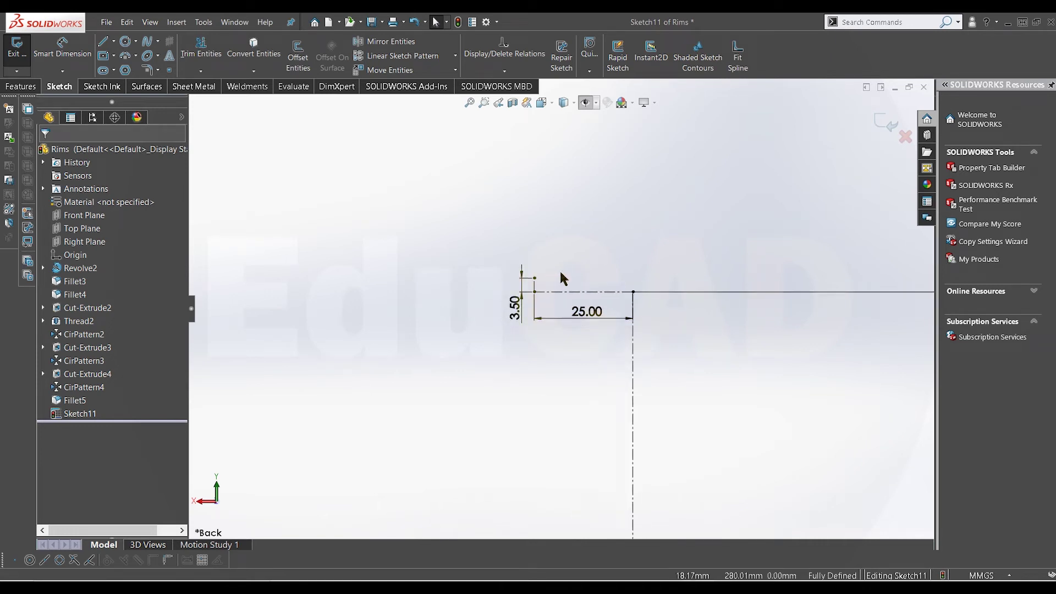
{"action": "scroll", "coordinate": [594, 279], "scroll_direction": "up", "scroll_amount": 1}
{"action": "left_click", "coordinate": [125, 41]}
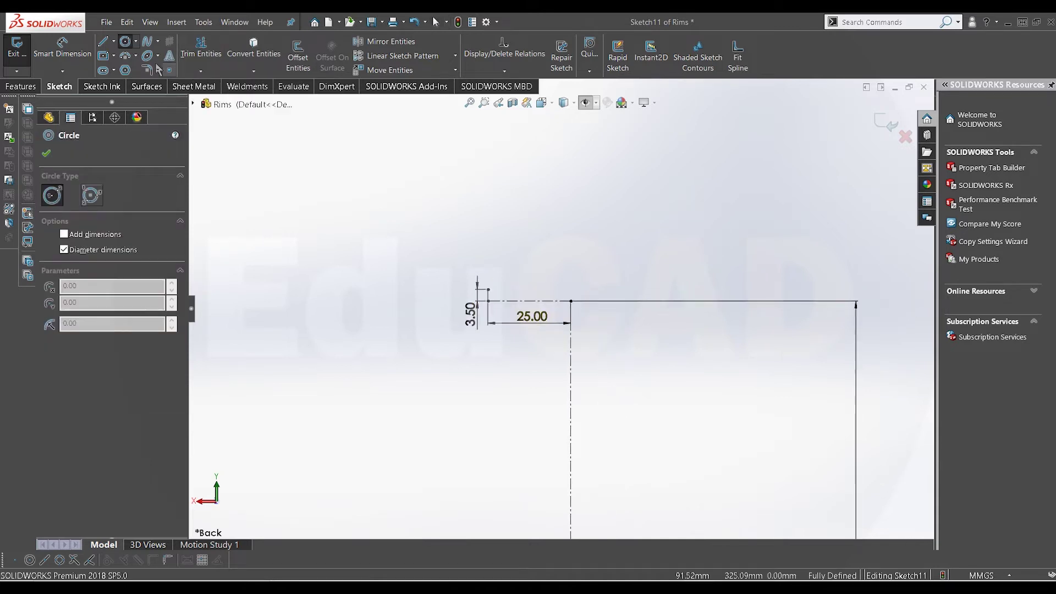
{"action": "left_click", "coordinate": [125, 56]}
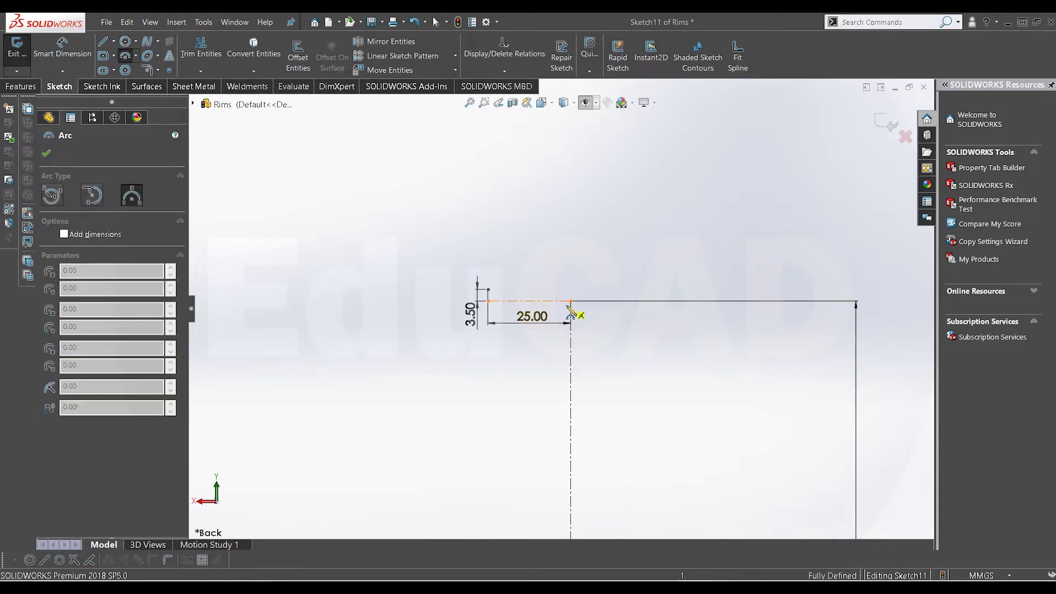
{"action": "left_click", "coordinate": [570, 301]}
{"action": "scroll", "coordinate": [495, 286], "scroll_direction": "down", "scroll_amount": 3}
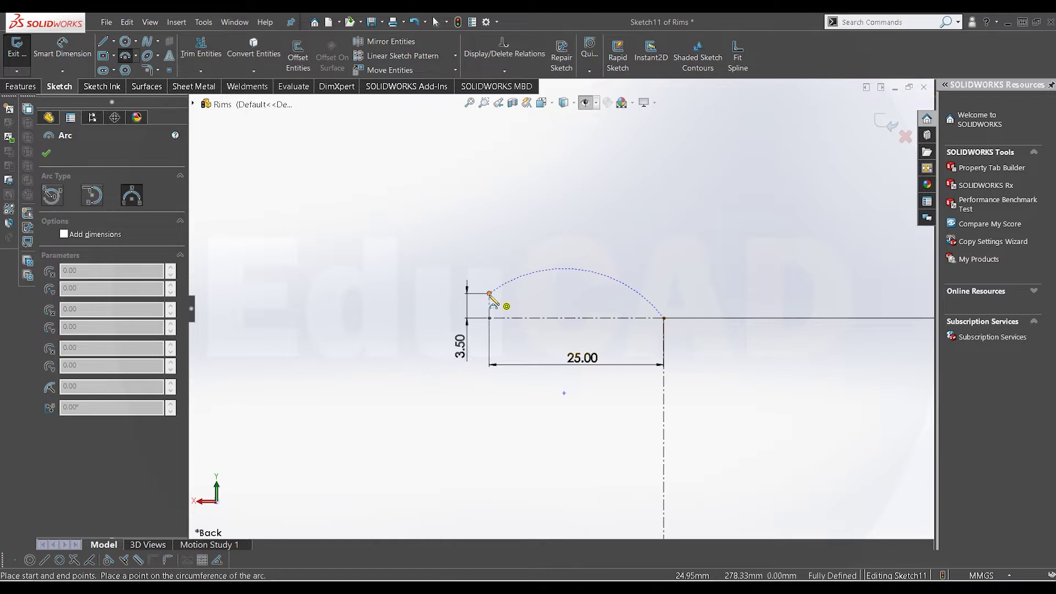
{"action": "left_click", "coordinate": [489, 294]}
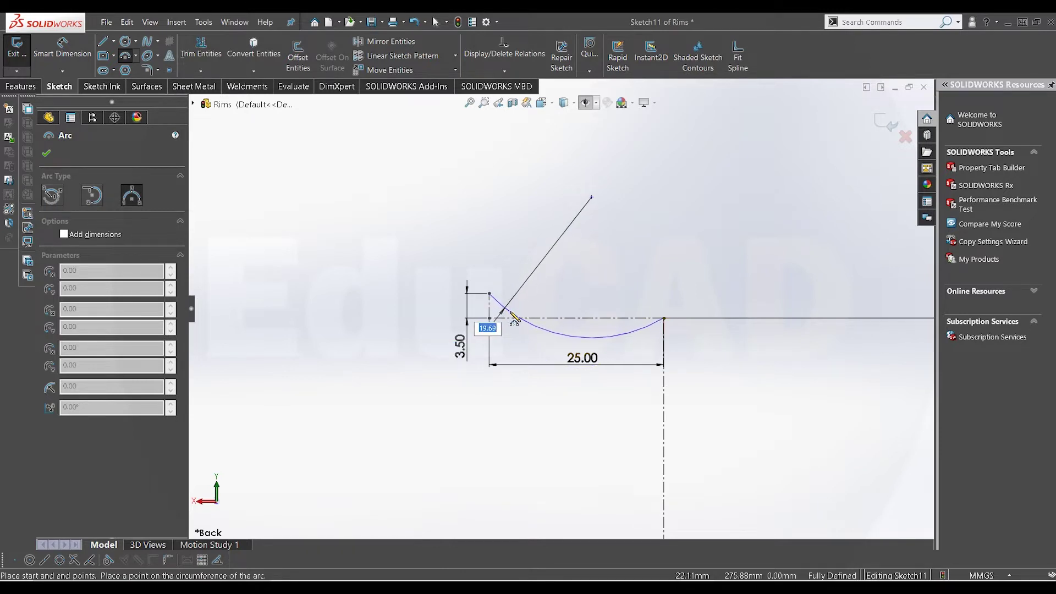
{"action": "left_click", "coordinate": [543, 312]}
{"action": "right_click", "coordinate": [573, 271]}
{"action": "left_click", "coordinate": [588, 279]}
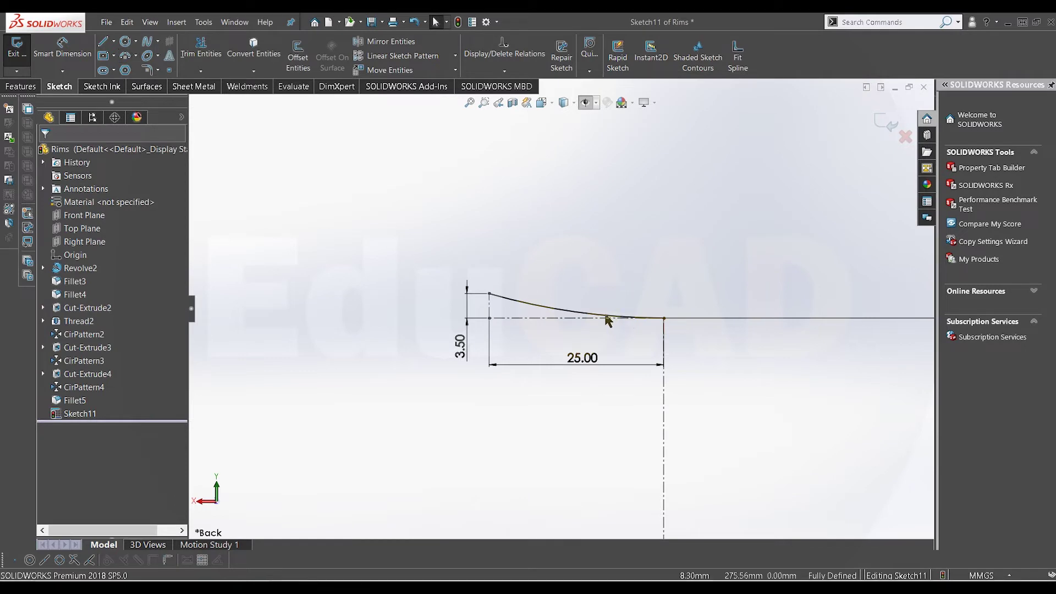
Step: Check the sketch relations between the new arc and the horizontal centerline
{"action": "left_click_drag", "start_coordinate": [605, 315], "coordinate": [587, 317]}
{"action": "left_click", "coordinate": [585, 318]}
{"action": "left_click", "coordinate": [583, 313]}
{"action": "left_click", "coordinate": [584, 317], "text": "ctrl"}
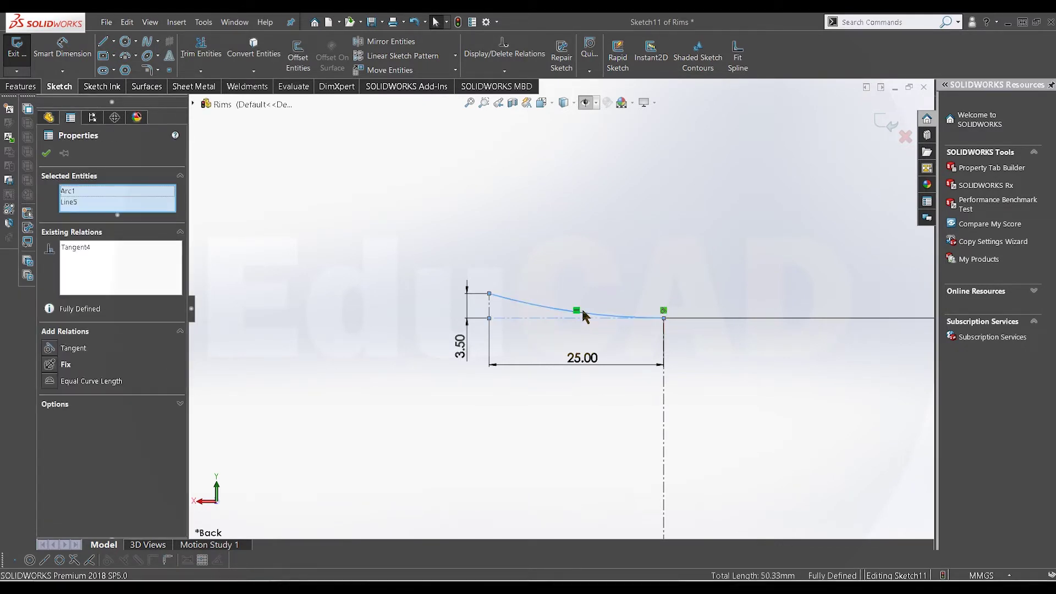
{"action": "left_click", "coordinate": [407, 226]}
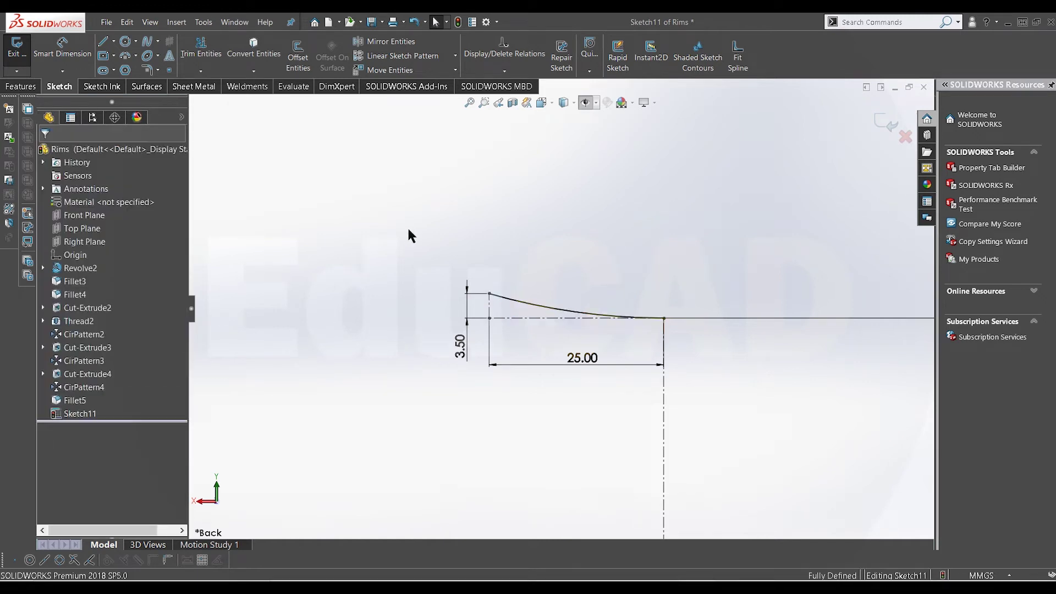
Step: Draw a circle about 5.6 mm in diameter, centred directly above the arc's outer end and passing through that endpoint
{"action": "scroll", "coordinate": [473, 291], "scroll_direction": "down", "scroll_amount": 2}
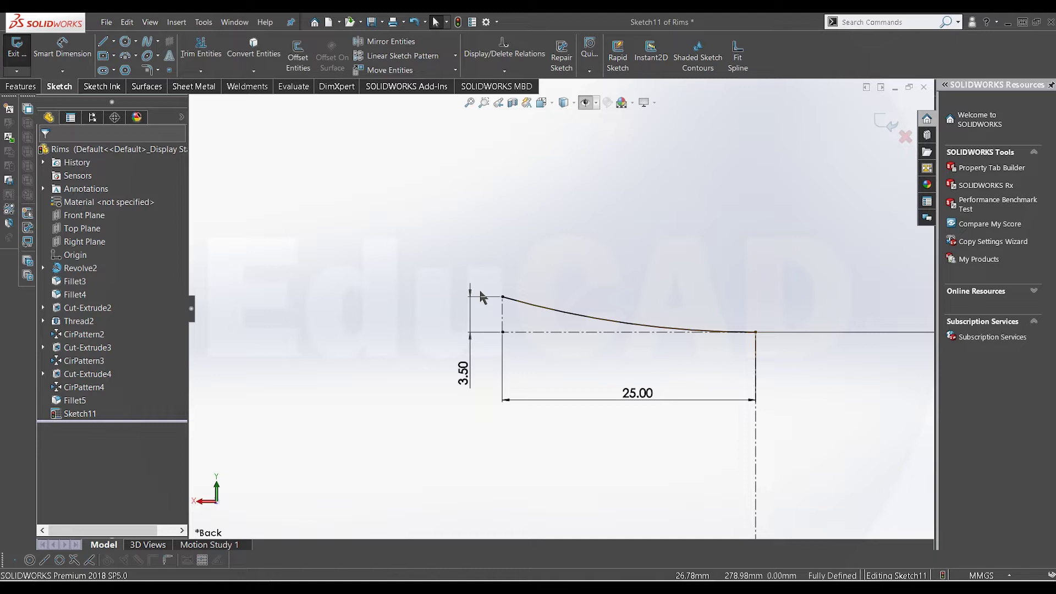
{"action": "left_click", "coordinate": [128, 42]}
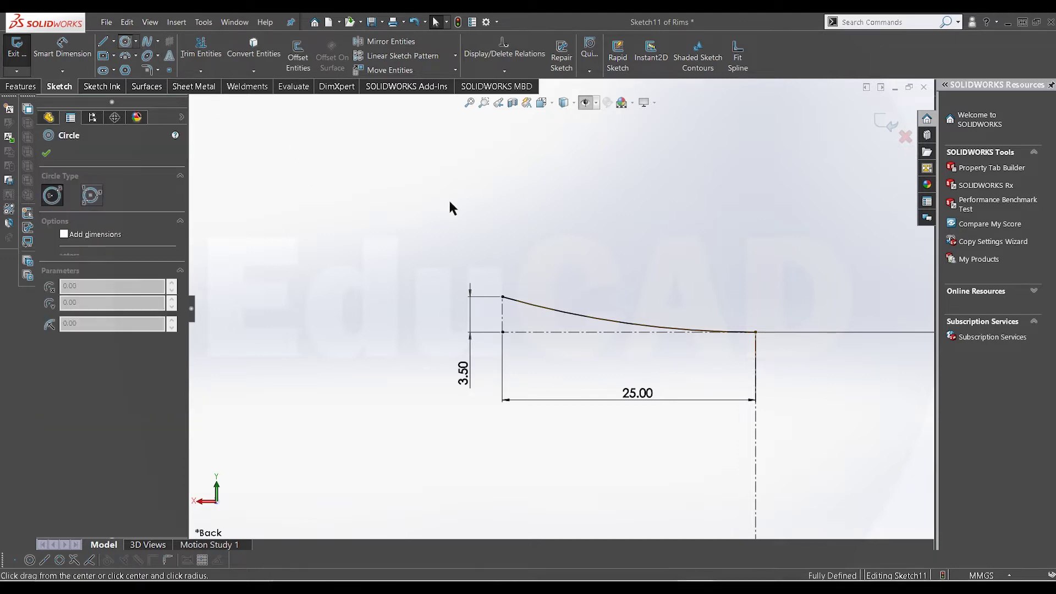
{"action": "left_click", "coordinate": [503, 270]}
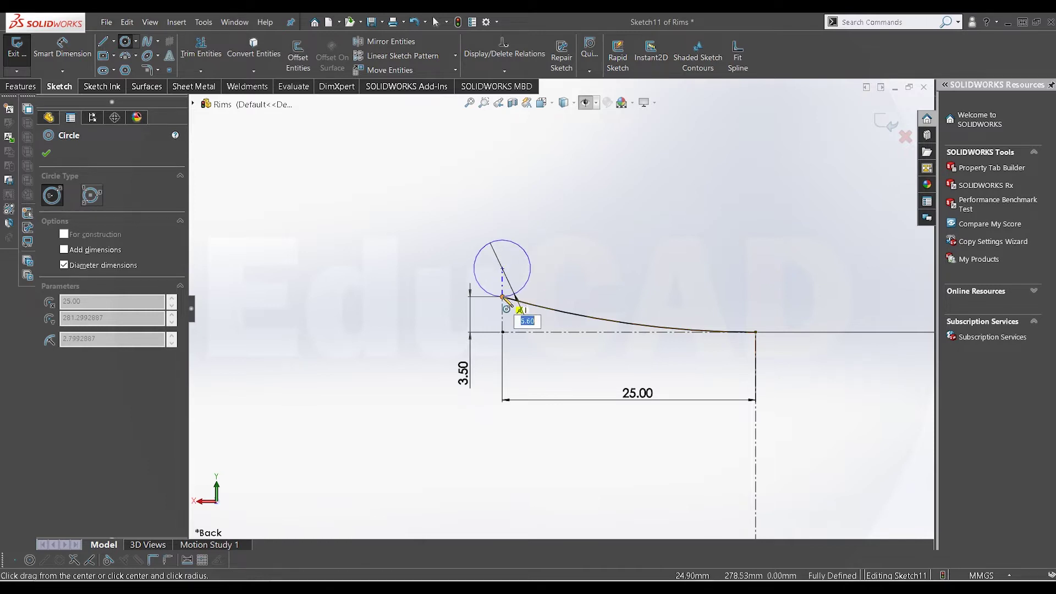
{"action": "left_click", "coordinate": [502, 297]}
{"action": "right_click", "coordinate": [555, 228]}
{"action": "left_click", "coordinate": [571, 262]}
Step: Dimension the circle and set its diameter to 5 mm
{"action": "scroll", "coordinate": [570, 268], "scroll_direction": "down", "scroll_amount": 2}
{"action": "key", "text": "d"}
{"action": "left_click", "coordinate": [510, 279]}
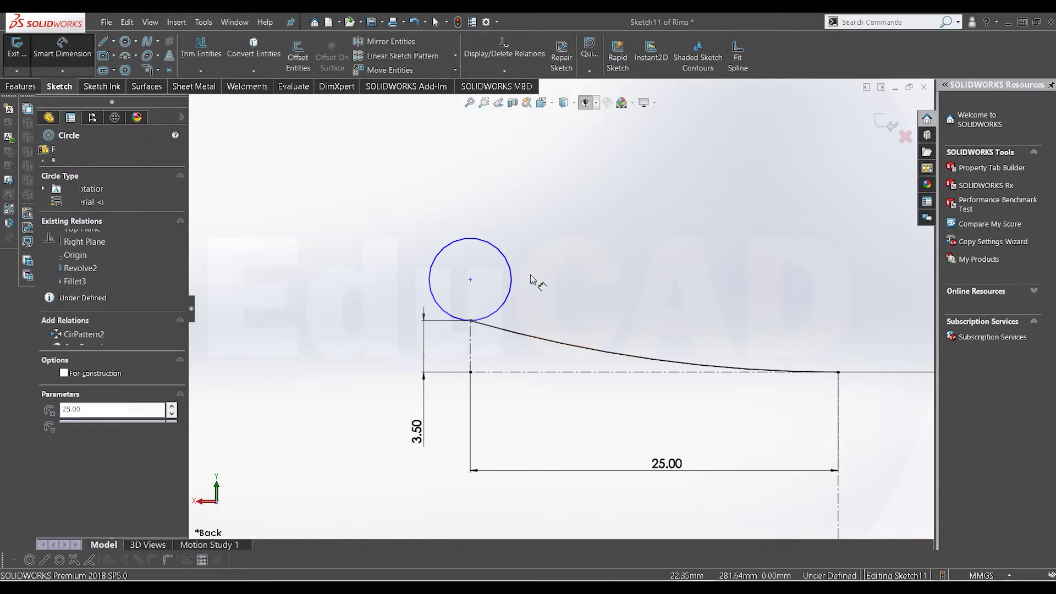
{"action": "left_click", "coordinate": [547, 275]}
{"action": "type", "text": "5"}
{"action": "key", "text": "Return"}
{"action": "right_click", "coordinate": [640, 287]}
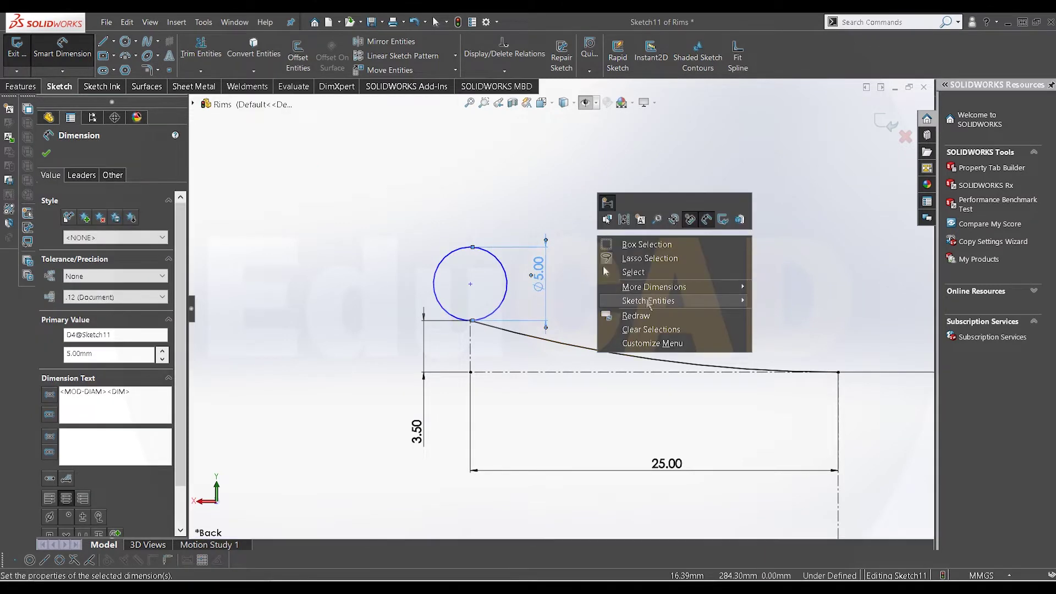
{"action": "left_click", "coordinate": [644, 270]}
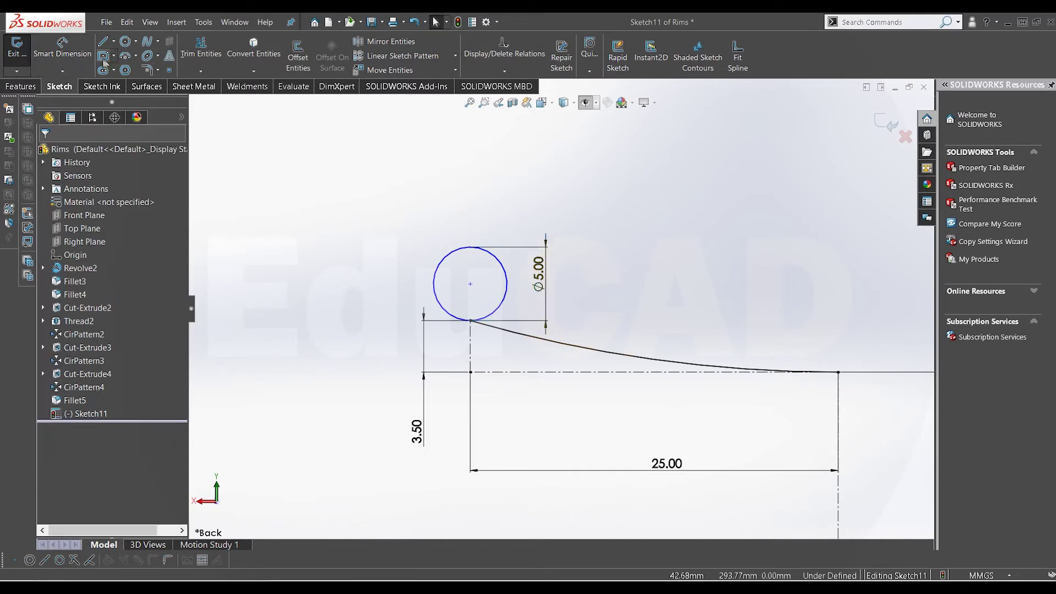
Step: Draw a vertical centerline from the circle's centre down to the arc's outer endpoint
{"action": "left_click", "coordinate": [113, 42]}
{"action": "left_click", "coordinate": [124, 66]}
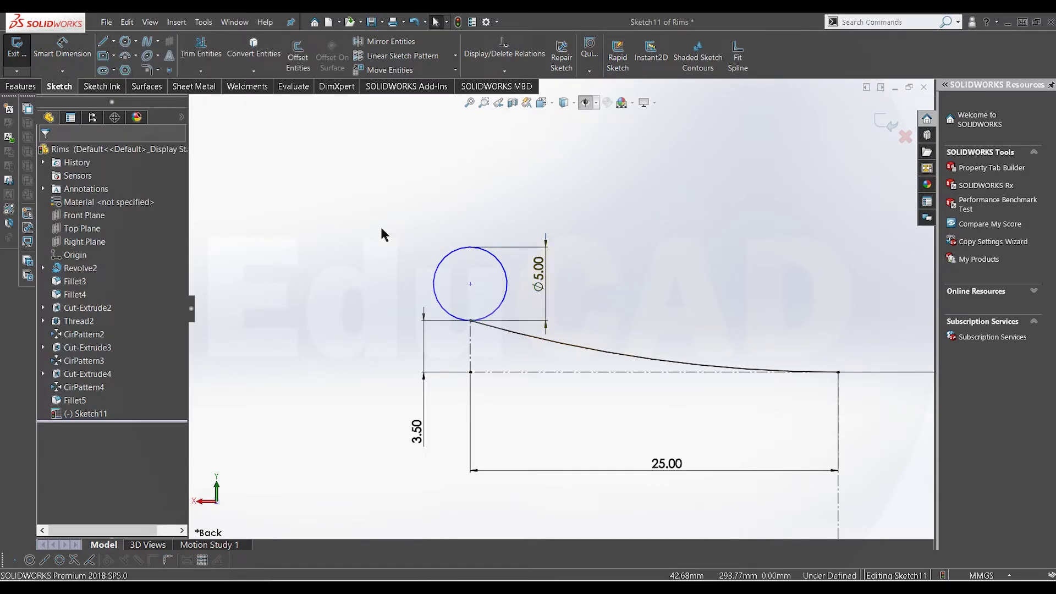
{"action": "left_click", "coordinate": [470, 284]}
{"action": "left_click", "coordinate": [471, 320]}
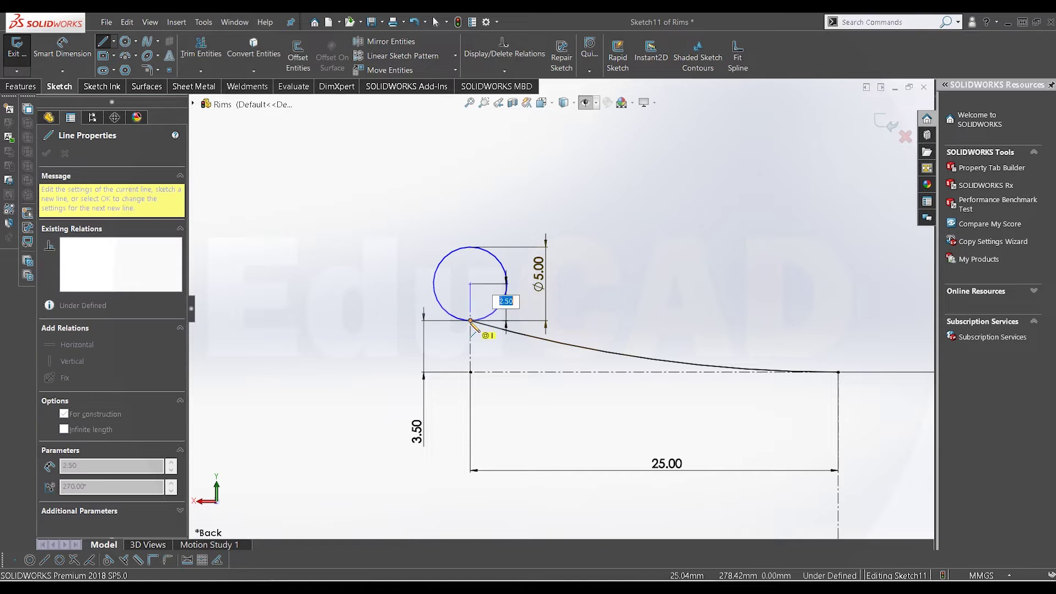
{"action": "right_click", "coordinate": [604, 235]}
{"action": "left_click", "coordinate": [609, 238]}
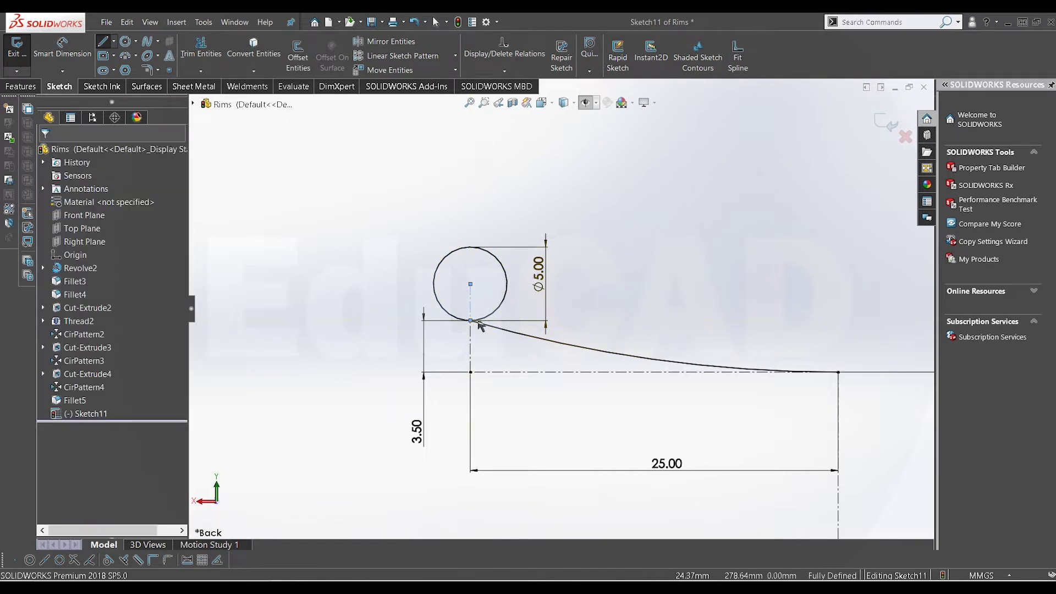
Step: Offset the shallow arc 2.5 mm downward
{"action": "scroll", "coordinate": [478, 322], "scroll_direction": "down", "scroll_amount": 4}
{"action": "scroll", "coordinate": [666, 330], "scroll_direction": "up", "scroll_amount": 5}
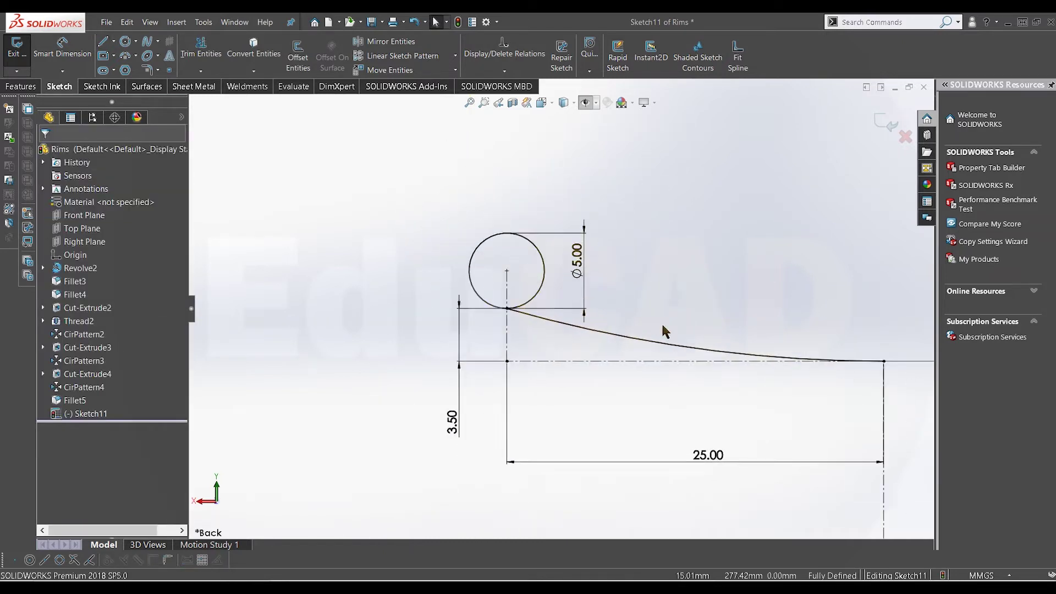
{"action": "scroll", "coordinate": [720, 350], "scroll_direction": "up", "scroll_amount": 2}
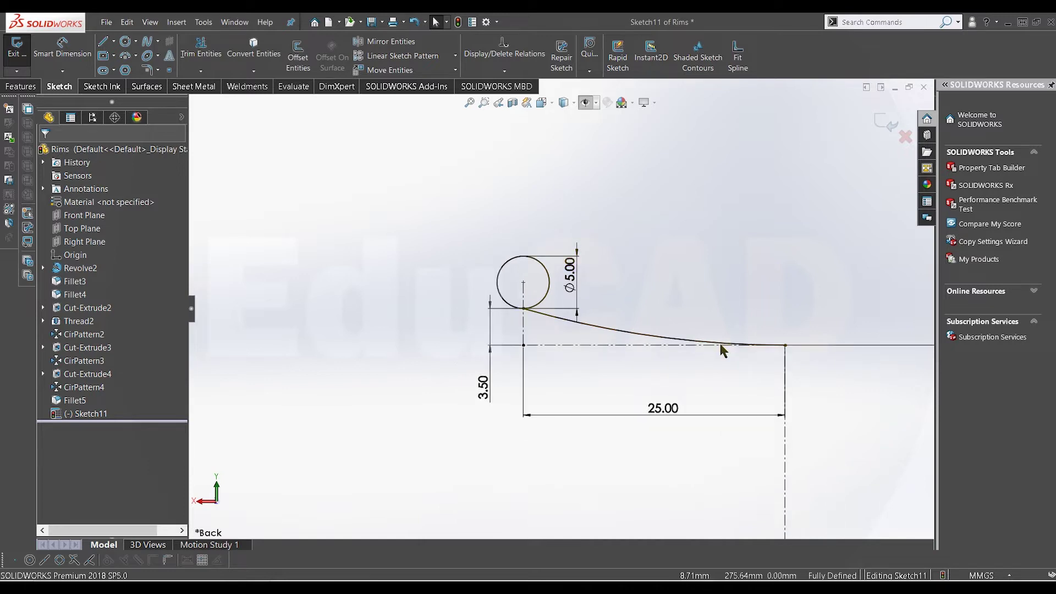
{"action": "scroll", "coordinate": [723, 350], "scroll_direction": "down", "scroll_amount": 1}
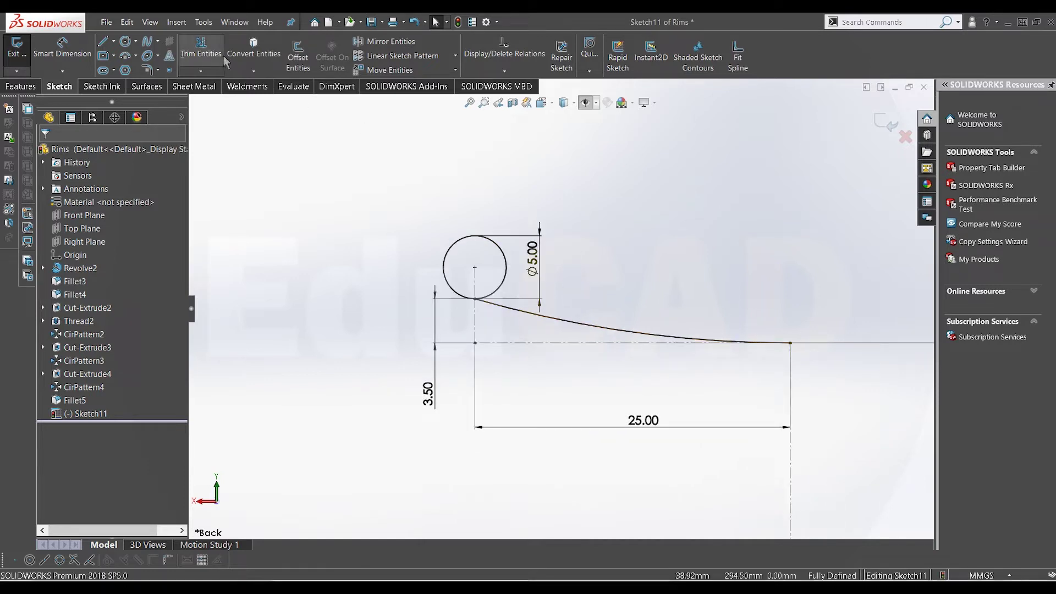
{"action": "left_click", "coordinate": [298, 55]}
{"action": "left_click", "coordinate": [618, 332]}
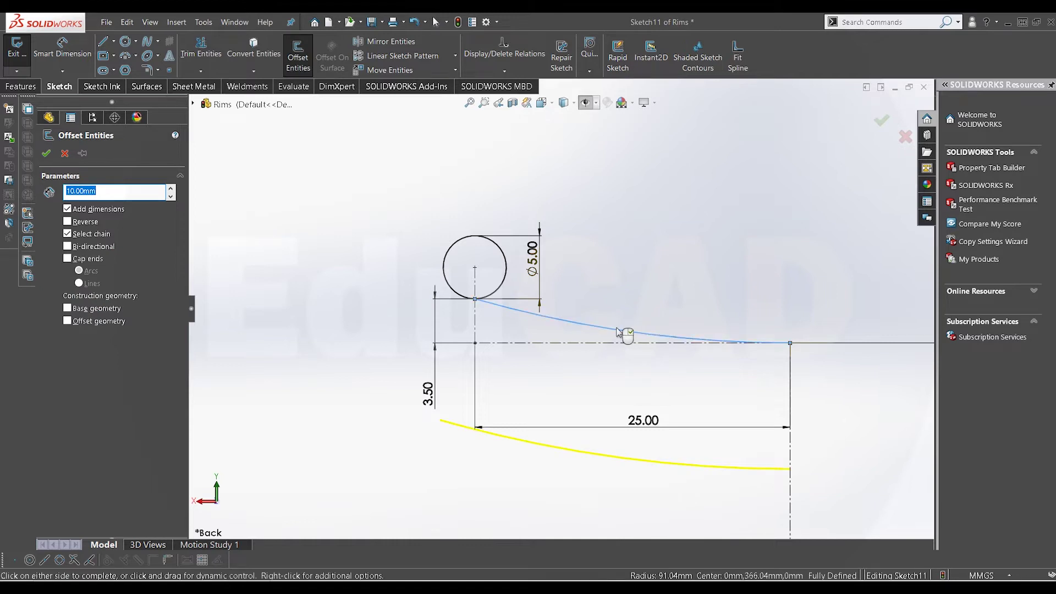
{"action": "key", "text": "Return"}
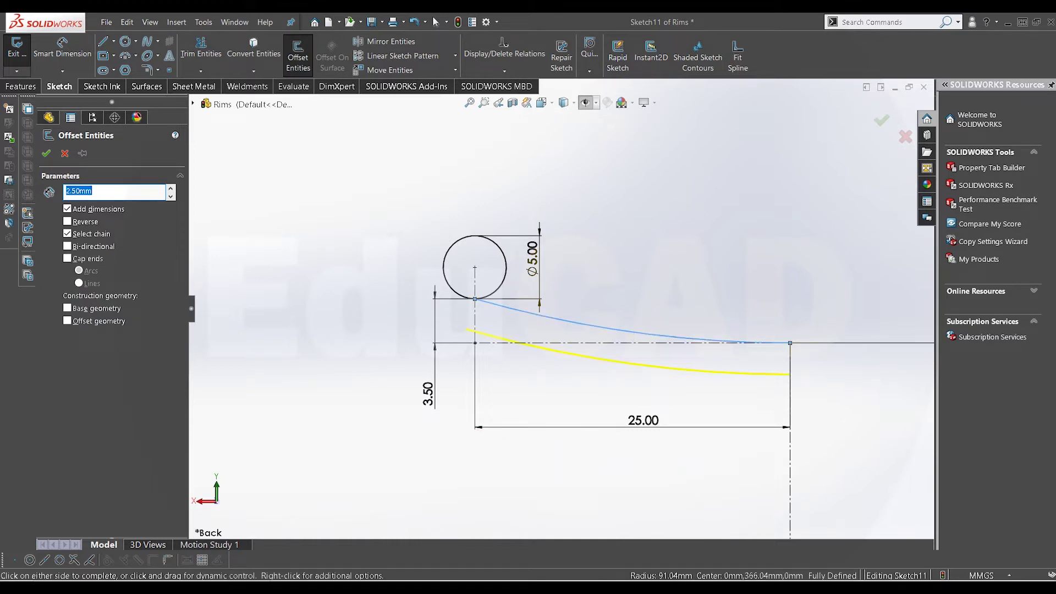
{"action": "left_click", "coordinate": [46, 153]}
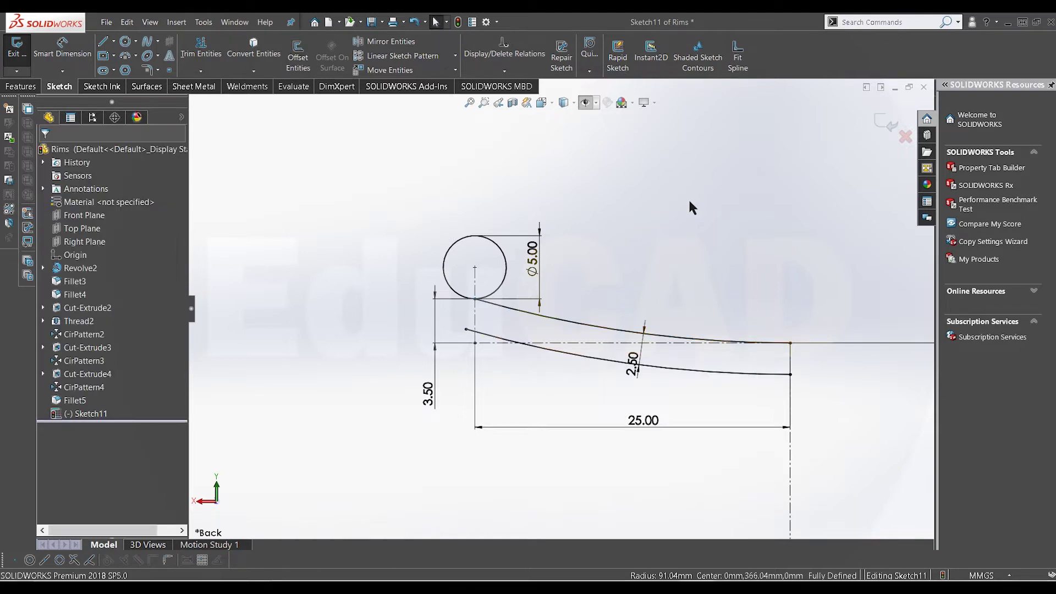
Step: Stretch the offset arc's outer end beyond the circle and draw a vertical line from the circle's outer quadrant down past that arc
{"action": "scroll", "coordinate": [537, 332], "scroll_direction": "down", "scroll_amount": 2}
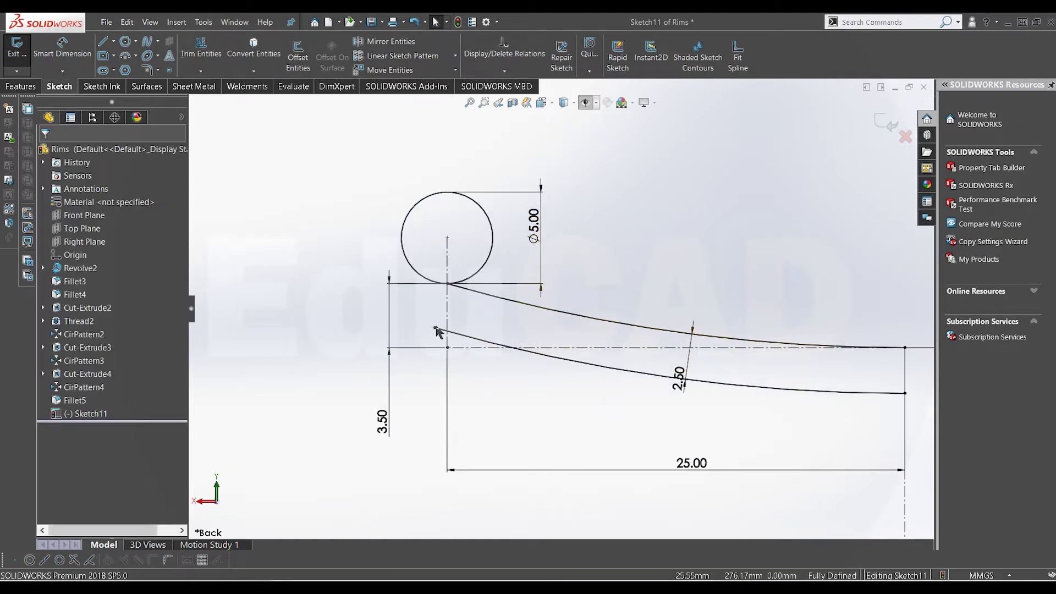
{"action": "left_click_drag", "start_coordinate": [434, 327], "coordinate": [365, 307]}
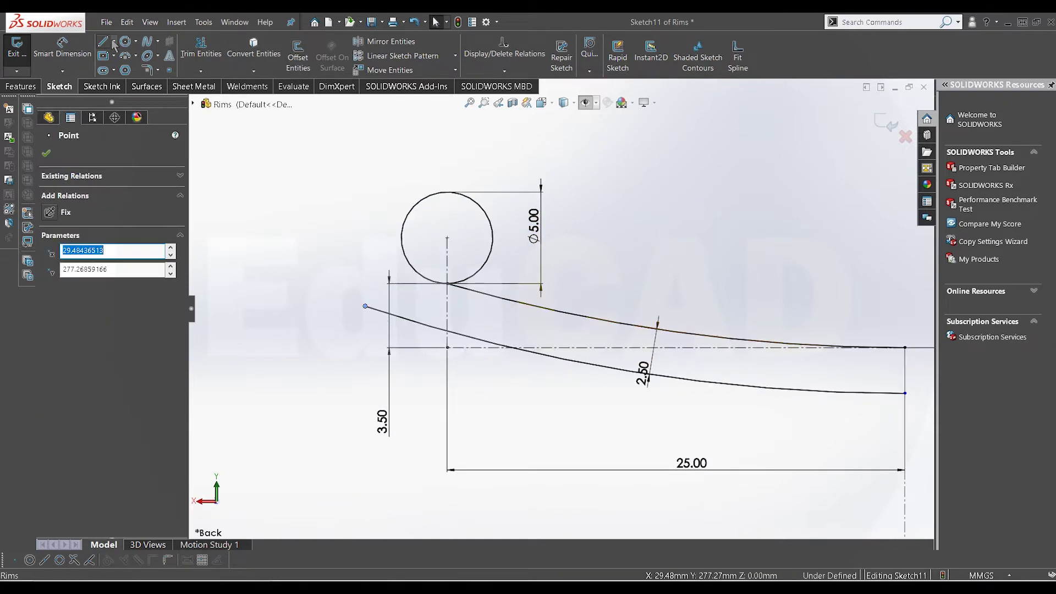
{"action": "left_click", "coordinate": [104, 42]}
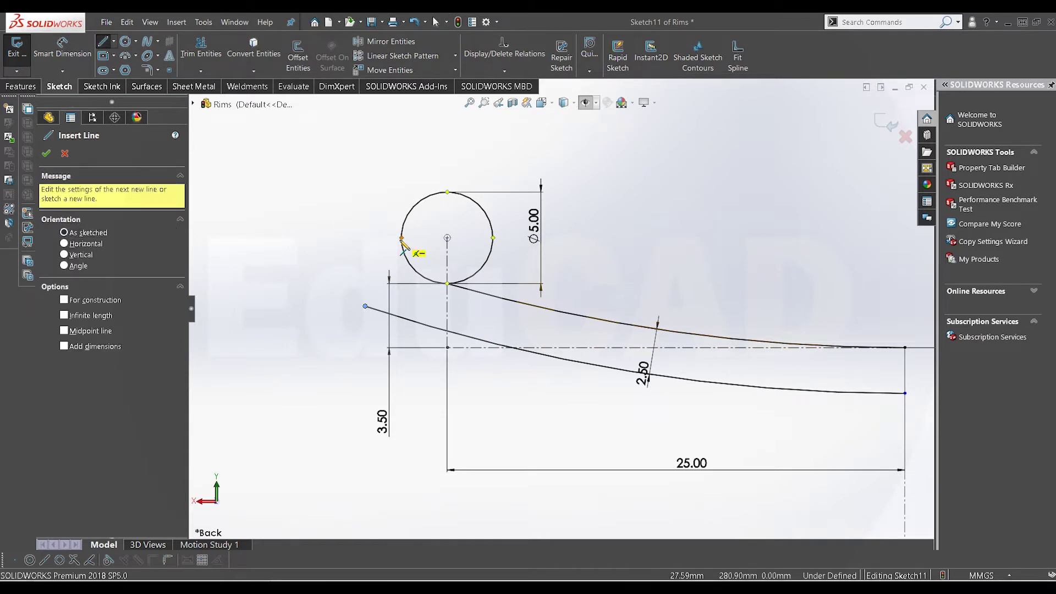
{"action": "left_click", "coordinate": [409, 346]}
{"action": "right_click", "coordinate": [303, 230]}
{"action": "left_click", "coordinate": [304, 229]}
Step: Trim the overhanging ends of the offset arc and the vertical line so they meet at a corner
{"action": "left_click", "coordinate": [201, 48]}
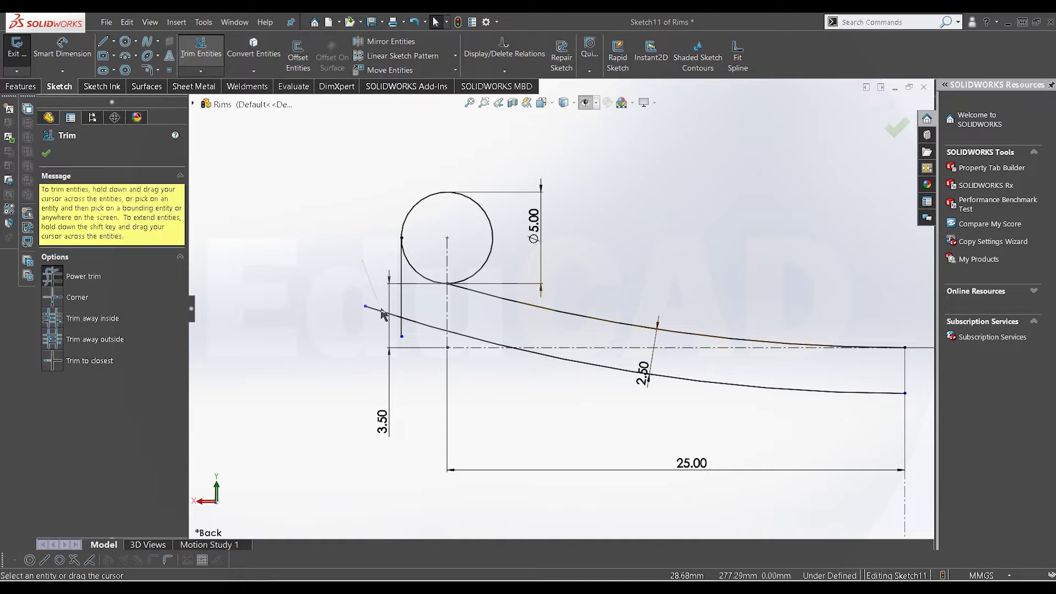
{"action": "left_click_drag", "start_coordinate": [404, 330], "coordinate": [405, 331]}
{"action": "scroll", "coordinate": [604, 326], "scroll_direction": "up", "scroll_amount": 3}
{"action": "scroll", "coordinate": [624, 316], "scroll_direction": "down", "scroll_amount": 3}
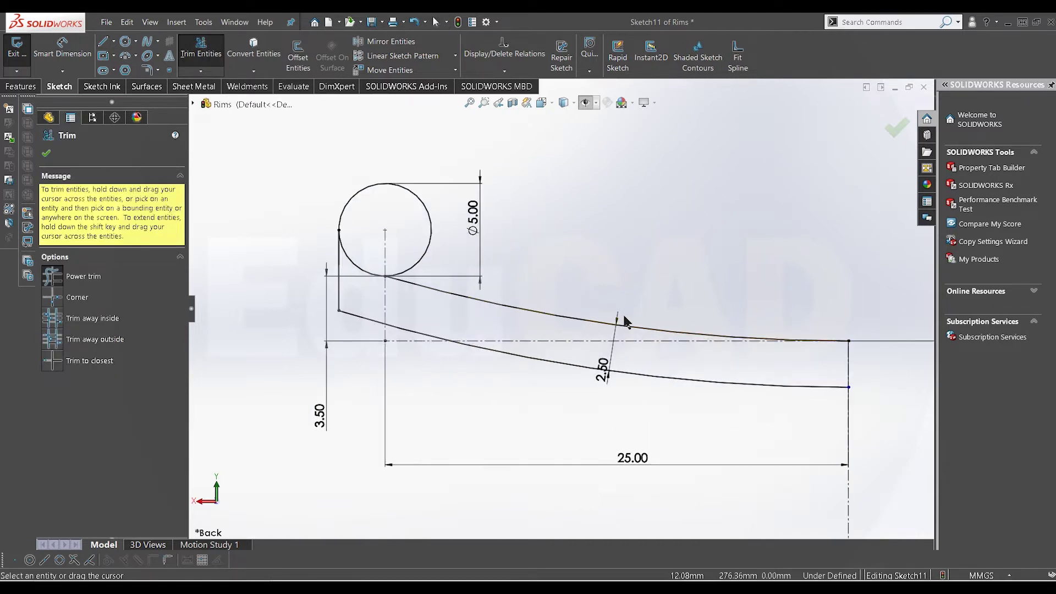
{"action": "right_click", "coordinate": [584, 227]}
{"action": "left_click", "coordinate": [602, 254]}
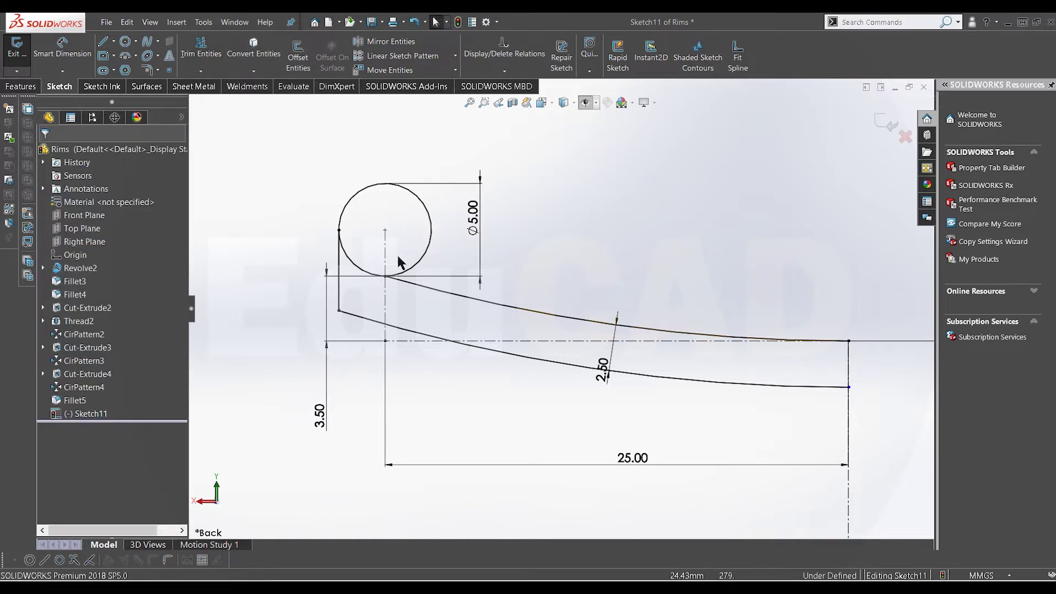
Step: Trim away the circle's lower outer quarter between the vertical line and the upper arc's endpoint
{"action": "scroll", "coordinate": [398, 262], "scroll_direction": "down", "scroll_amount": 1}
{"action": "left_click", "coordinate": [193, 57]}
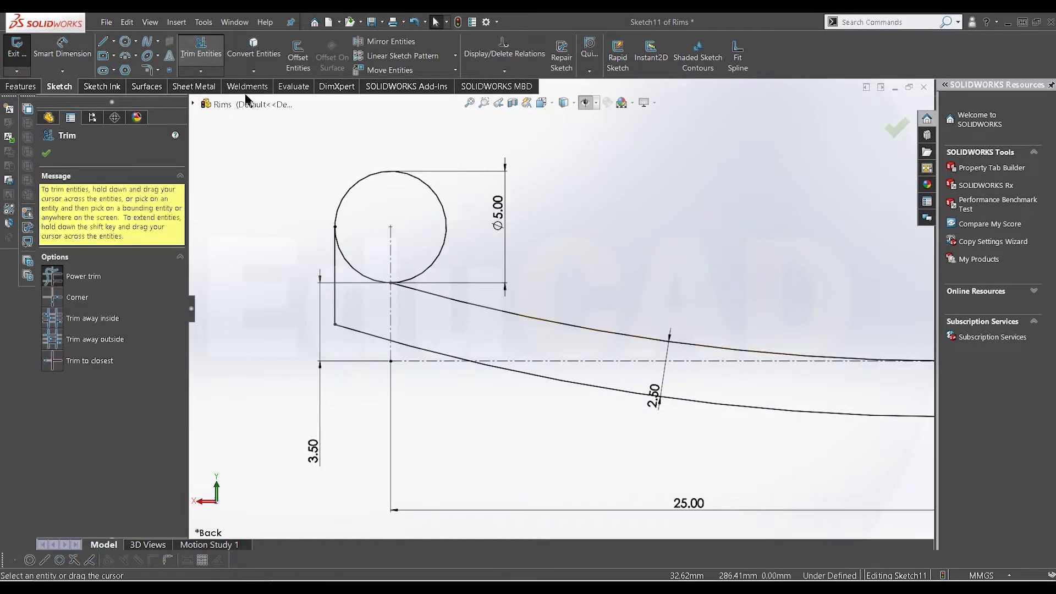
{"action": "middle_click_drag", "start_coordinate": [428, 288], "coordinate": [454, 294], "text": "ctrl"}
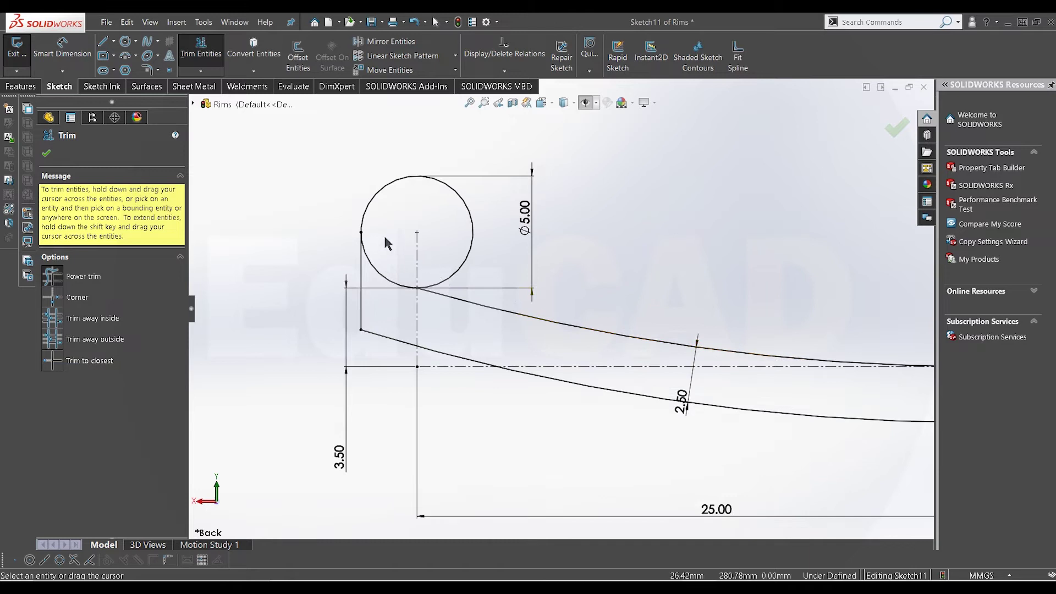
{"action": "scroll", "coordinate": [443, 278], "scroll_direction": "down", "scroll_amount": 3}
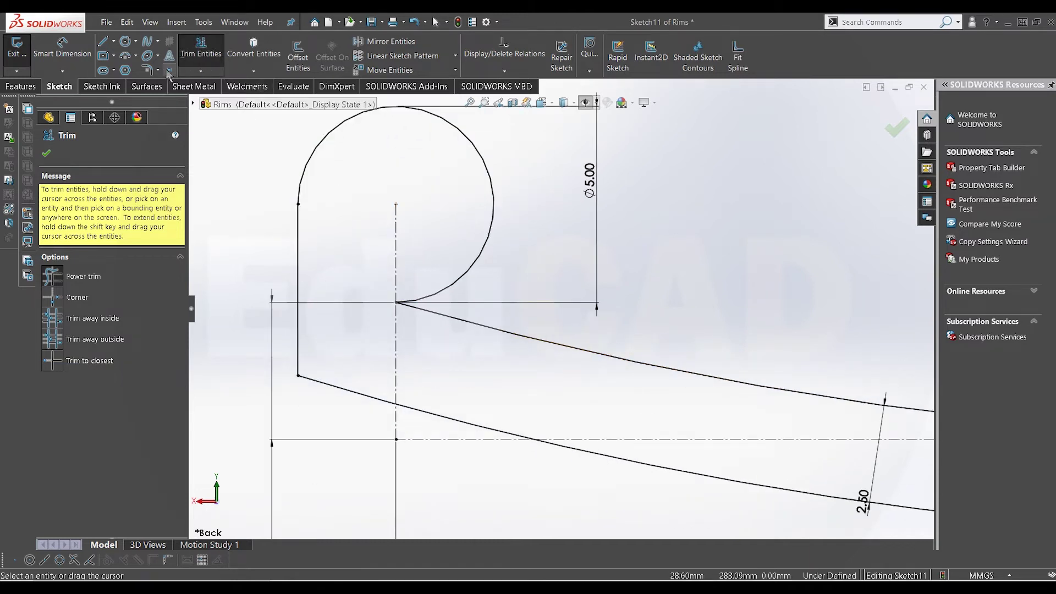
Step: Add a 1 mm sketch fillet where the circle meets the upper arc
{"action": "left_click", "coordinate": [148, 71]}
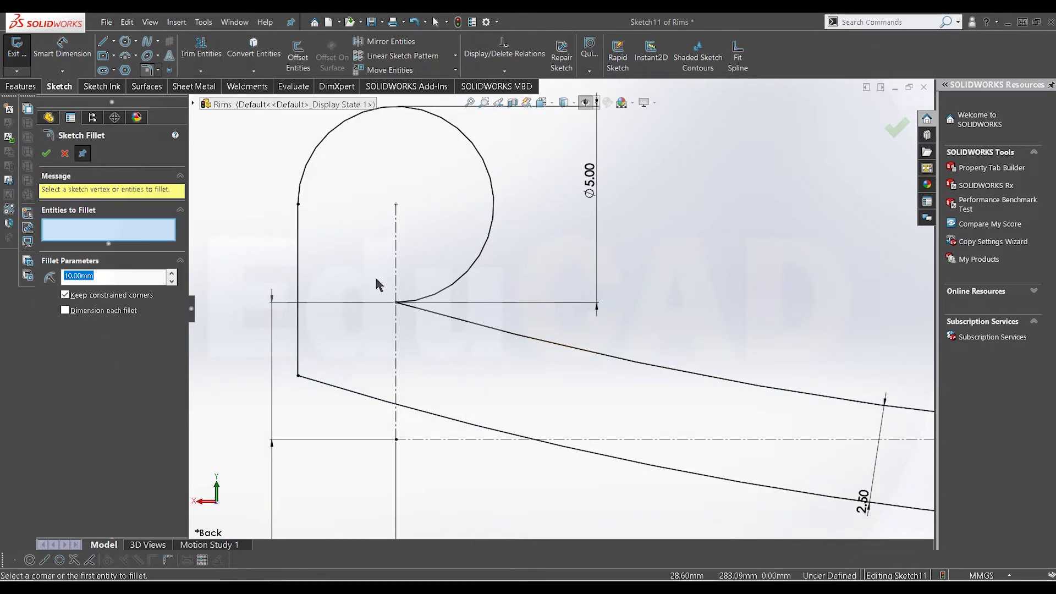
{"action": "left_click", "coordinate": [397, 304]}
{"action": "scroll", "coordinate": [509, 292], "scroll_direction": "up", "scroll_amount": 2}
{"action": "left_click_drag", "start_coordinate": [93, 277], "coordinate": [58, 270]}
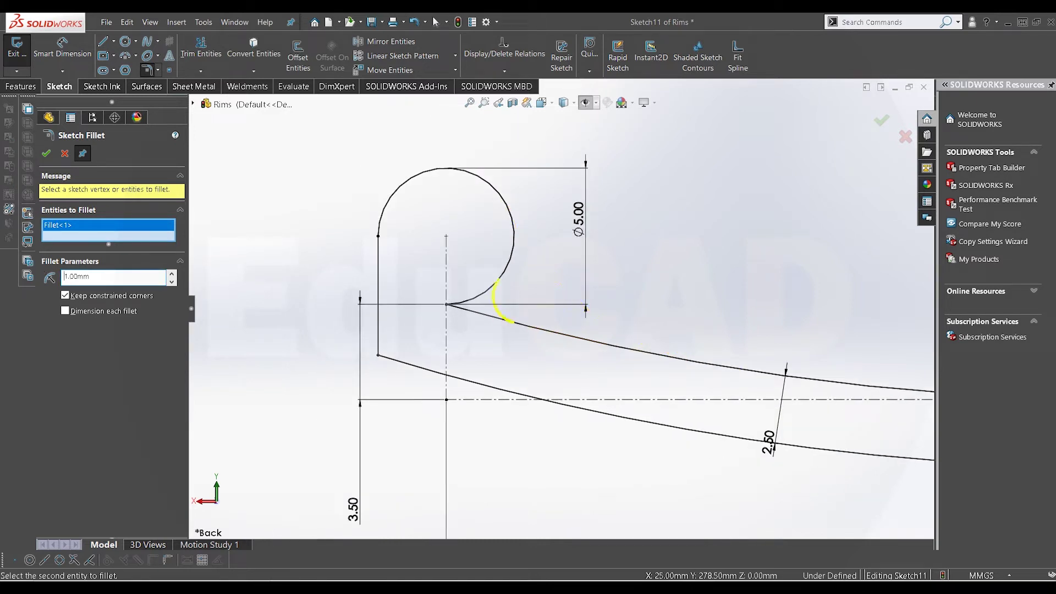
{"action": "left_click", "coordinate": [46, 153]}
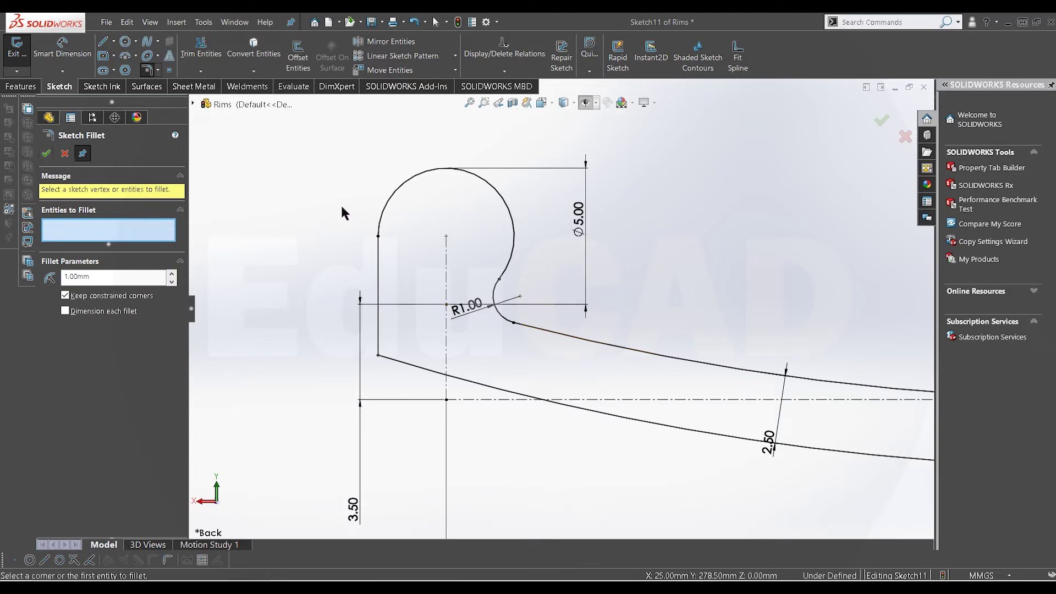
Step: Add a 5 mm sketch fillet at the corner between the vertical line and the lower offset arc
{"action": "scroll", "coordinate": [493, 264], "scroll_direction": "up", "scroll_amount": 1}
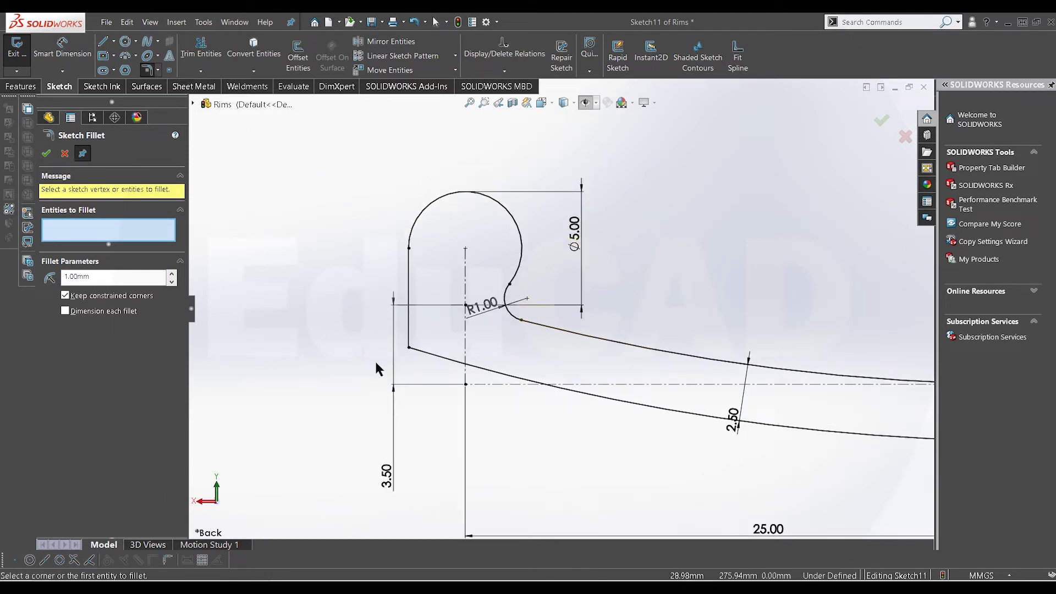
{"action": "left_click", "coordinate": [409, 350]}
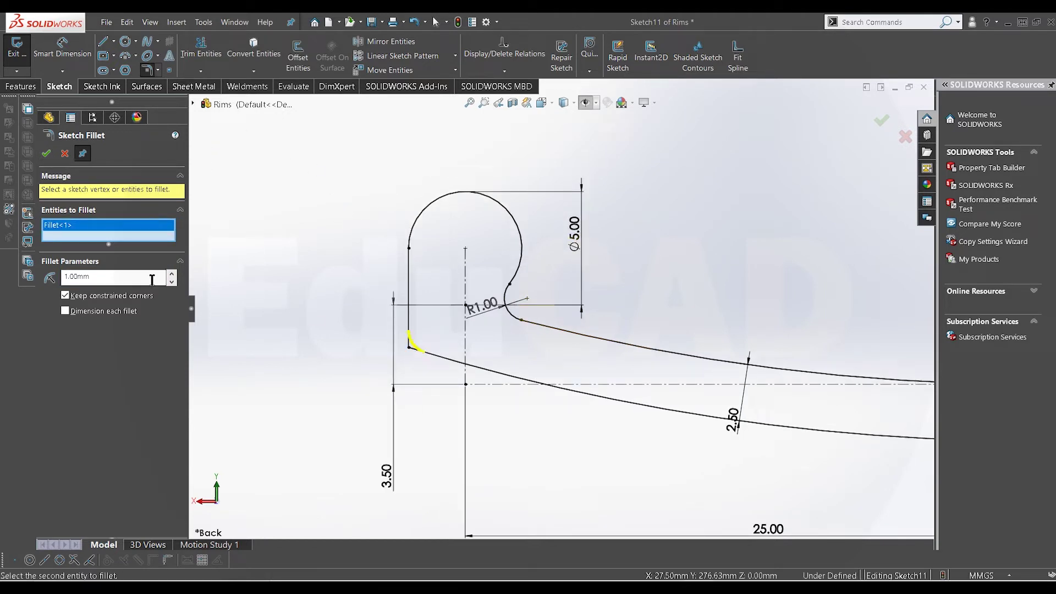
{"action": "type", "text": "5"}
{"action": "left_click", "coordinate": [46, 154]}
{"action": "scroll", "coordinate": [634, 306], "scroll_direction": "down", "scroll_amount": 3}
{"action": "scroll", "coordinate": [664, 330], "scroll_direction": "up", "scroll_amount": 4}
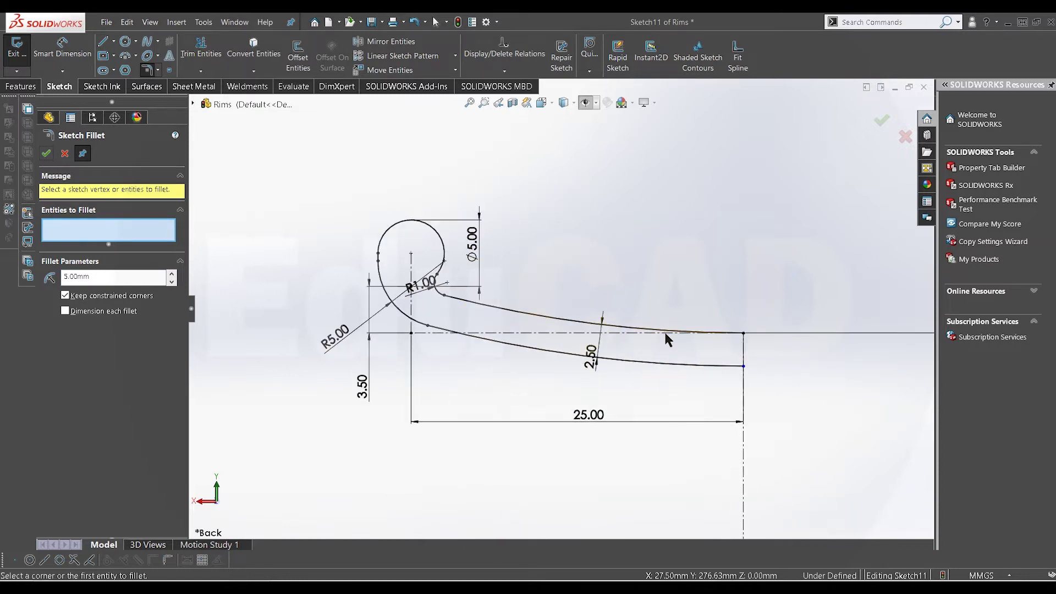
{"action": "scroll", "coordinate": [664, 330], "scroll_direction": "up", "scroll_amount": 2}
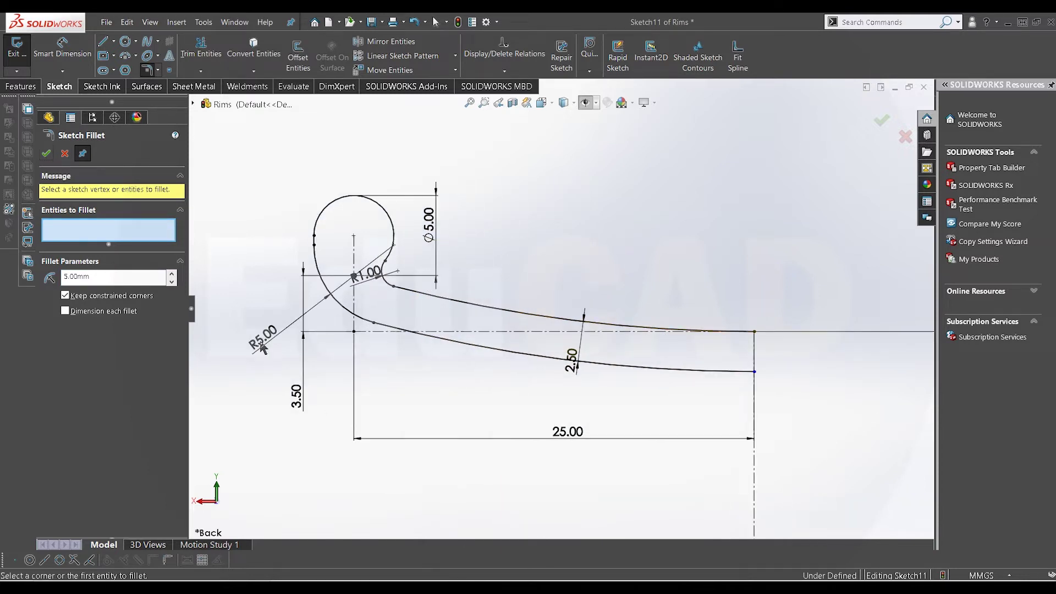
{"action": "left_click", "coordinate": [65, 154]}
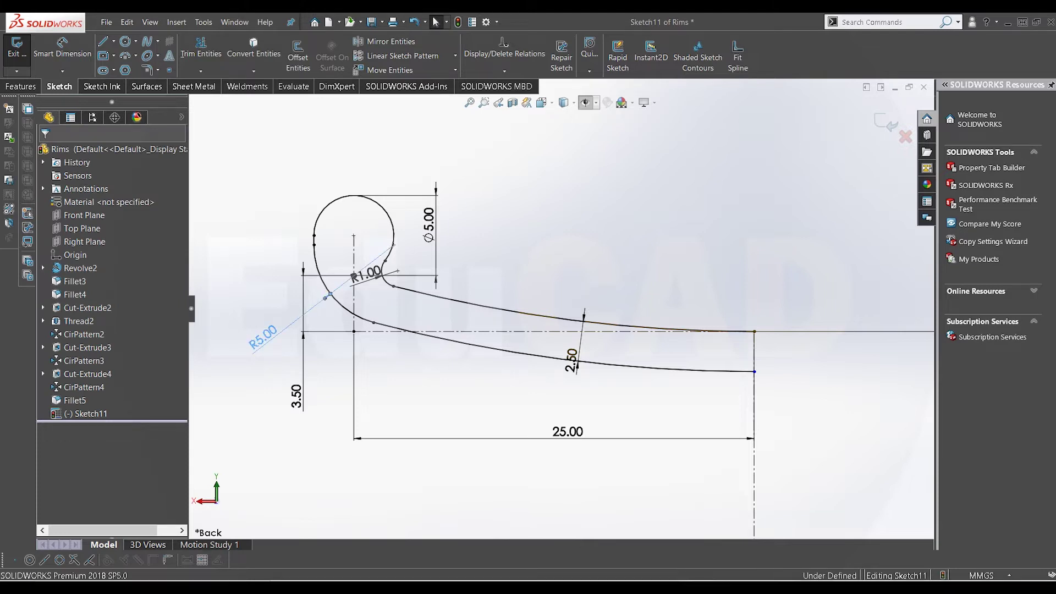
Step: Set the radius of the lower outer corner fillet to 3 mm
{"action": "left_click", "coordinate": [268, 332]}
{"action": "double_click", "coordinate": [269, 331]}
{"action": "type", "text": "3"}
{"action": "key", "text": "Return"}
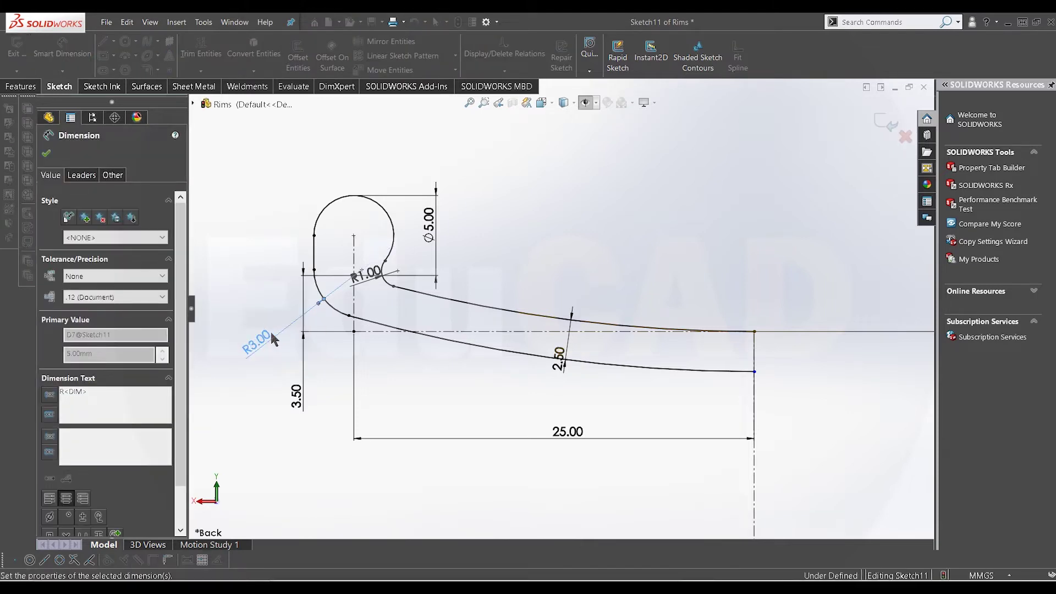
Step: Mirror both long arcs, the two fillets, the outer vertical line and the bead arc about the tall vertical centerline, keeping the originals
{"action": "scroll", "coordinate": [626, 328], "scroll_direction": "up", "scroll_amount": 2}
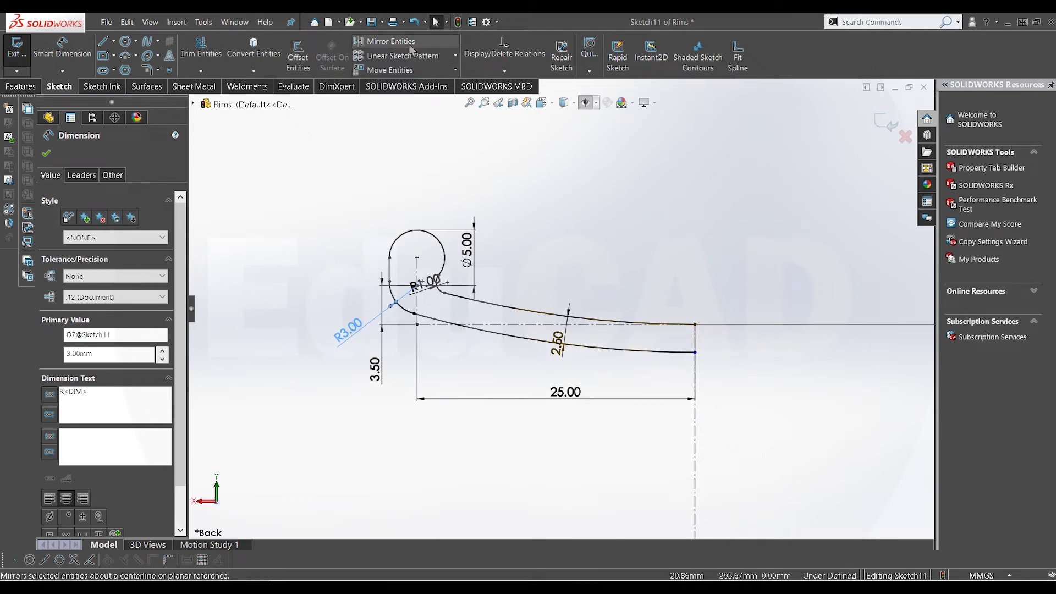
{"action": "left_click", "coordinate": [389, 41]}
{"action": "scroll", "coordinate": [495, 327], "scroll_direction": "down", "scroll_amount": 1}
{"action": "left_click", "coordinate": [522, 345]}
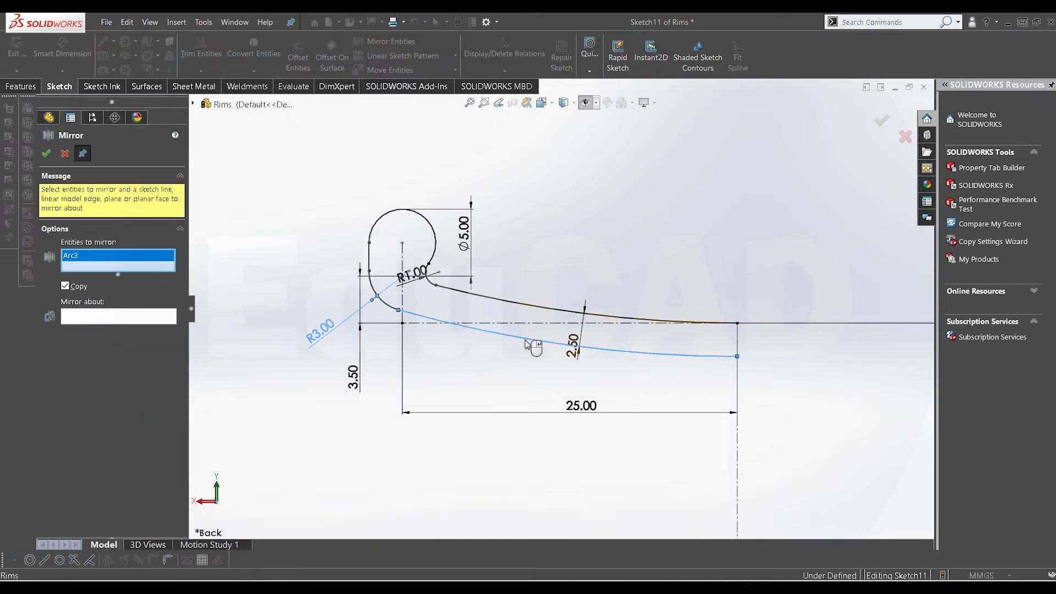
{"action": "left_click", "coordinate": [535, 304]}
{"action": "scroll", "coordinate": [379, 287], "scroll_direction": "down", "scroll_amount": 3}
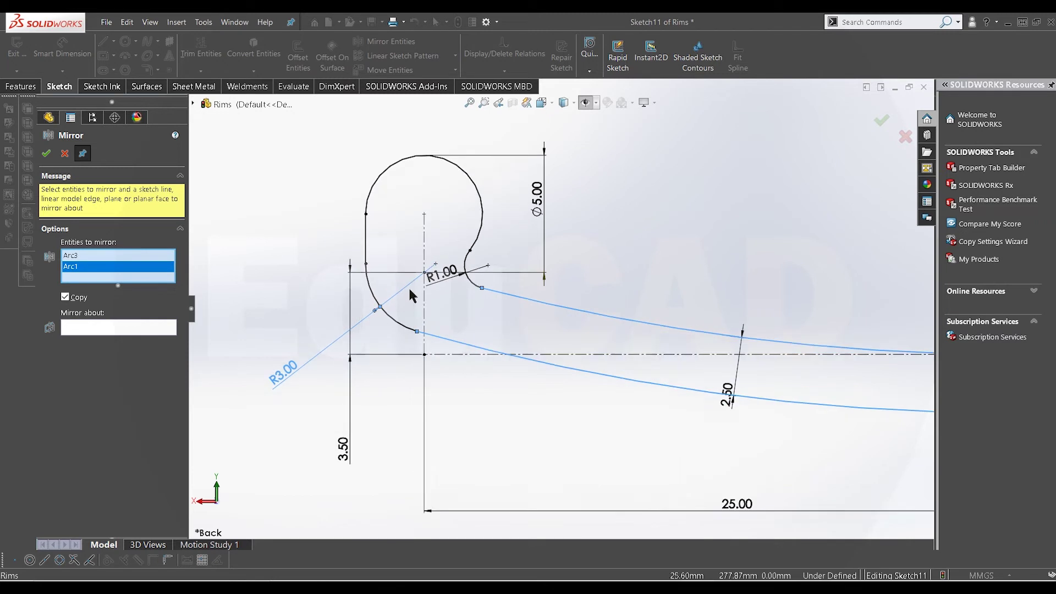
{"action": "left_click", "coordinate": [399, 326]}
{"action": "left_click", "coordinate": [365, 240]}
{"action": "left_click", "coordinate": [368, 193]}
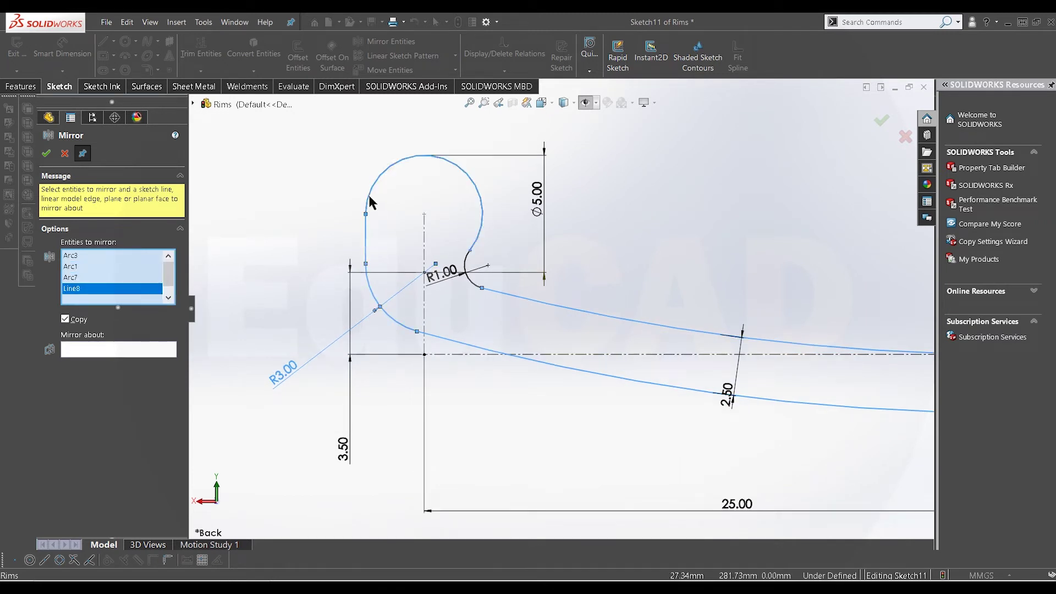
{"action": "left_click", "coordinate": [468, 266]}
{"action": "scroll", "coordinate": [546, 347], "scroll_direction": "up", "scroll_amount": 4}
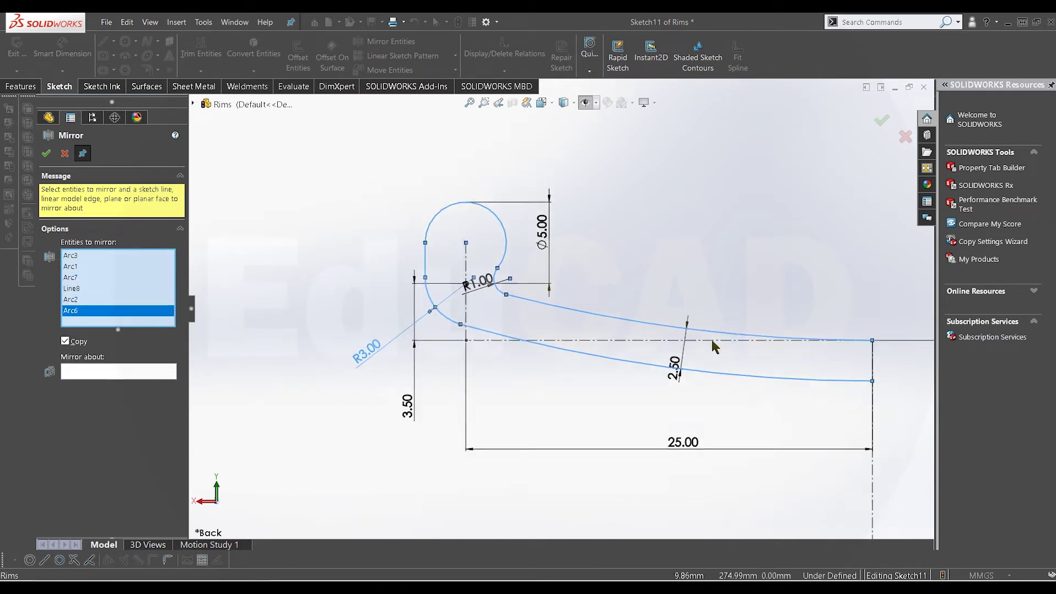
{"action": "left_click", "coordinate": [157, 371]}
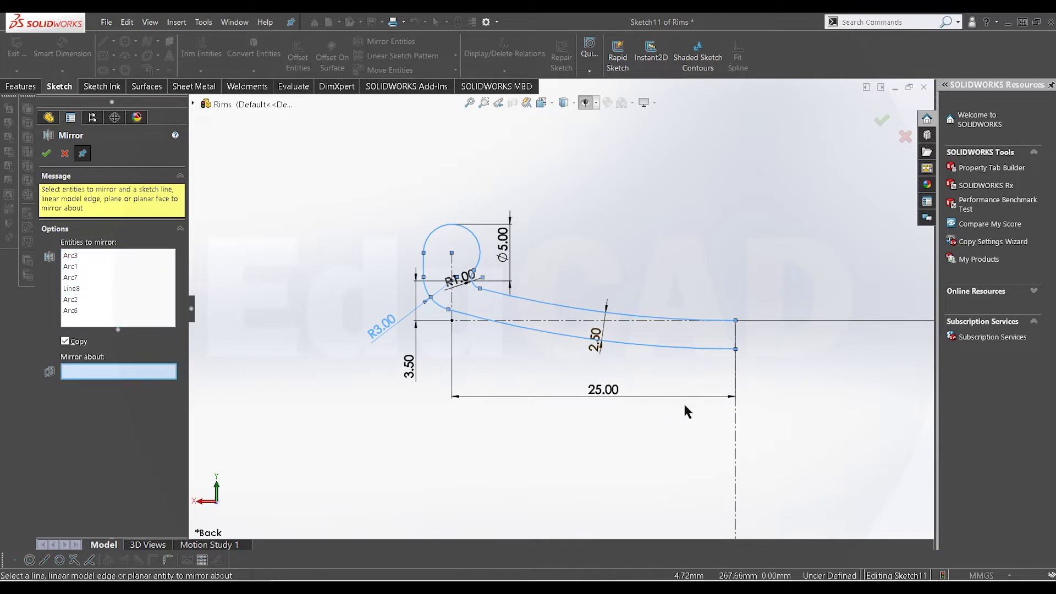
{"action": "left_click", "coordinate": [736, 444]}
{"action": "scroll", "coordinate": [738, 444], "scroll_direction": "up", "scroll_amount": 3}
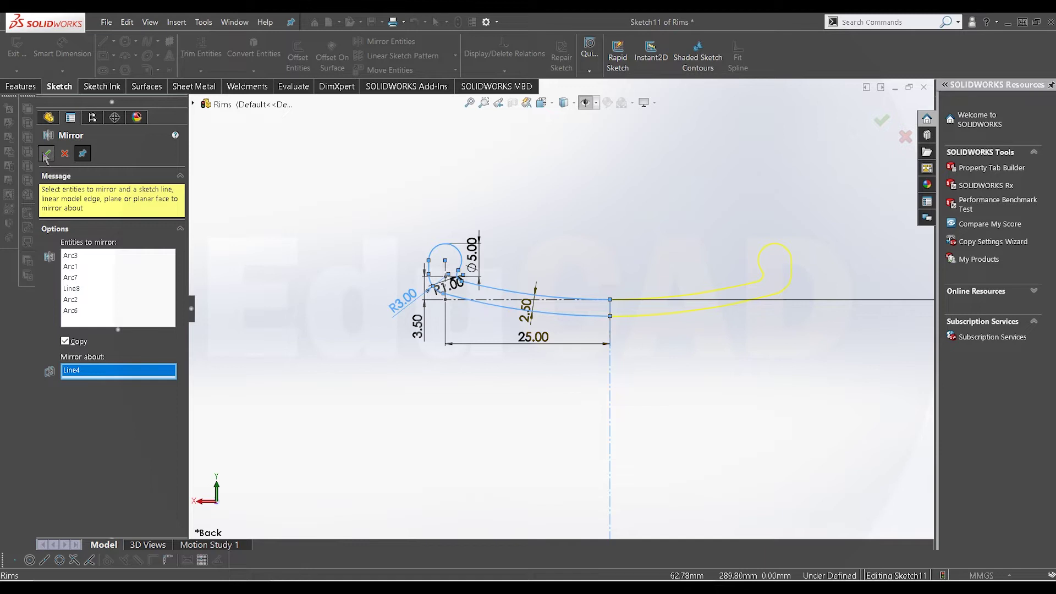
{"action": "left_click", "coordinate": [46, 154]}
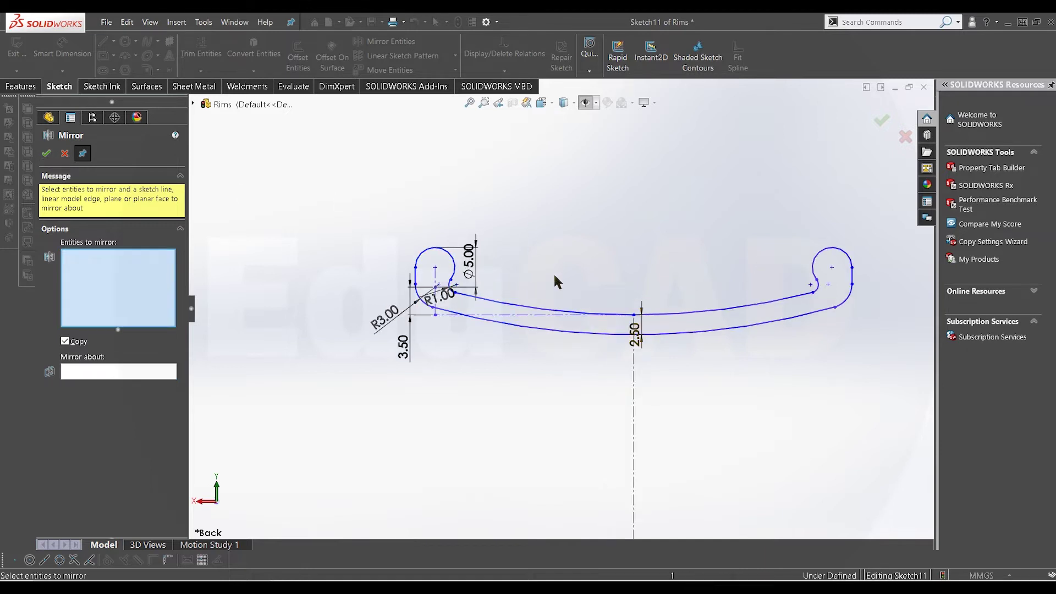
Step: Finish the mirror and dimension the tall vertical centerline at 275 mm
{"action": "scroll", "coordinate": [599, 294], "scroll_direction": "down", "scroll_amount": 3}
{"action": "scroll", "coordinate": [653, 336], "scroll_direction": "down", "scroll_amount": 2}
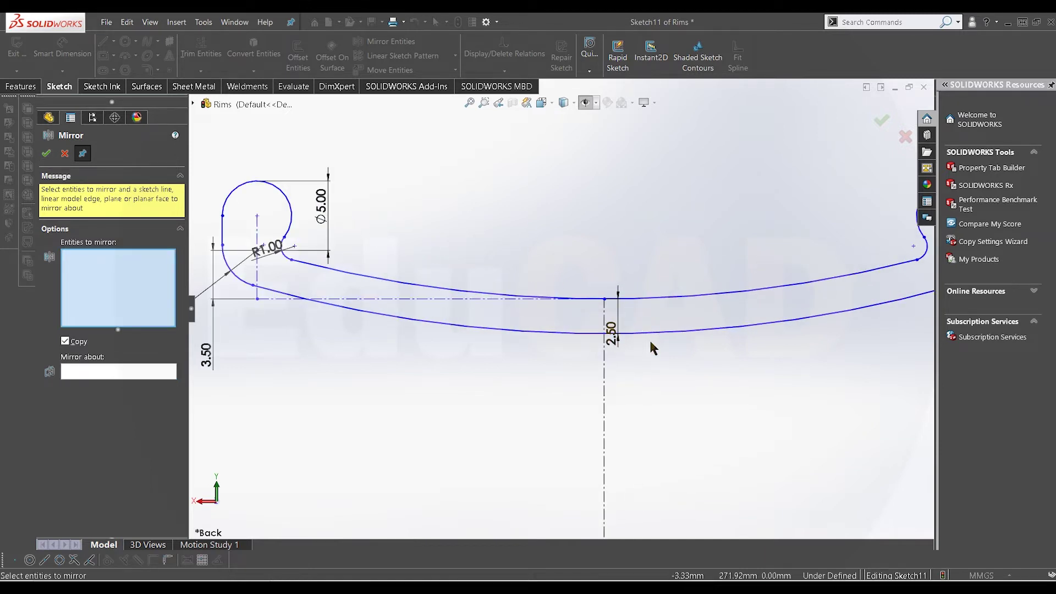
{"action": "scroll", "coordinate": [600, 308], "scroll_direction": "up", "scroll_amount": 5}
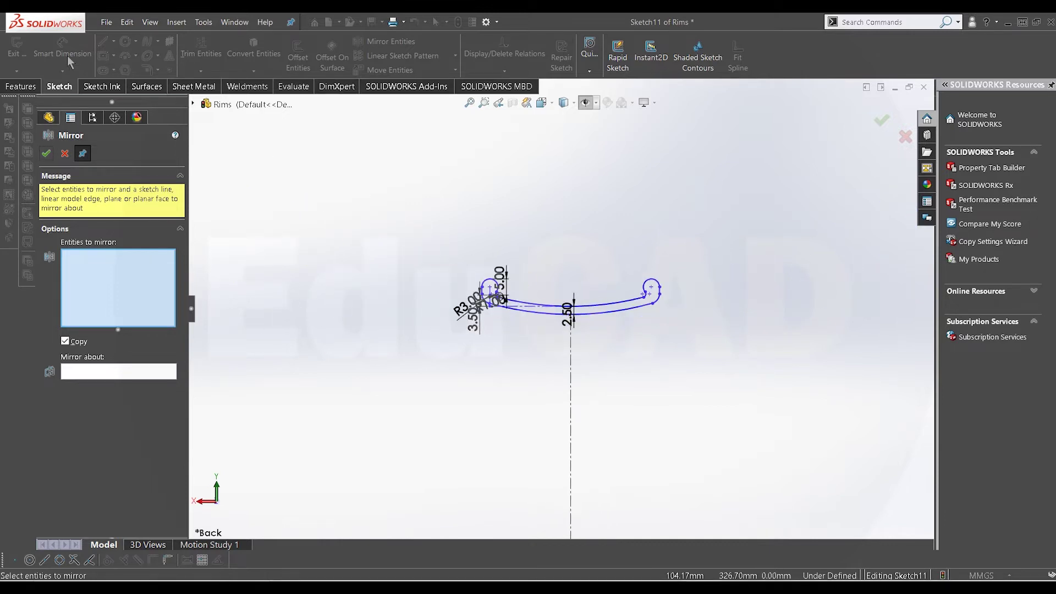
{"action": "left_click", "coordinate": [46, 154]}
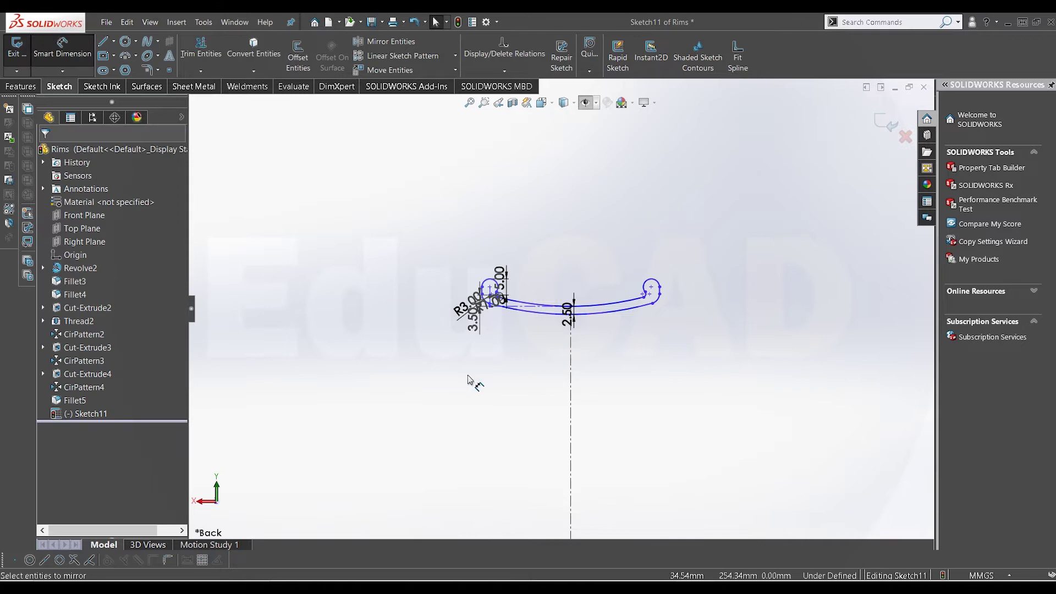
{"action": "left_click", "coordinate": [572, 361]}
{"action": "left_click", "coordinate": [688, 371]}
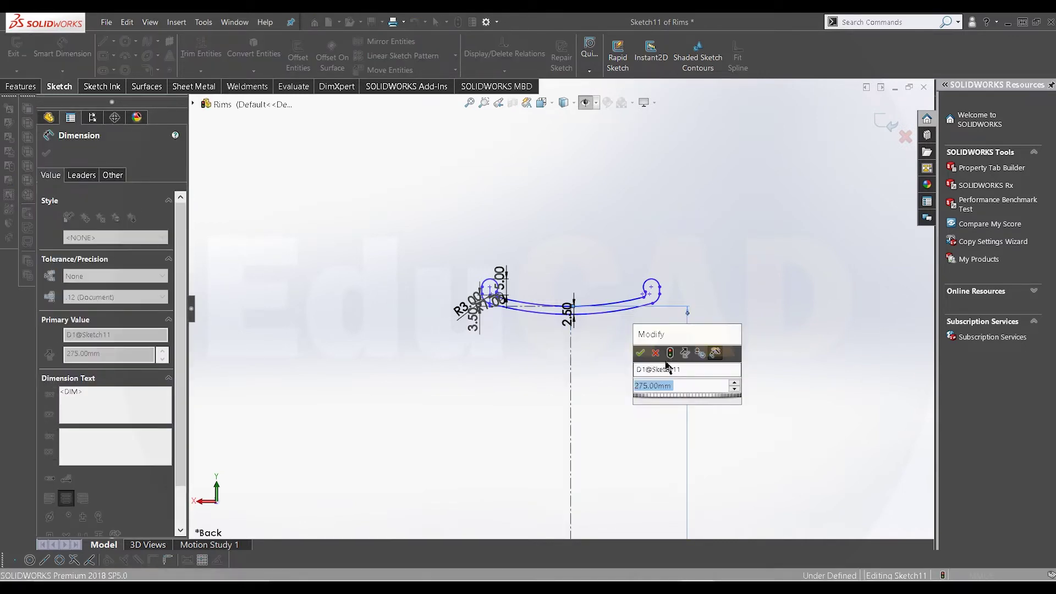
{"action": "left_click", "coordinate": [640, 352]}
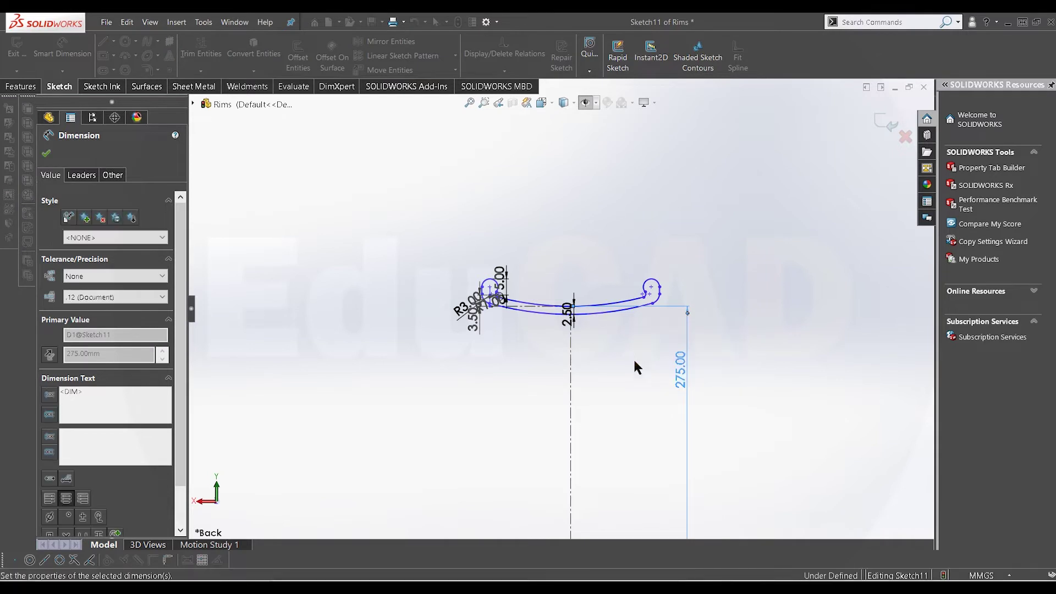
{"action": "scroll", "coordinate": [575, 321], "scroll_direction": "down", "scroll_amount": 2}
{"action": "scroll", "coordinate": [565, 311], "scroll_direction": "down", "scroll_amount": 6}
{"action": "right_click", "coordinate": [555, 186]}
{"action": "left_click", "coordinate": [578, 221]}
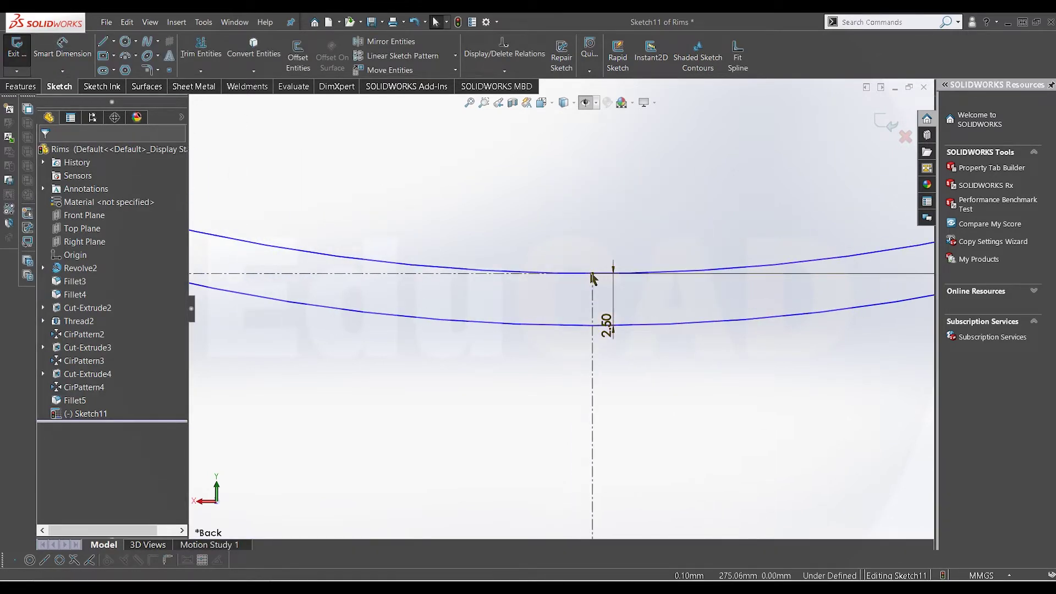
{"action": "left_click", "coordinate": [592, 274]}
{"action": "left_click", "coordinate": [524, 280]}
{"action": "left_click", "coordinate": [514, 275]}
{"action": "key", "text": "Escape"}
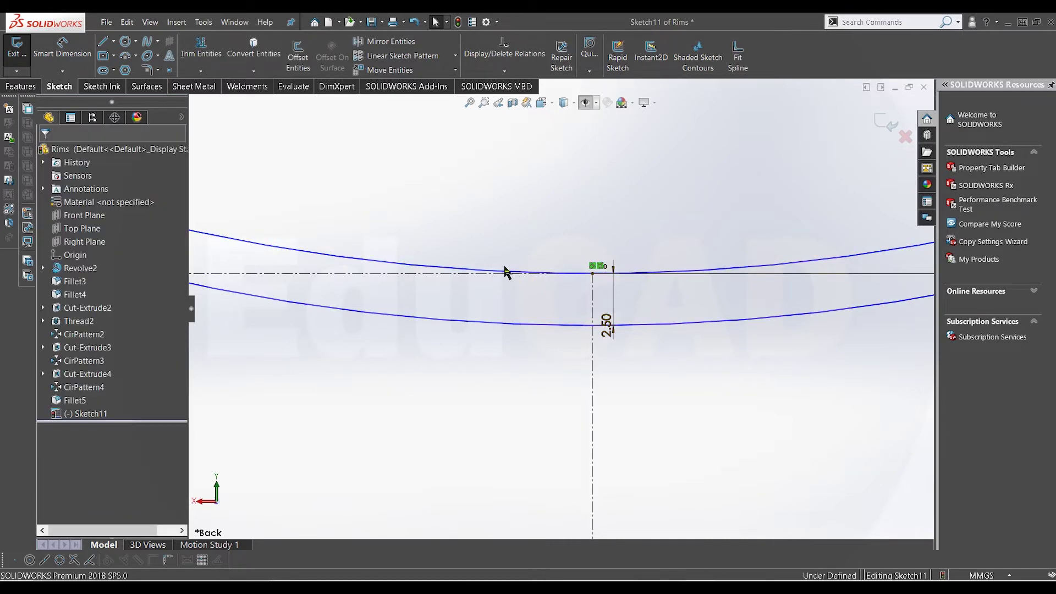
Step: Dimension the horizontal construction line between the bead and the vertical centerline at 25 mm
{"action": "scroll", "coordinate": [510, 229], "scroll_direction": "up", "scroll_amount": 5}
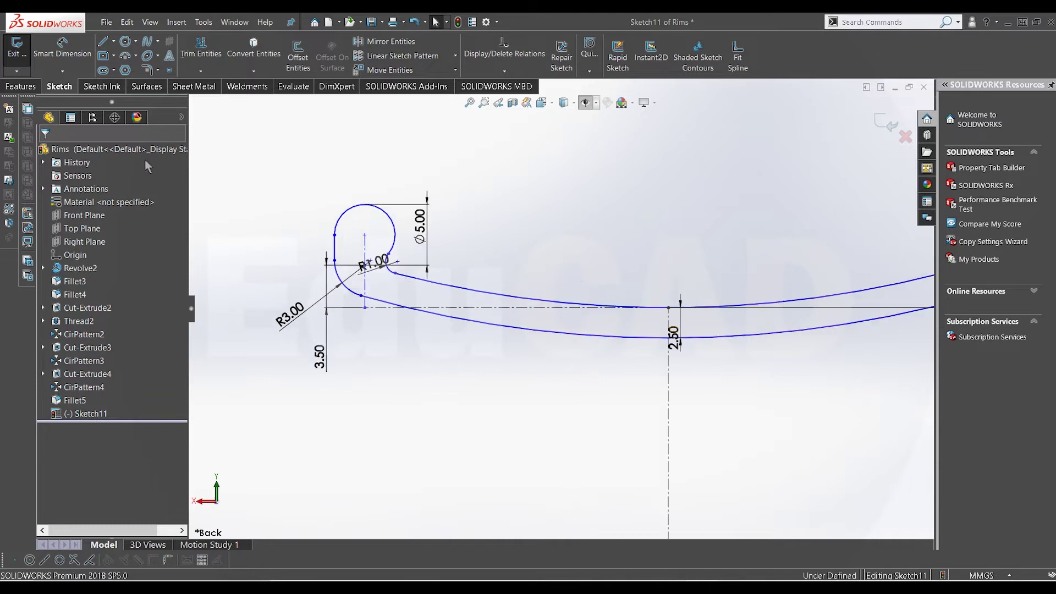
{"action": "left_click", "coordinate": [62, 49]}
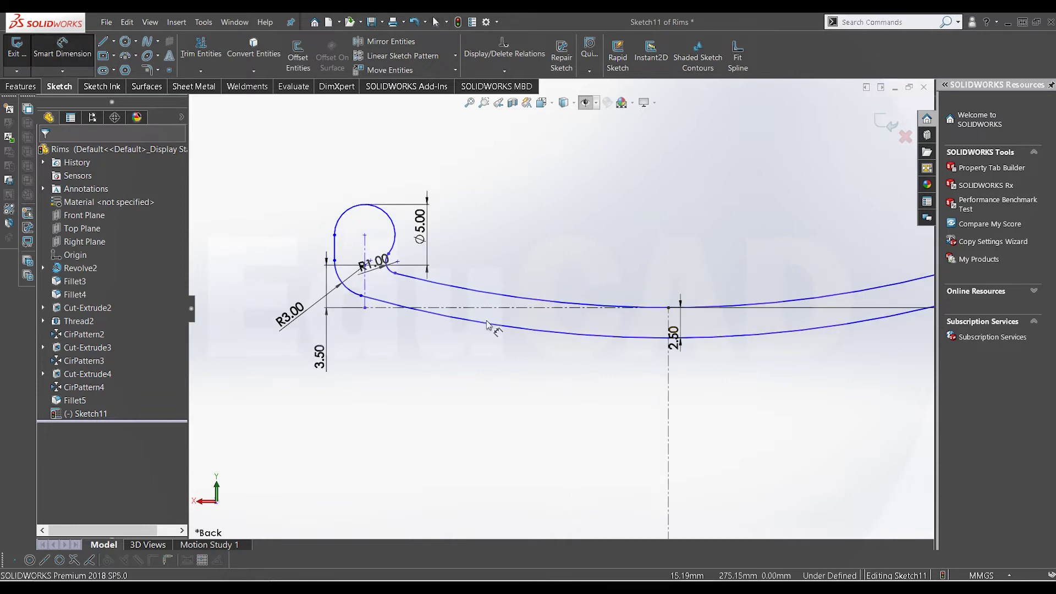
{"action": "left_click", "coordinate": [487, 307]}
{"action": "left_click", "coordinate": [487, 413]}
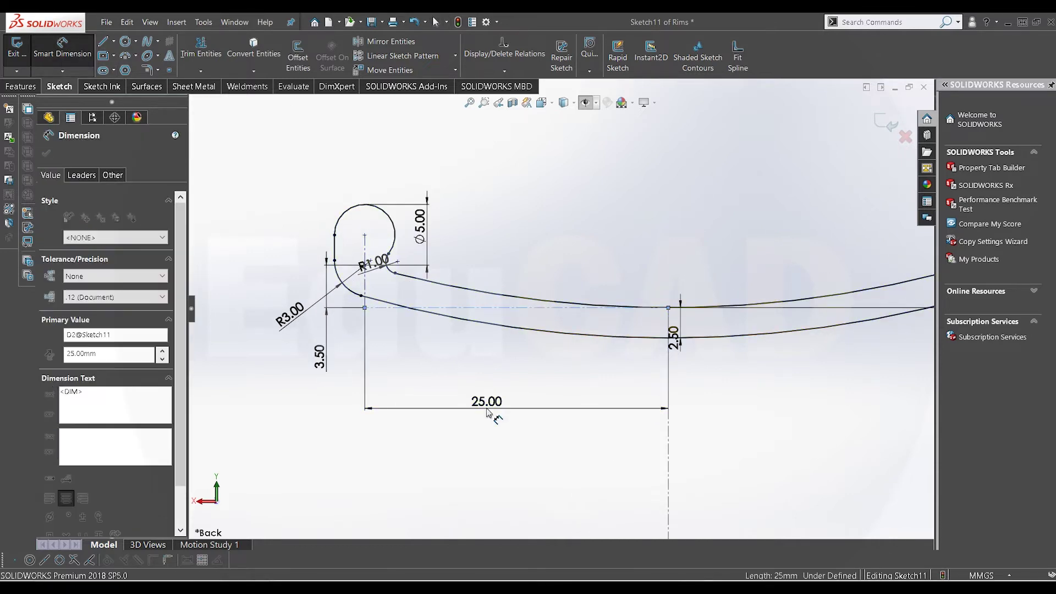
{"action": "left_click", "coordinate": [439, 392]}
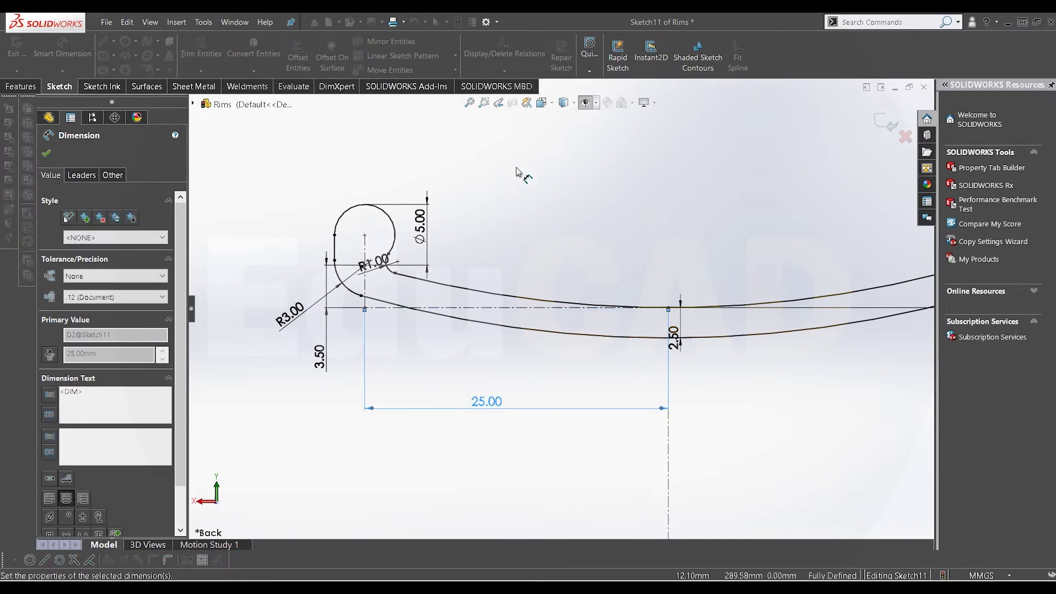
{"action": "key", "text": "Escape"}
{"action": "scroll", "coordinate": [561, 309], "scroll_direction": "down", "scroll_amount": 3}
{"action": "right_click", "coordinate": [714, 412]}
{"action": "left_click", "coordinate": [727, 433]}
{"action": "scroll", "coordinate": [727, 434], "scroll_direction": "down", "scroll_amount": 3}
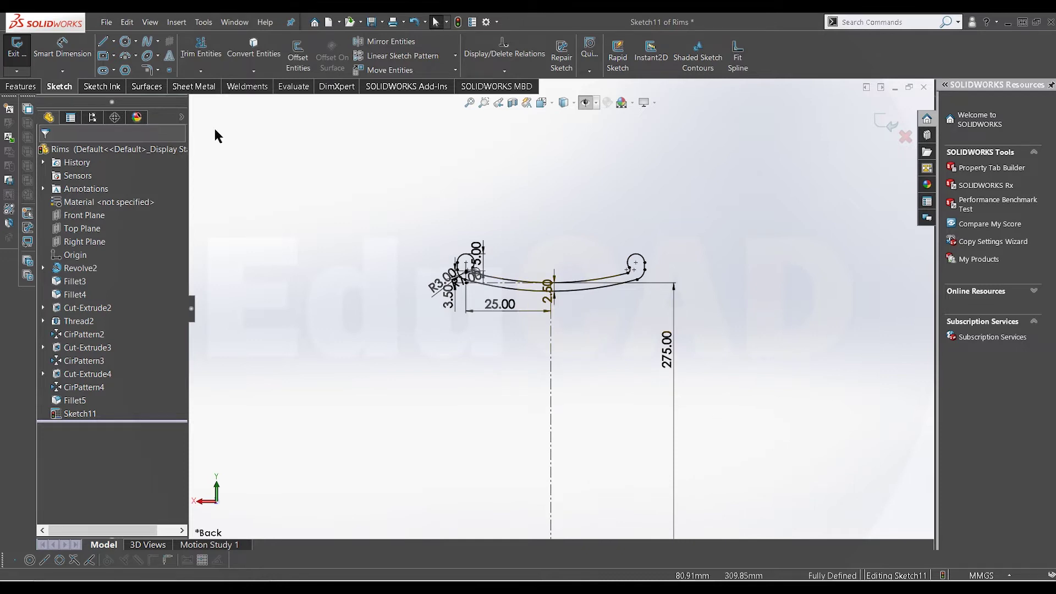
Step: Revolve the rim profile 360° about the hub's horizontal axis line, with the result merged
{"action": "left_click", "coordinate": [31, 88]}
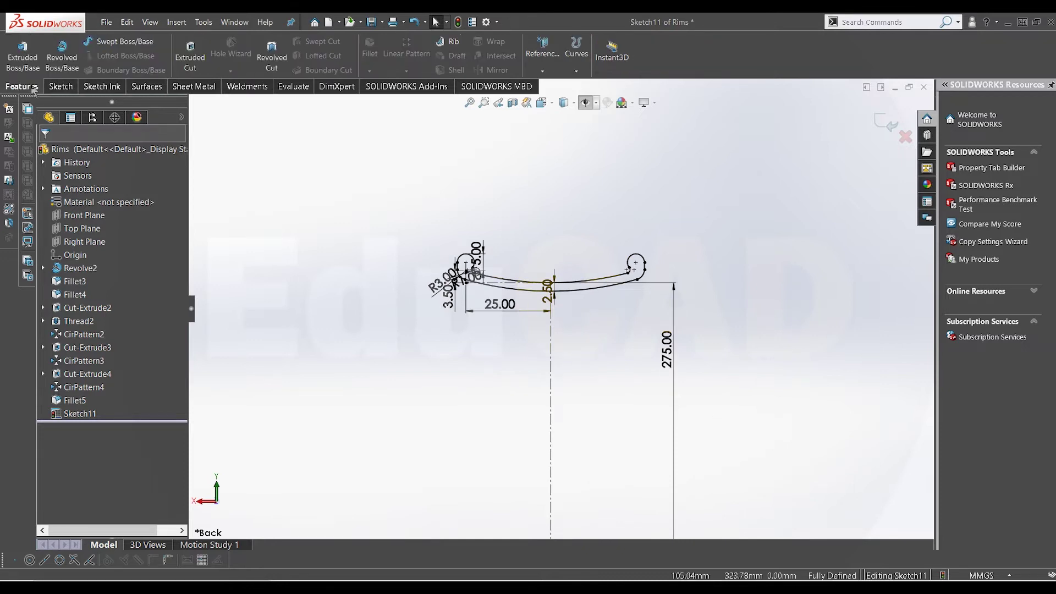
{"action": "left_click", "coordinate": [63, 54]}
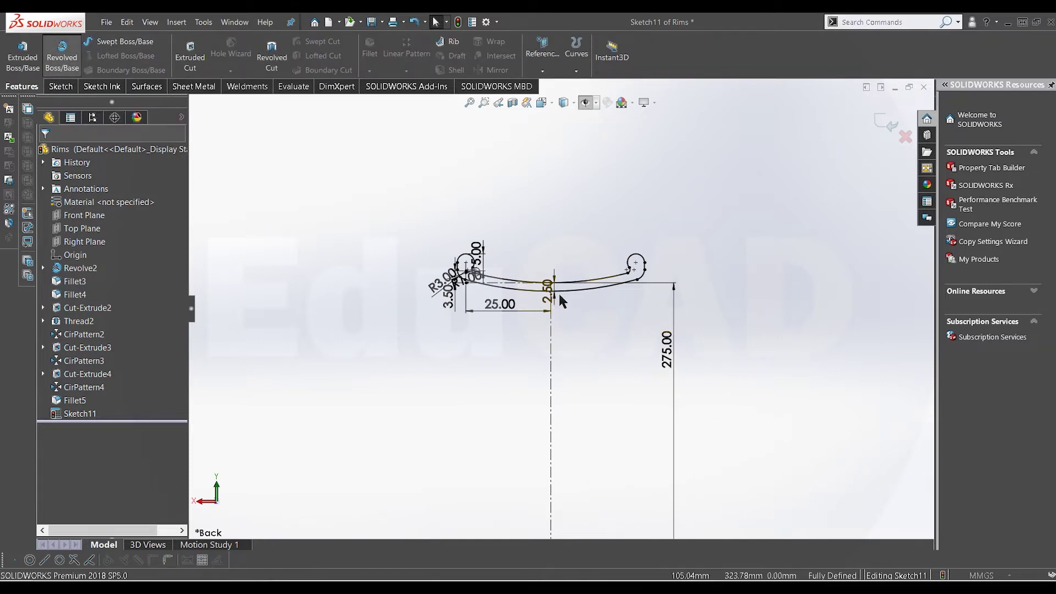
{"action": "scroll", "coordinate": [559, 297], "scroll_direction": "down", "scroll_amount": 5}
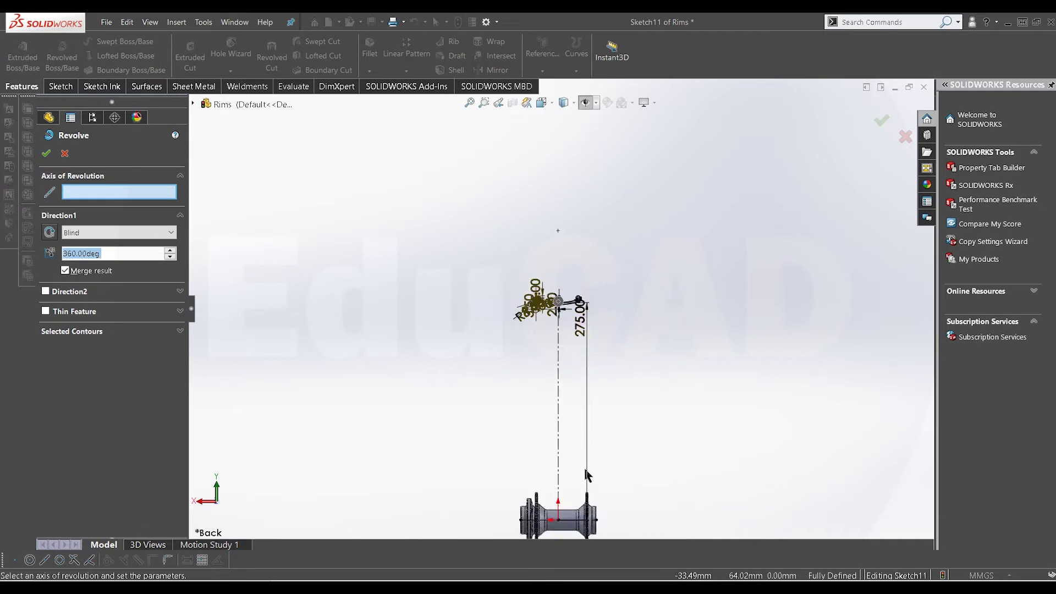
{"action": "scroll", "coordinate": [552, 403], "scroll_direction": "up", "scroll_amount": 2}
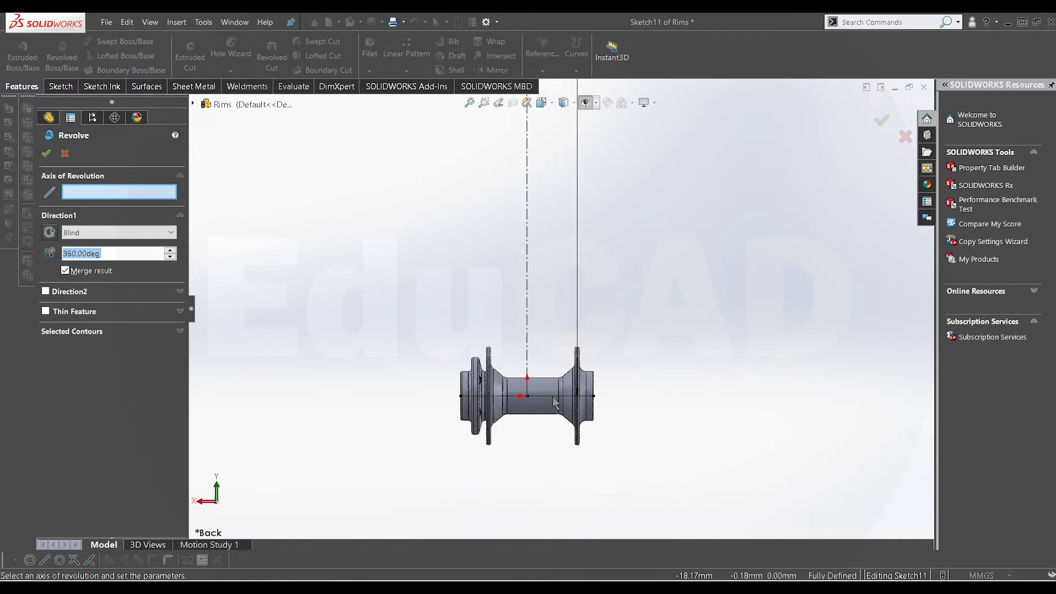
{"action": "left_click", "coordinate": [553, 398]}
{"action": "middle_click_drag", "start_coordinate": [538, 388], "coordinate": [420, 331]}
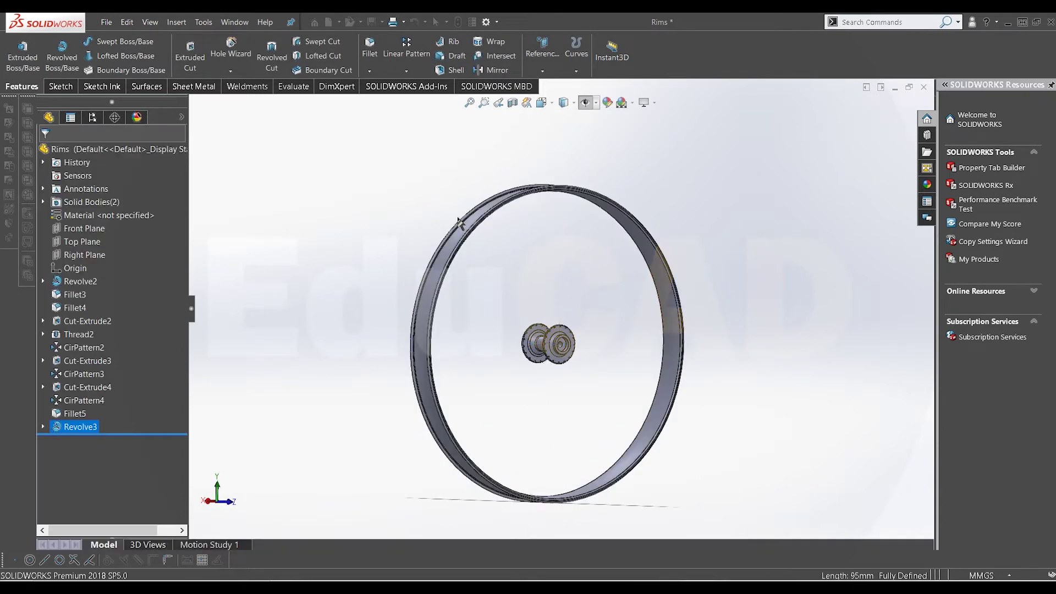
Step: Start a new sketch on the Right Plane with the wheel viewed from the left side
{"action": "middle_click_drag", "start_coordinate": [571, 287], "coordinate": [551, 374]}
{"action": "key", "text": "space"}
{"action": "left_click", "coordinate": [487, 356]}
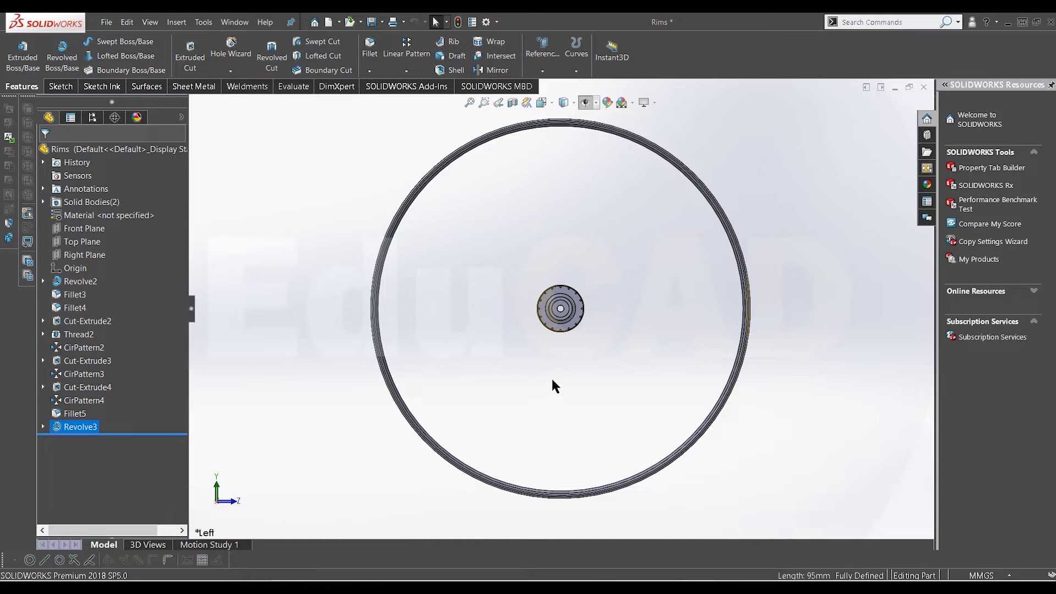
{"action": "right_click", "coordinate": [93, 231]}
{"action": "right_click", "coordinate": [73, 256]}
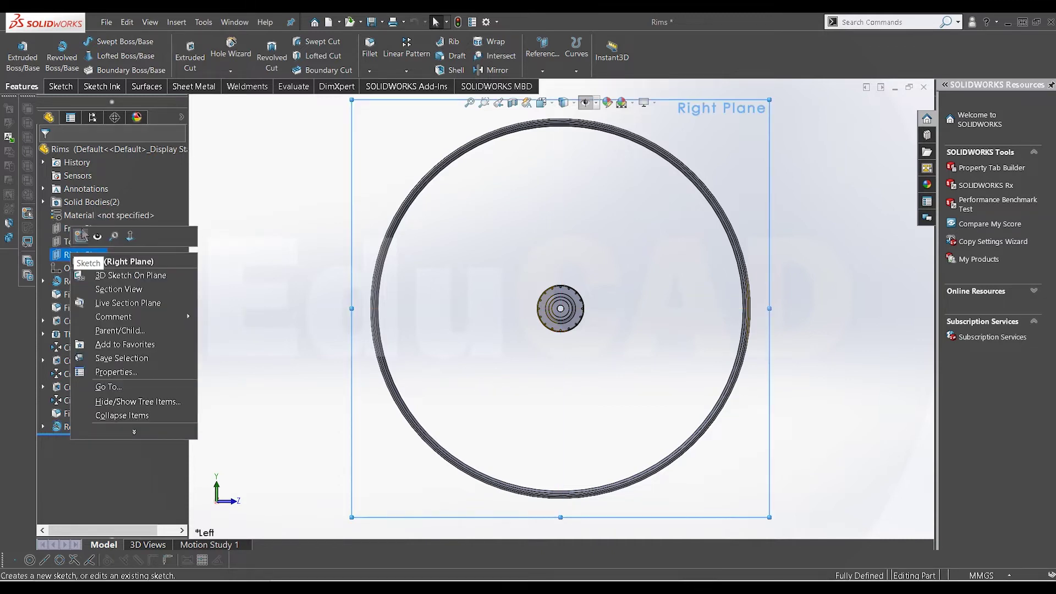
{"action": "left_click", "coordinate": [82, 235]}
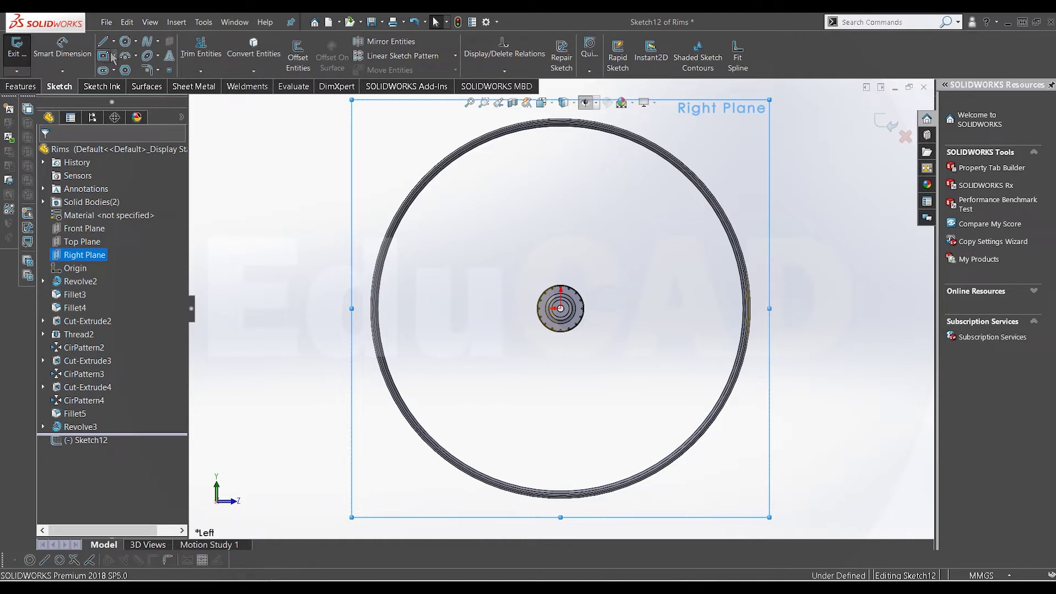
Step: Draw a vertical centerline about 295 mm long from the origin down past the bottom of the rim
{"action": "left_click", "coordinate": [114, 40]}
{"action": "left_click", "coordinate": [124, 70]}
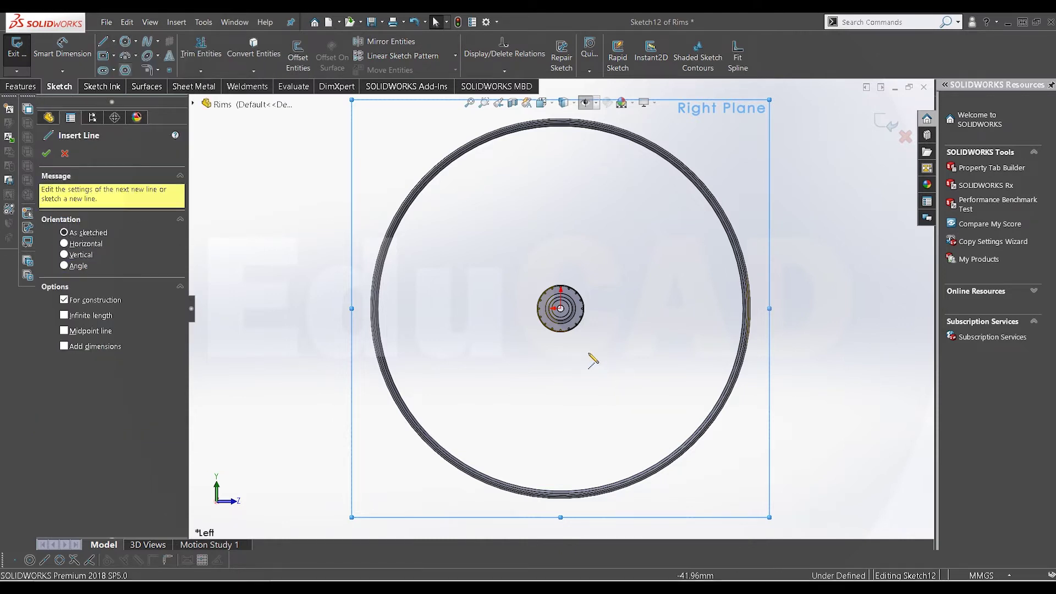
{"action": "scroll", "coordinate": [589, 367], "scroll_direction": "down", "scroll_amount": 2}
{"action": "left_click", "coordinate": [544, 284]}
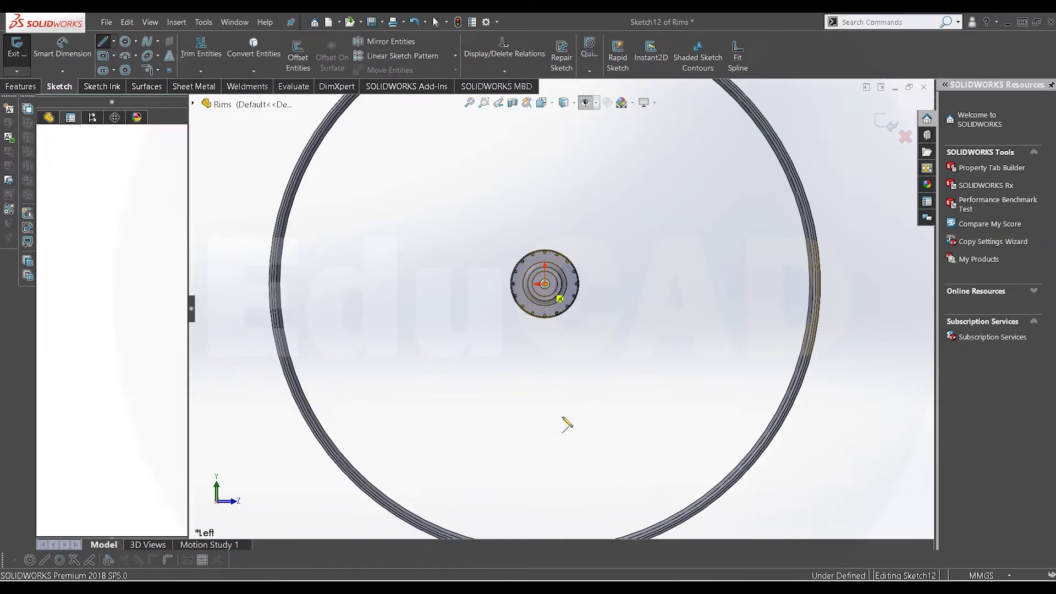
{"action": "scroll", "coordinate": [566, 424], "scroll_direction": "up", "scroll_amount": 3}
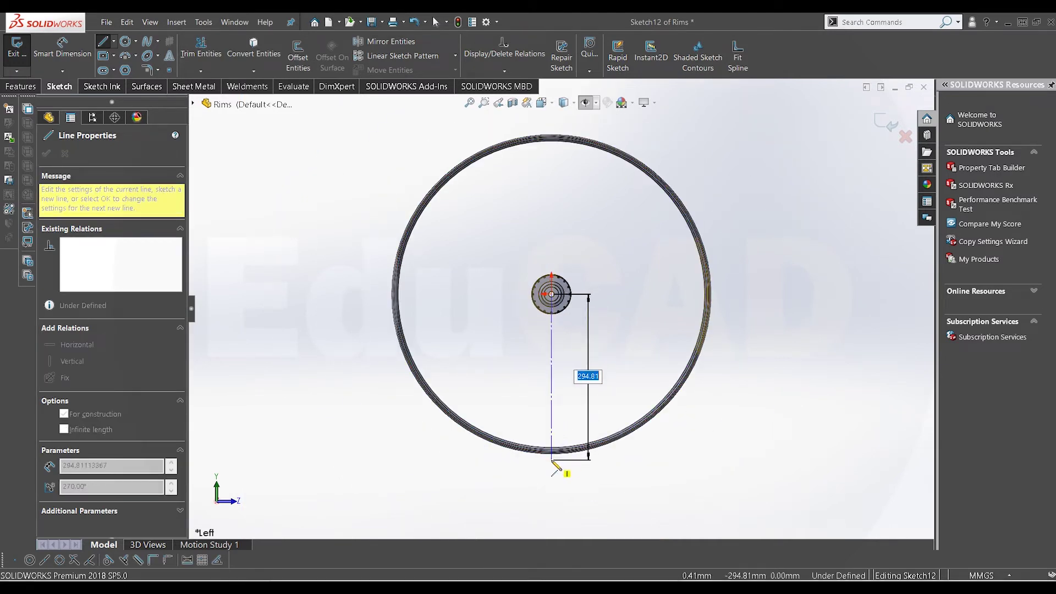
{"action": "left_click", "coordinate": [551, 460]}
{"action": "right_click", "coordinate": [557, 371]}
{"action": "left_click", "coordinate": [568, 379]}
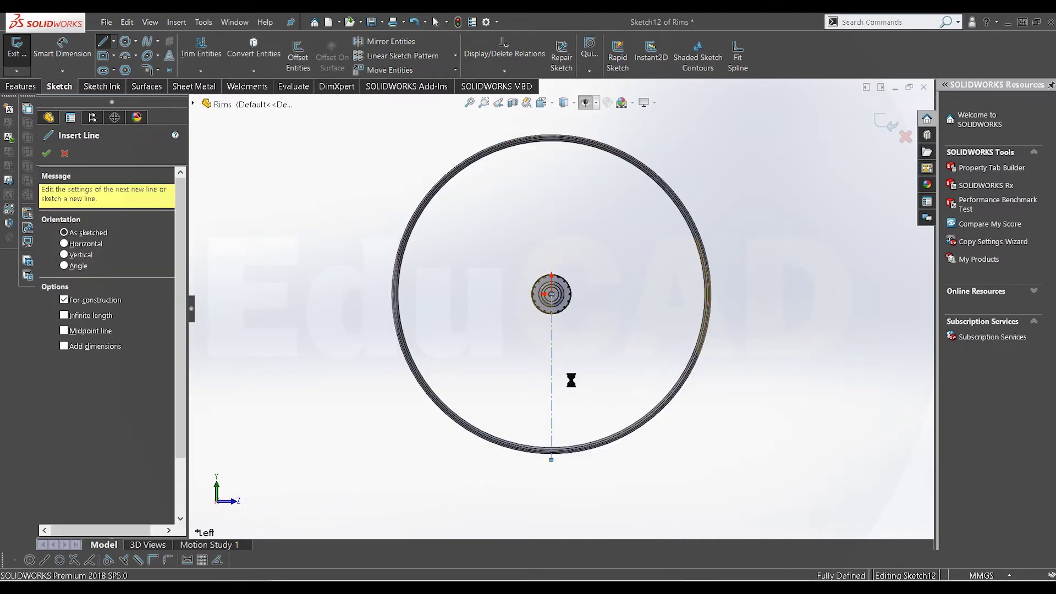
Step: Dimension the vertical centerline at 275 mm and exit the sketch
{"action": "left_click", "coordinate": [78, 49]}
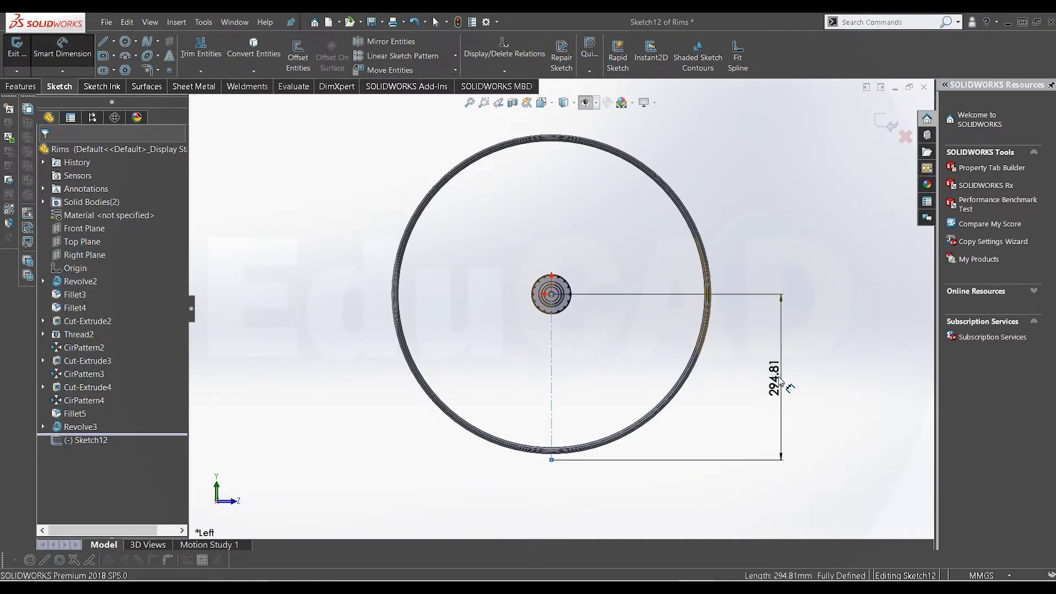
{"action": "left_click", "coordinate": [779, 379]}
{"action": "key", "text": "Return"}
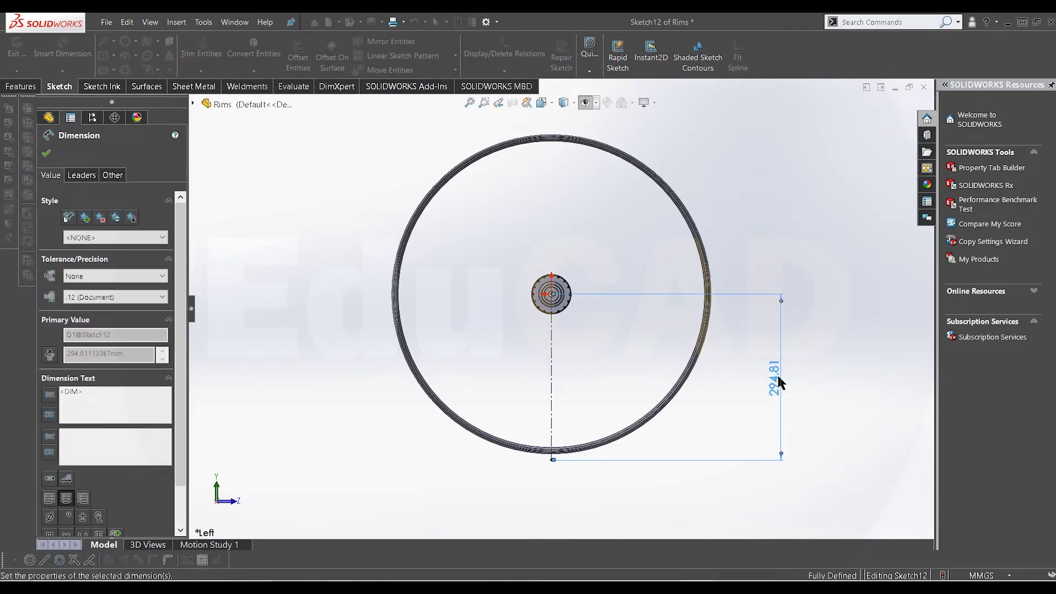
{"action": "scroll", "coordinate": [577, 443], "scroll_direction": "down", "scroll_amount": 3}
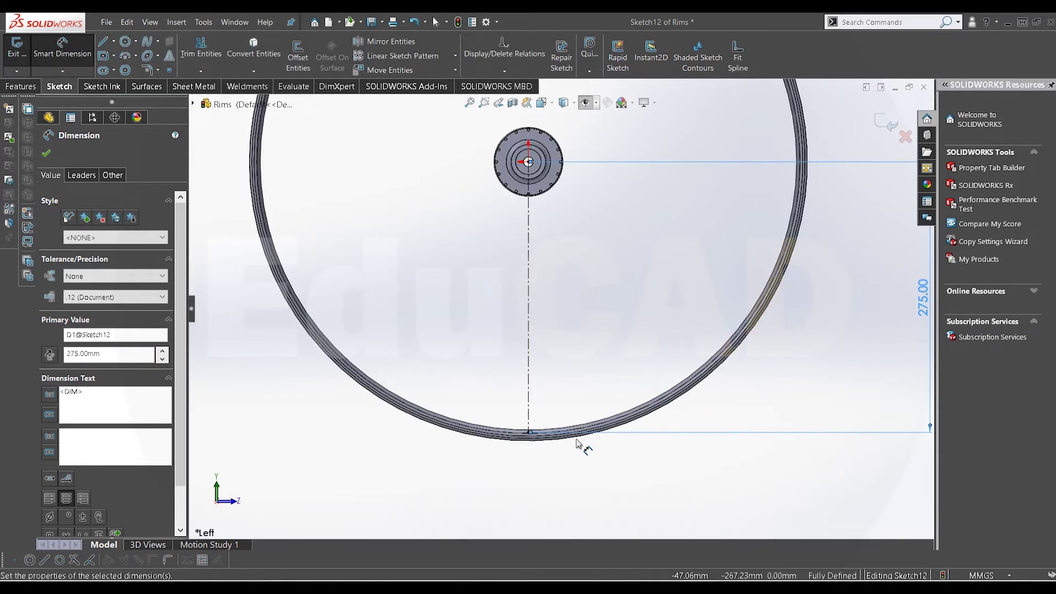
{"action": "scroll", "coordinate": [558, 405], "scroll_direction": "down", "scroll_amount": 2}
{"action": "right_click", "coordinate": [566, 344]}
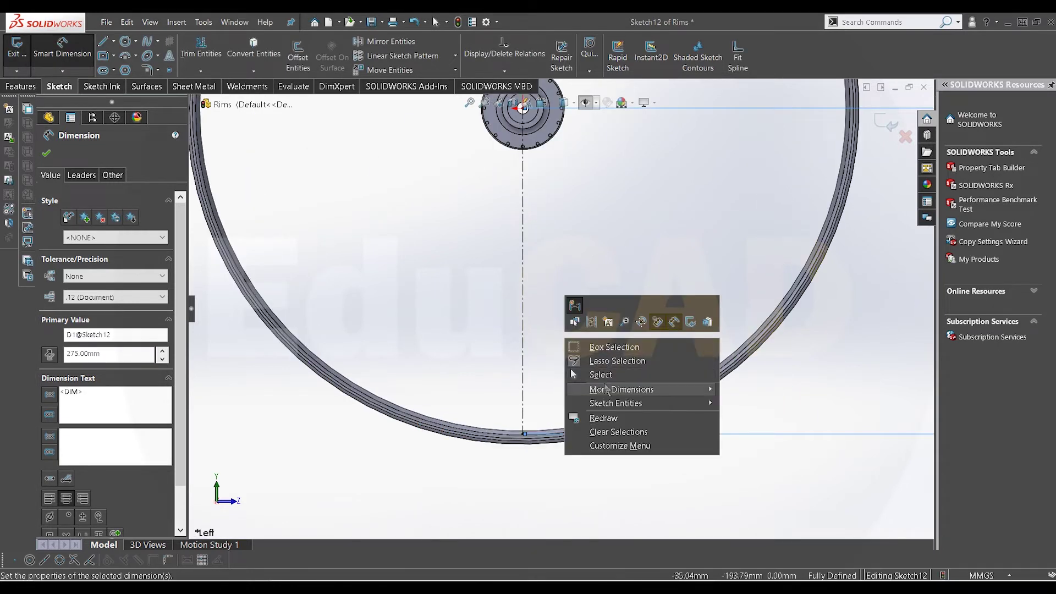
{"action": "left_click", "coordinate": [596, 372]}
{"action": "scroll", "coordinate": [596, 375], "scroll_direction": "up", "scroll_amount": 3}
{"action": "scroll", "coordinate": [596, 379], "scroll_direction": "up", "scroll_amount": 2}
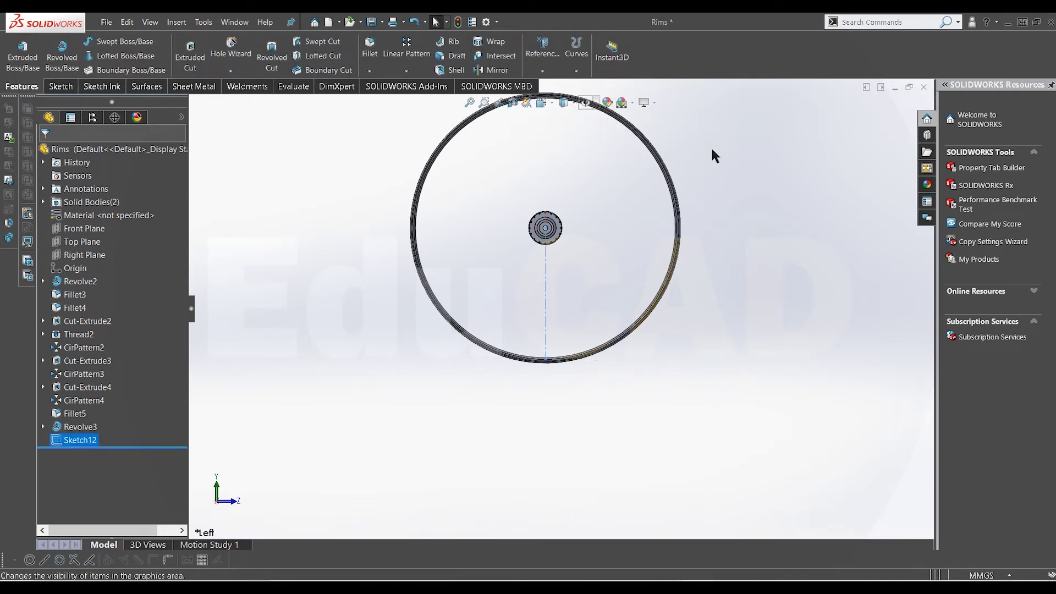
{"action": "scroll", "coordinate": [572, 302], "scroll_direction": "up", "scroll_amount": 1}
{"action": "middle_click_drag", "start_coordinate": [587, 260], "coordinate": [571, 289]}
{"action": "scroll", "coordinate": [571, 355], "scroll_direction": "down", "scroll_amount": 3}
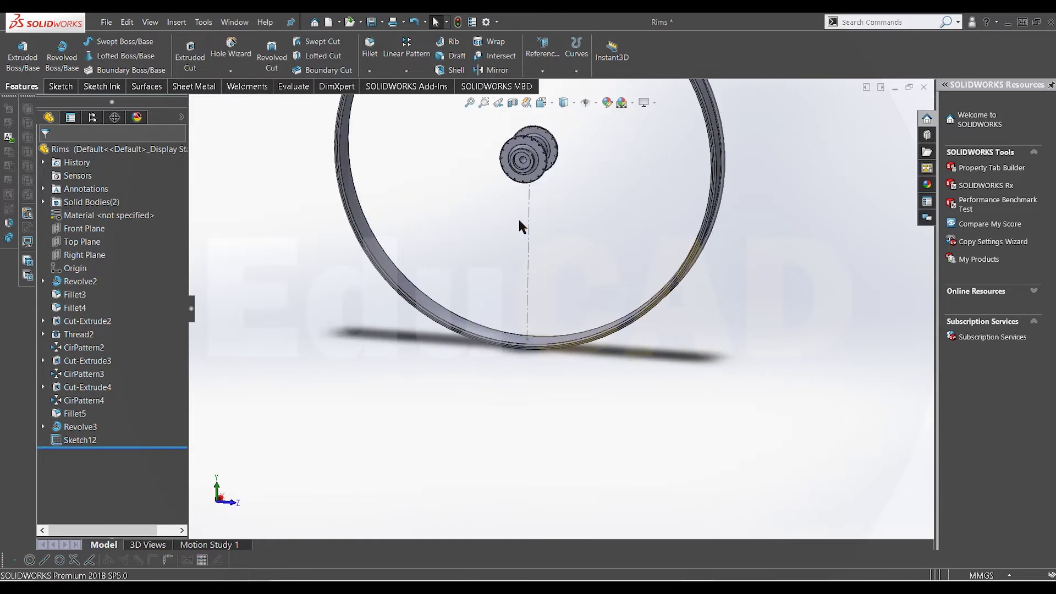
{"action": "left_click", "coordinate": [541, 71]}
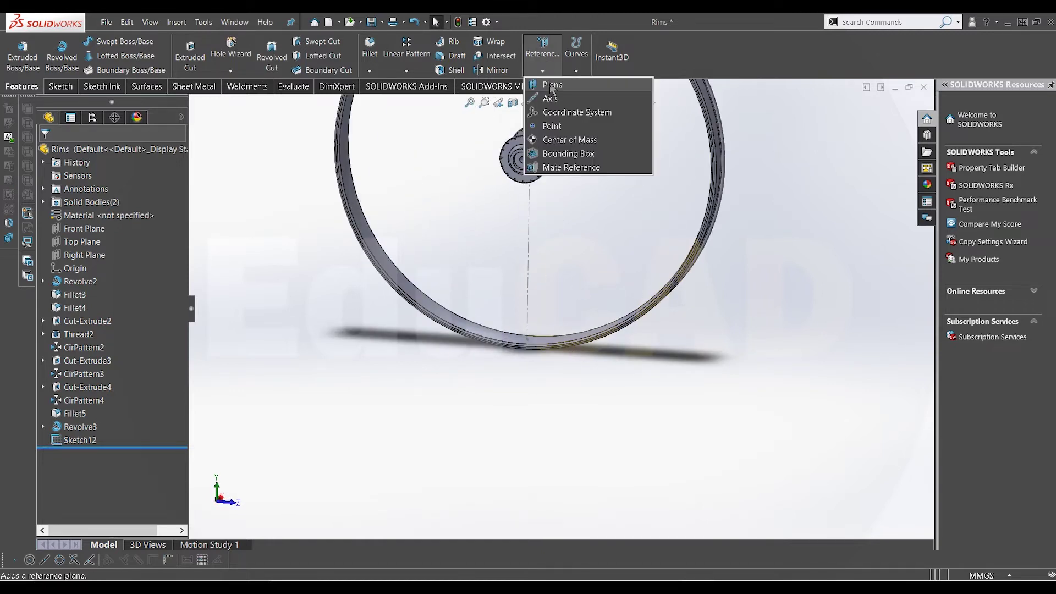
{"action": "left_click", "coordinate": [550, 98]}
{"action": "middle_click_drag", "start_coordinate": [538, 231], "coordinate": [503, 254]}
{"action": "scroll", "coordinate": [532, 309], "scroll_direction": "down", "scroll_amount": 5}
{"action": "scroll", "coordinate": [506, 256], "scroll_direction": "up", "scroll_amount": 10}
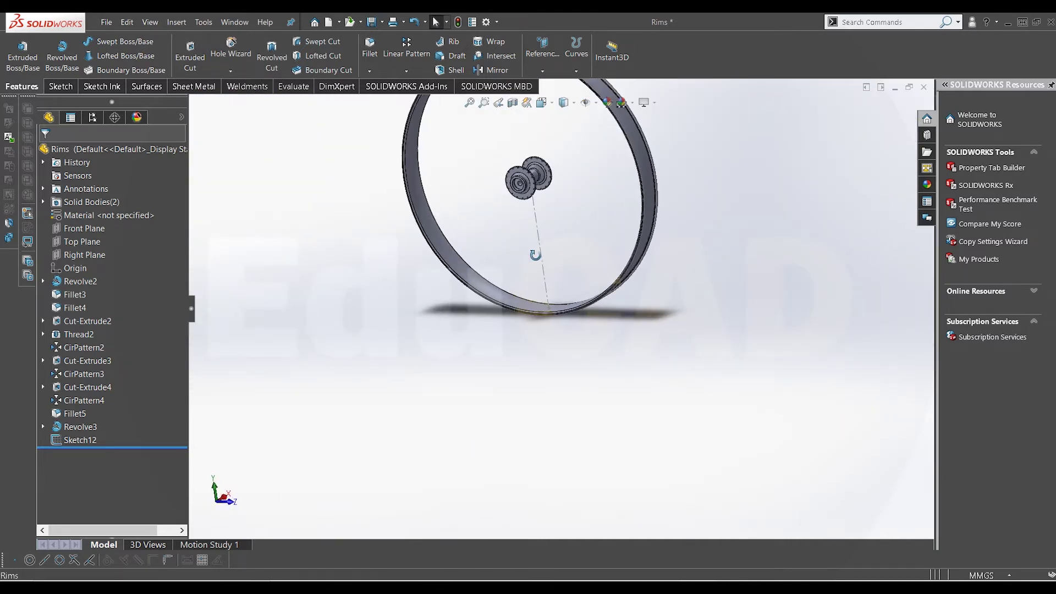
Step: Create a reference plane perpendicular to the 275 mm centerline and coincident with its lower endpoint
{"action": "left_click", "coordinate": [542, 70]}
{"action": "left_click", "coordinate": [550, 84]}
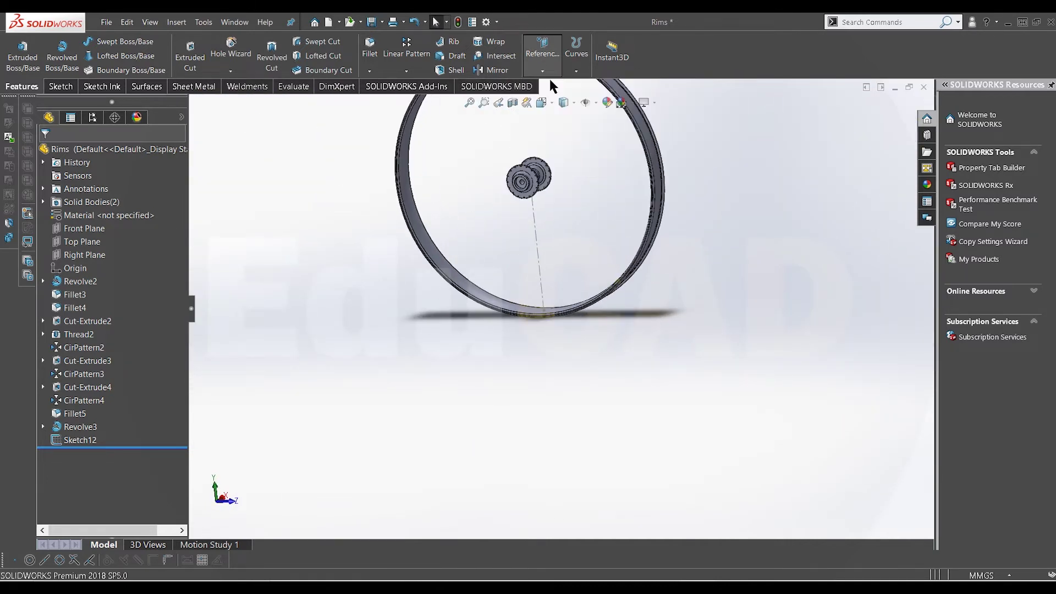
{"action": "left_click", "coordinate": [541, 289]}
{"action": "scroll", "coordinate": [546, 315], "scroll_direction": "down", "scroll_amount": 2}
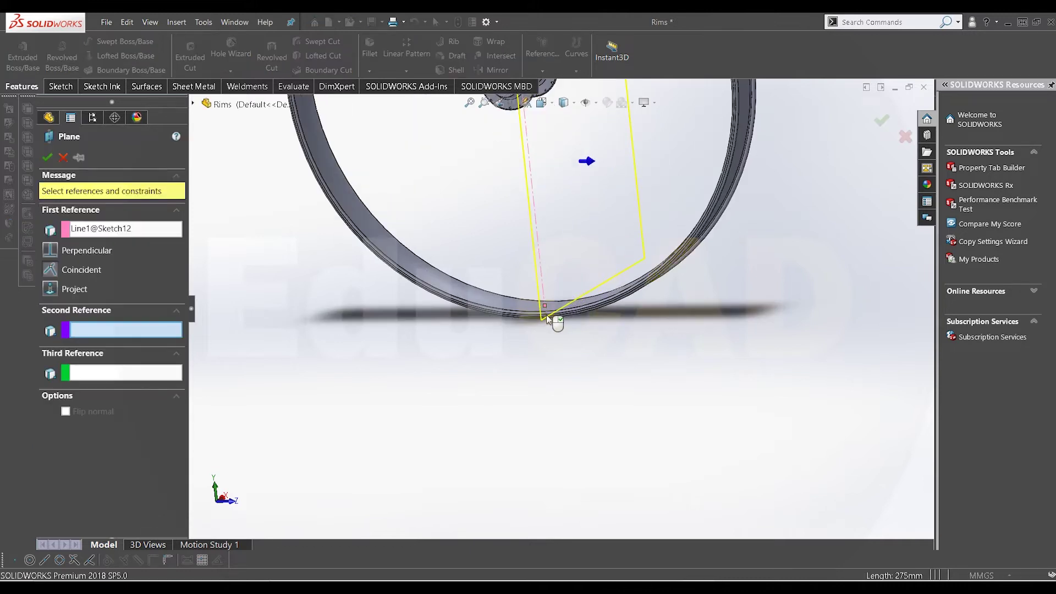
{"action": "left_click", "coordinate": [544, 310]}
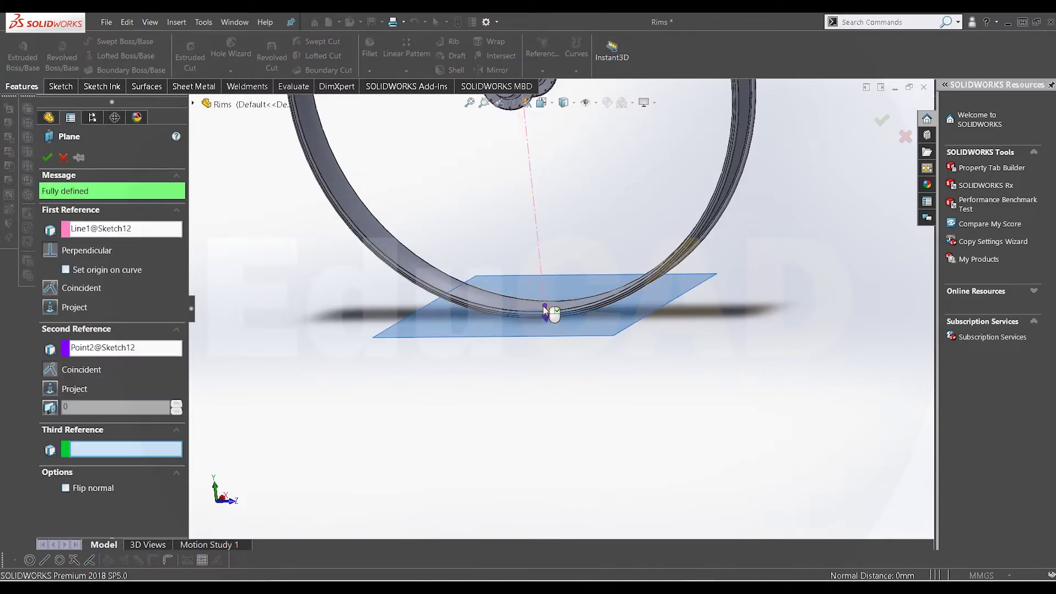
{"action": "scroll", "coordinate": [545, 311], "scroll_direction": "up", "scroll_amount": 3}
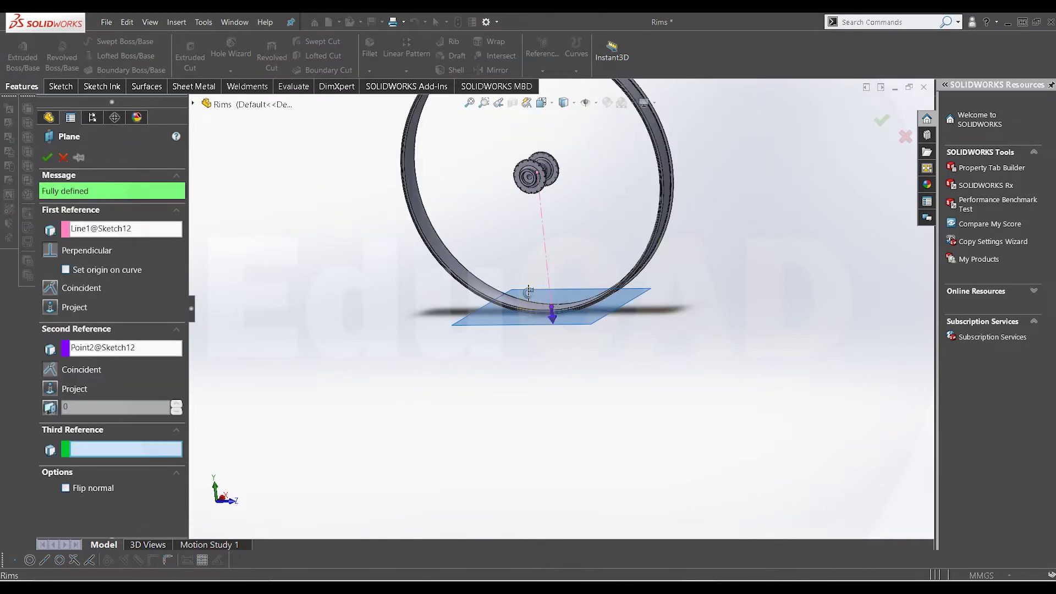
{"action": "left_click", "coordinate": [47, 159]}
Step: Start a new sketch on the reference plane at the bottom of the rim and view it face-on
{"action": "middle_click_drag", "start_coordinate": [519, 248], "coordinate": [534, 319]}
{"action": "scroll", "coordinate": [543, 250], "scroll_direction": "down", "scroll_amount": 3}
{"action": "middle_click_drag", "start_coordinate": [542, 255], "coordinate": [519, 298]}
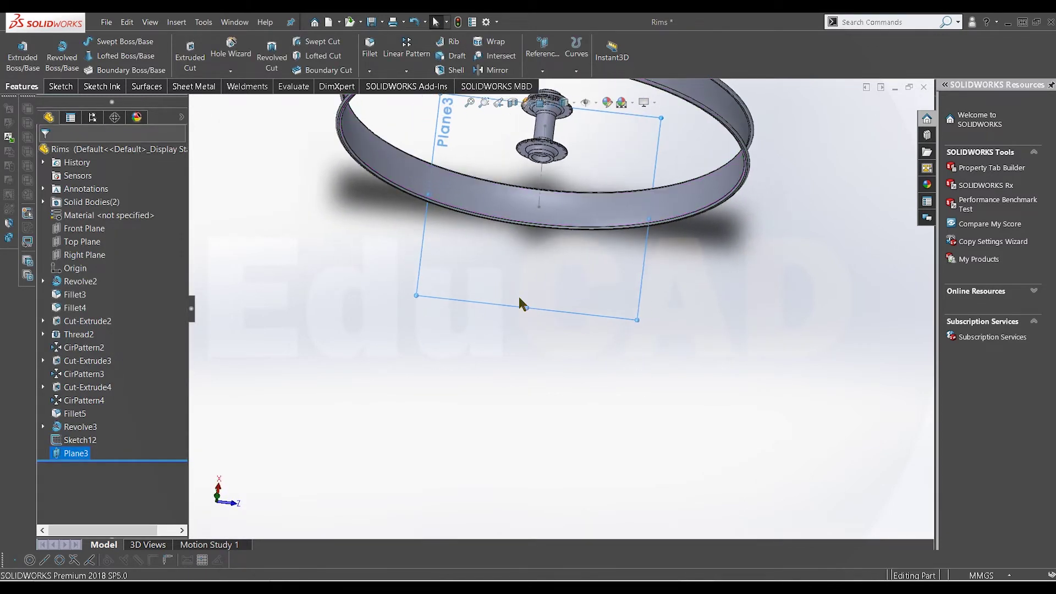
{"action": "right_click", "coordinate": [76, 454]}
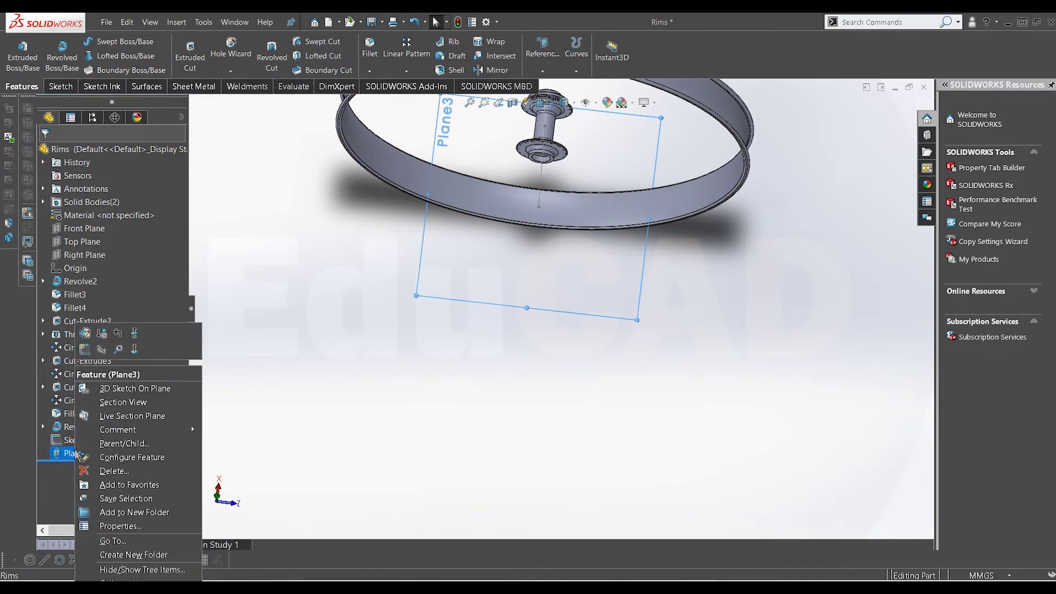
{"action": "left_click", "coordinate": [87, 349]}
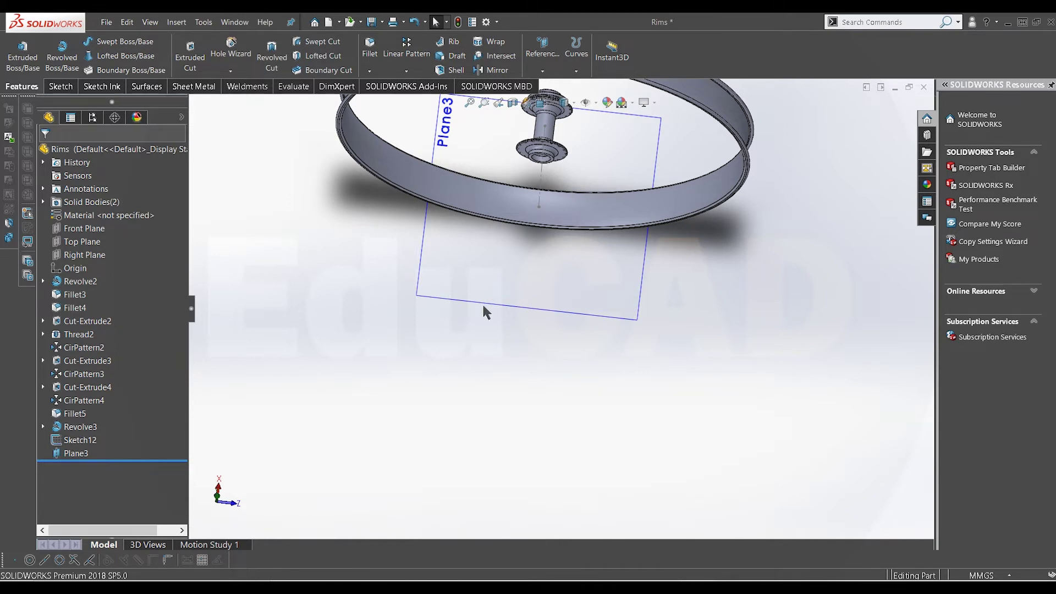
{"action": "scroll", "coordinate": [509, 252], "scroll_direction": "up", "scroll_amount": 1}
{"action": "middle_click_drag", "start_coordinate": [510, 250], "coordinate": [511, 260]}
{"action": "scroll", "coordinate": [543, 205], "scroll_direction": "down", "scroll_amount": 2}
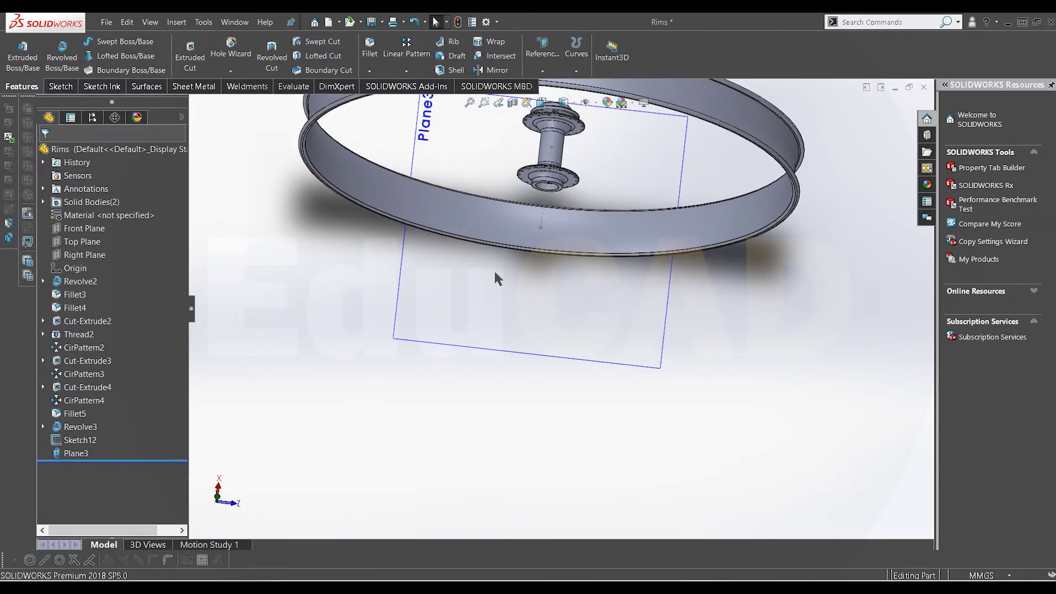
{"action": "right_click", "coordinate": [83, 454]}
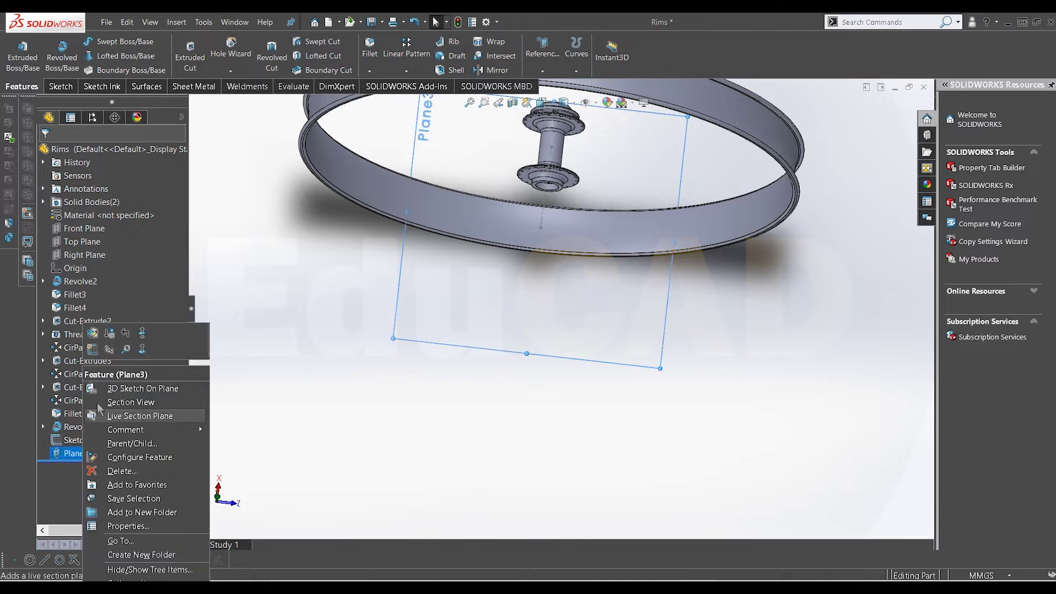
{"action": "left_click", "coordinate": [93, 349]}
{"action": "middle_click_drag", "start_coordinate": [497, 257], "coordinate": [513, 277]}
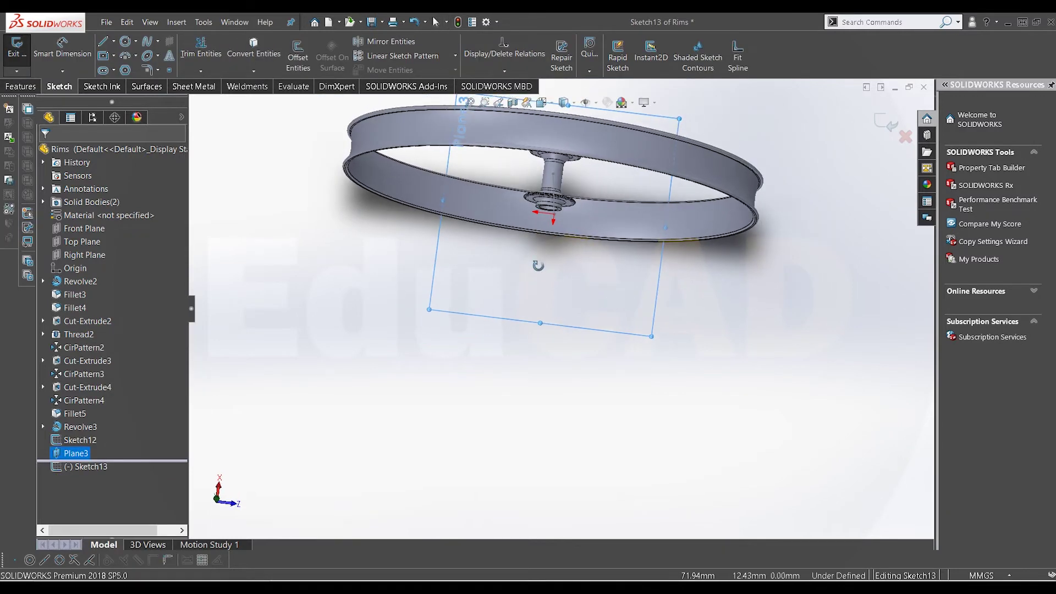
{"action": "key", "text": "space"}
{"action": "left_click", "coordinate": [471, 273]}
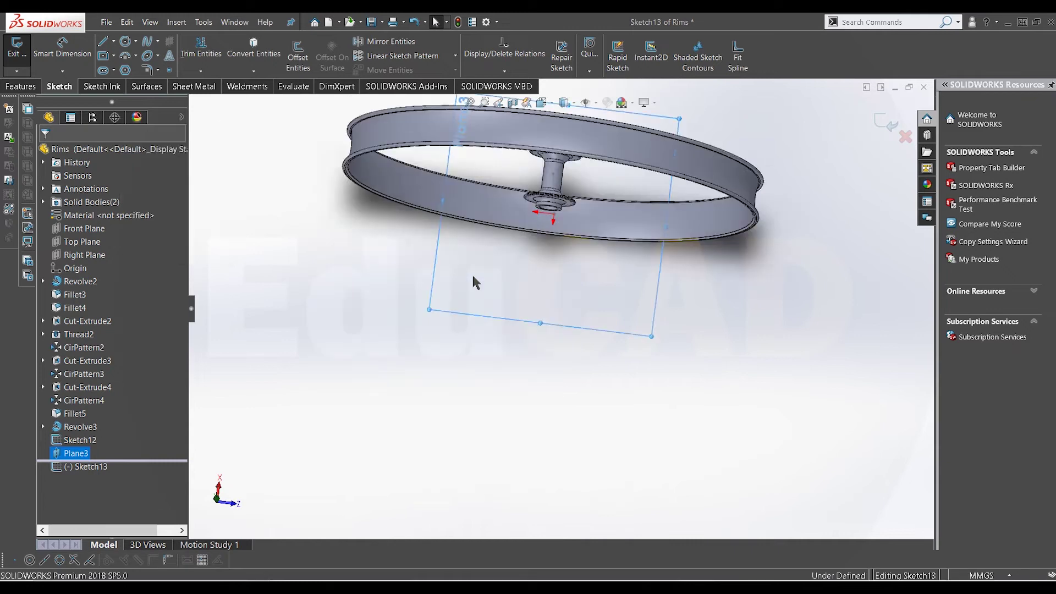
{"action": "scroll", "coordinate": [563, 306], "scroll_direction": "down", "scroll_amount": 5}
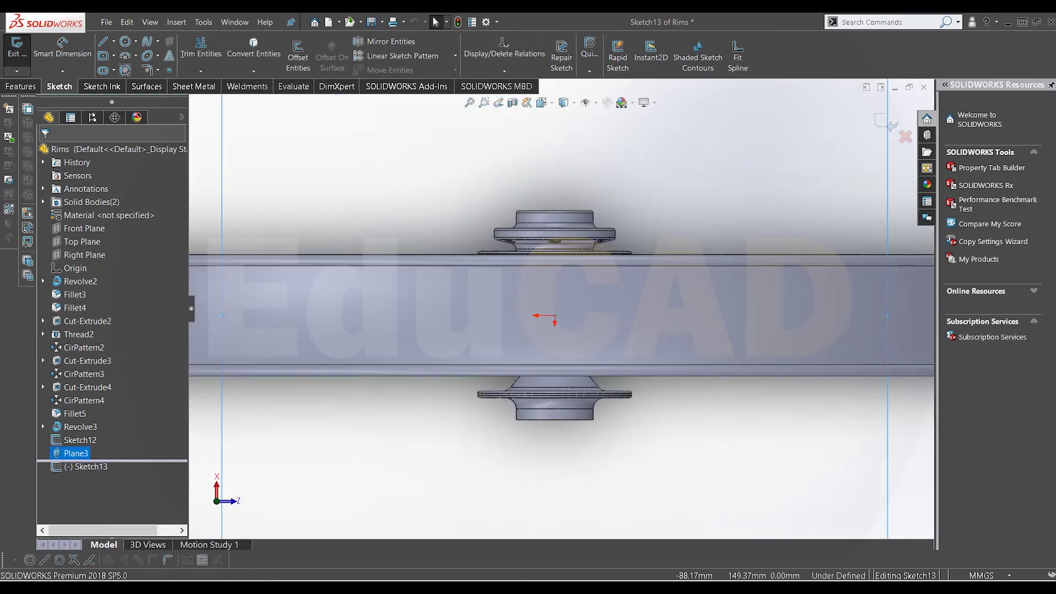
Step: Draw a vertical centerline about 10 mm long upward from the sketch origin on the rim
{"action": "left_click", "coordinate": [114, 41]}
{"action": "left_click", "coordinate": [132, 67]}
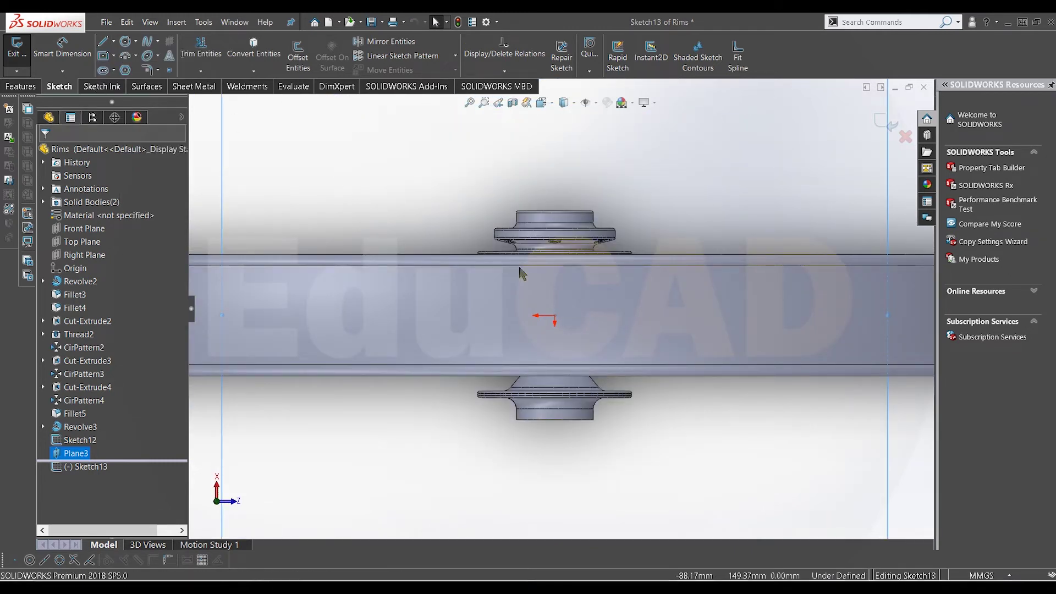
{"action": "left_click", "coordinate": [555, 317]}
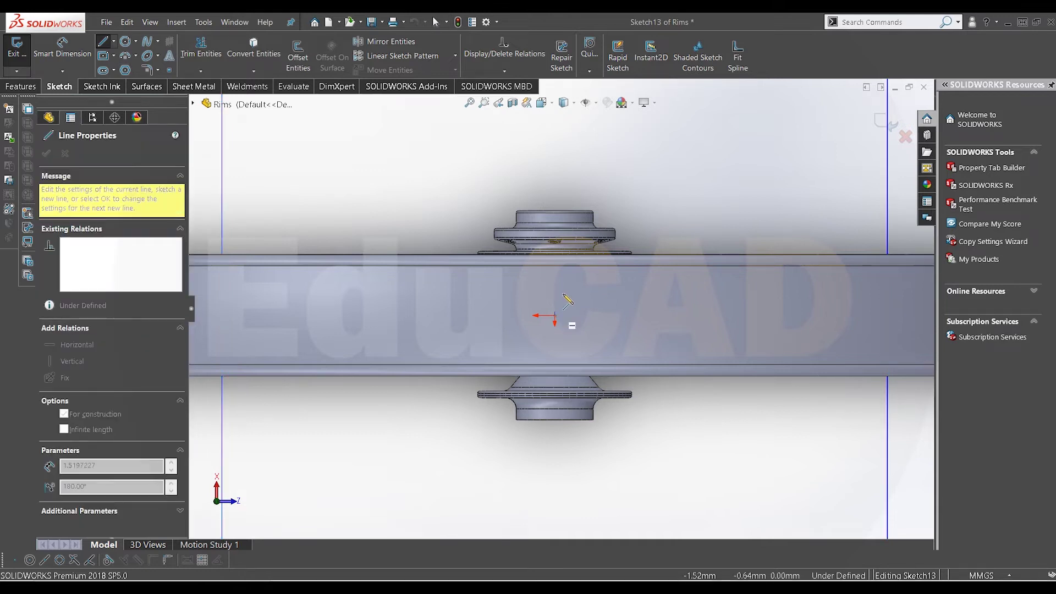
{"action": "scroll", "coordinate": [553, 297], "scroll_direction": "down", "scroll_amount": 2}
{"action": "left_click", "coordinate": [553, 295]}
{"action": "right_click", "coordinate": [575, 294]}
{"action": "left_click", "coordinate": [590, 302]}
Step: Dimension the short vertical centerline at 7.5 mm
{"action": "scroll", "coordinate": [592, 302], "scroll_direction": "down", "scroll_amount": 1}
{"action": "left_click", "coordinate": [62, 46]}
{"action": "left_click", "coordinate": [544, 310]}
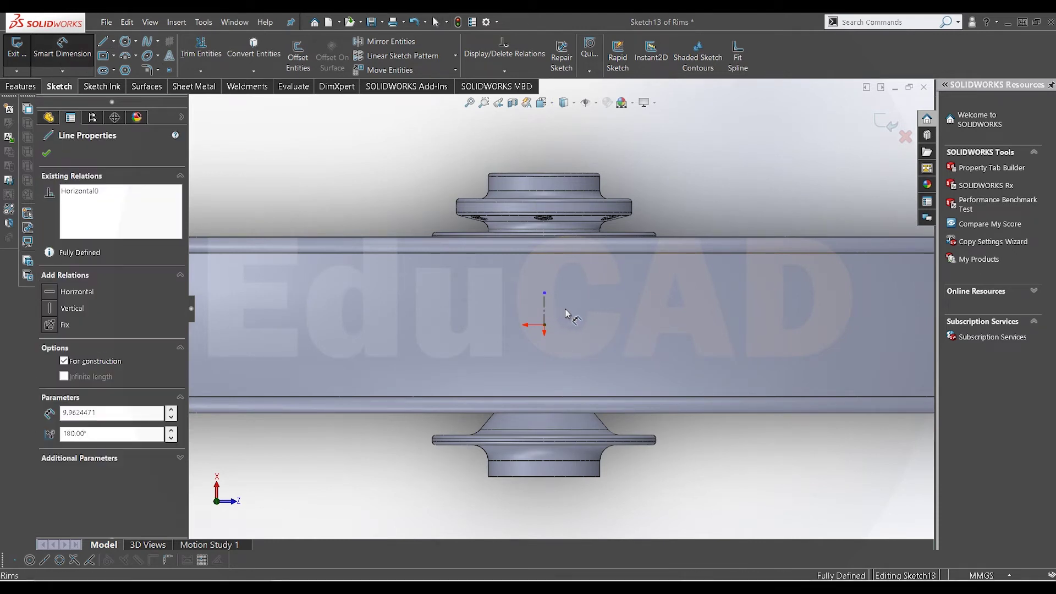
{"action": "left_click", "coordinate": [567, 313]}
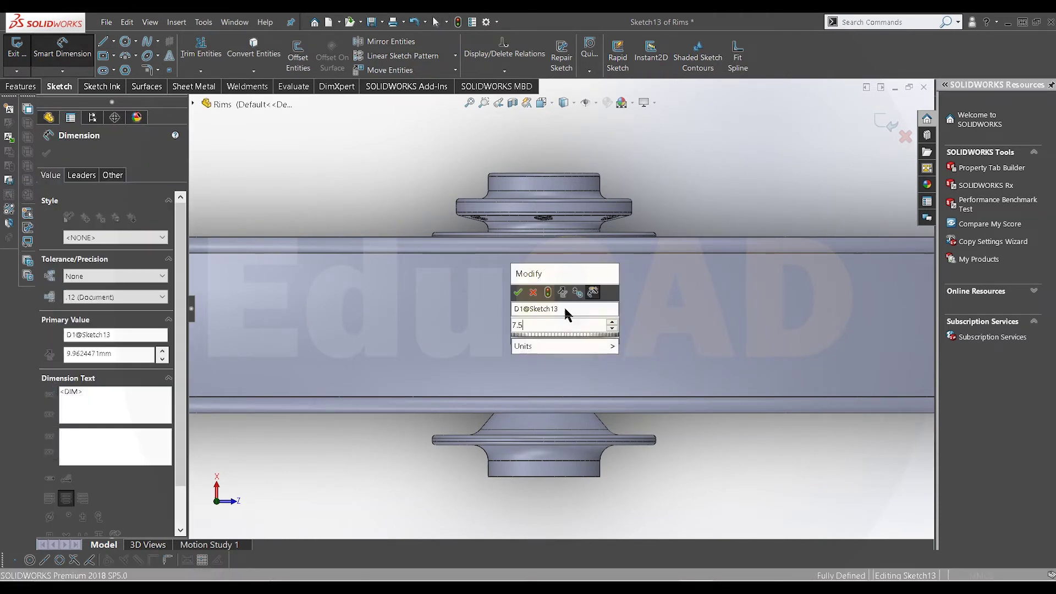
{"action": "key", "text": "Return"}
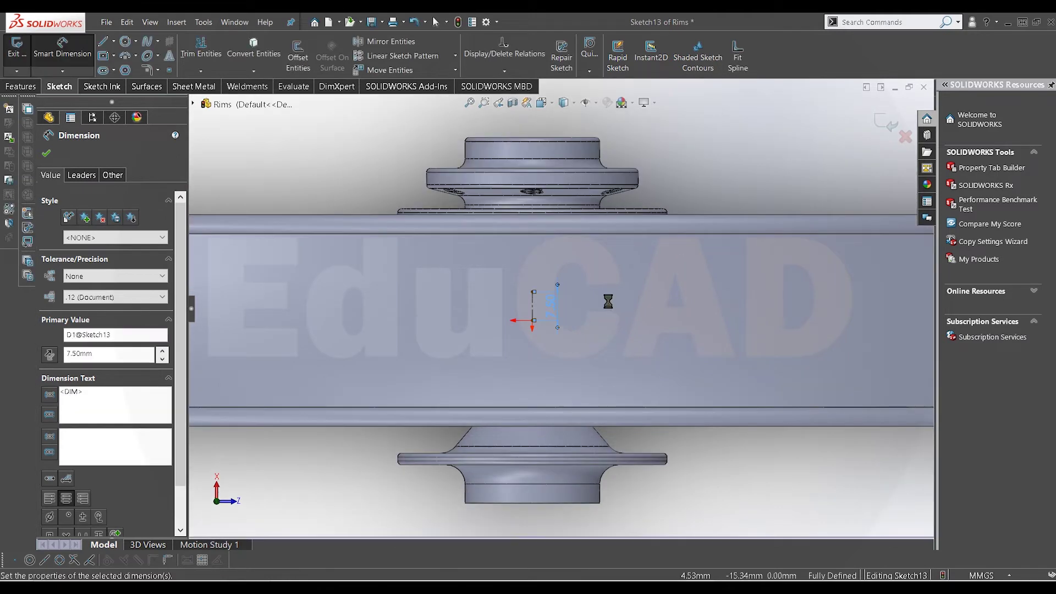
{"action": "scroll", "coordinate": [609, 302], "scroll_direction": "down", "scroll_amount": 2}
{"action": "right_click", "coordinate": [609, 303]}
{"action": "left_click", "coordinate": [644, 339]}
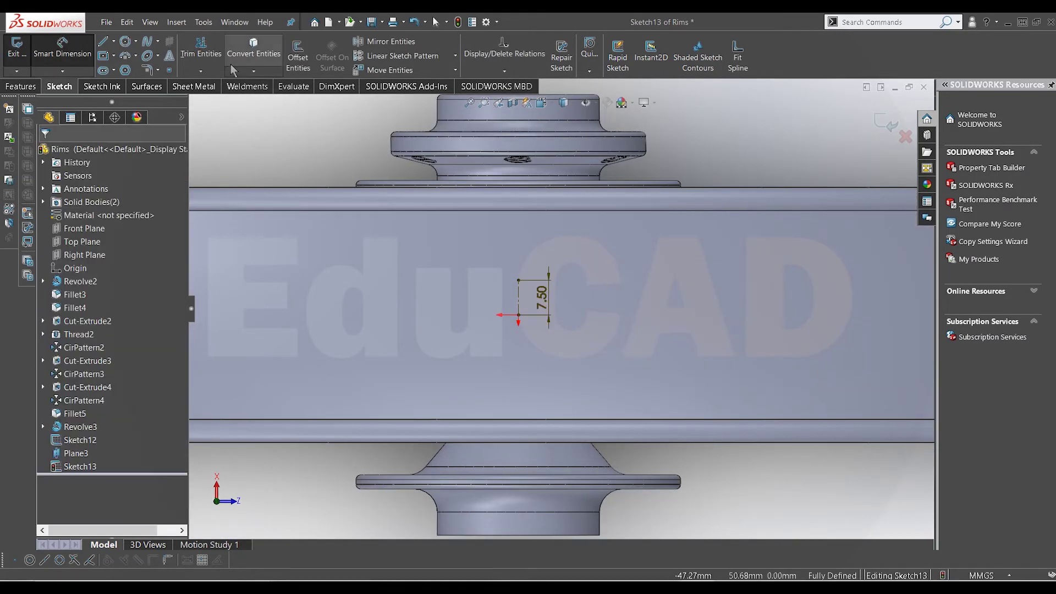
Step: Draw a circle 3 mm in diameter centered on the upper endpoint of the short centerline
{"action": "left_click", "coordinate": [126, 41]}
{"action": "left_click", "coordinate": [518, 280]}
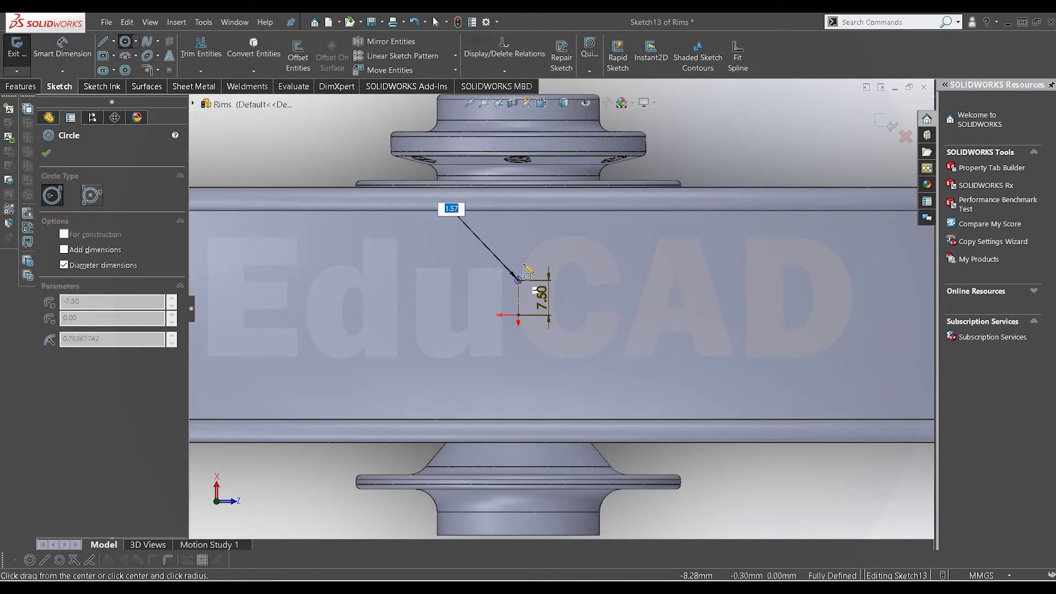
{"action": "type", "text": "39"}
{"action": "key", "text": "Return"}
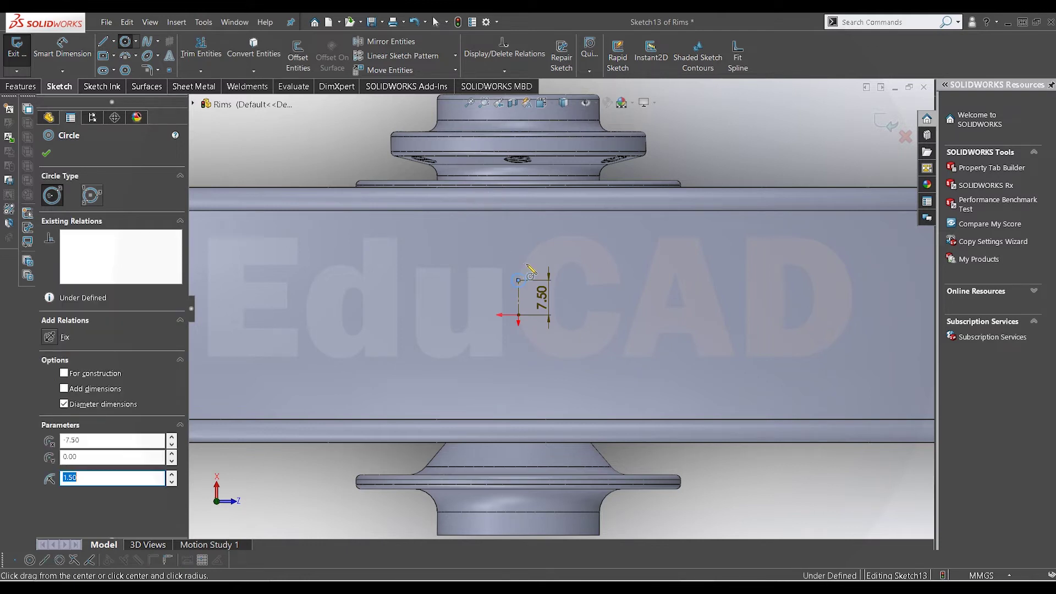
{"action": "right_click", "coordinate": [796, 135]}
{"action": "left_click", "coordinate": [804, 137]}
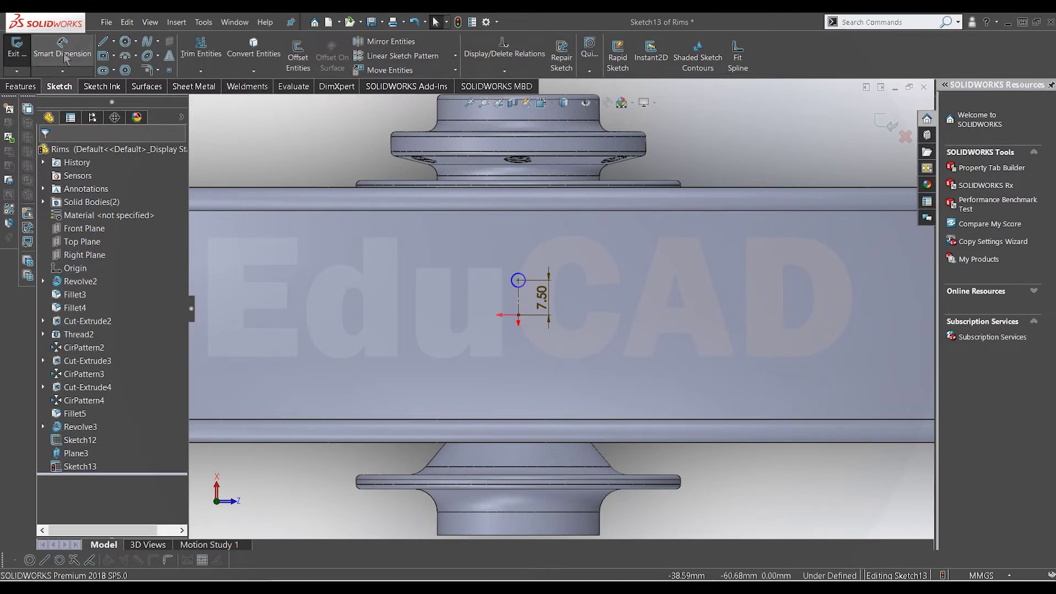
Step: Add a 3 mm diameter dimension to the circle
{"action": "left_click", "coordinate": [512, 283]}
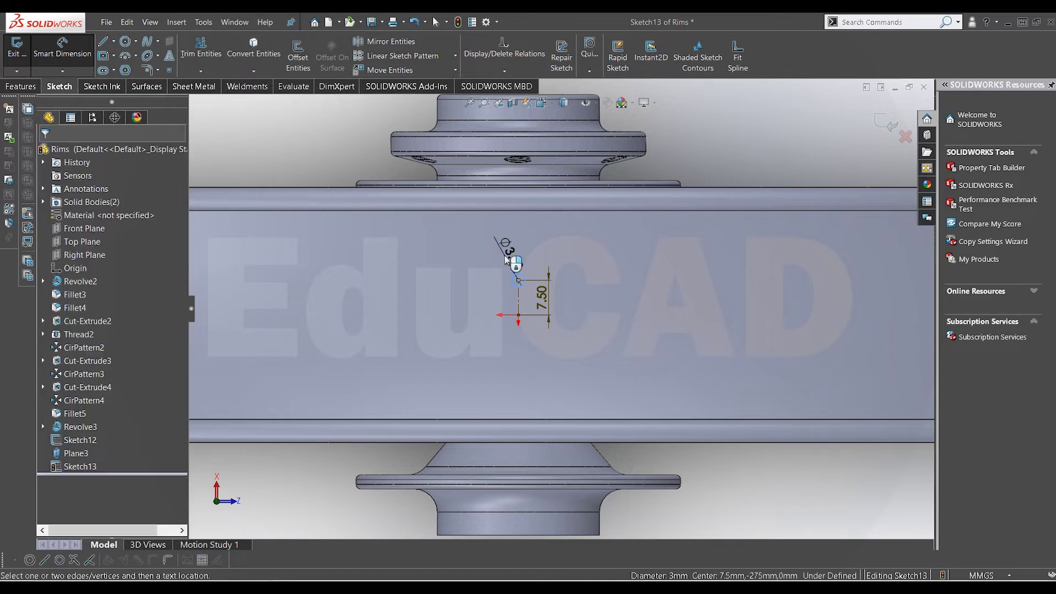
{"action": "left_click", "coordinate": [506, 257]}
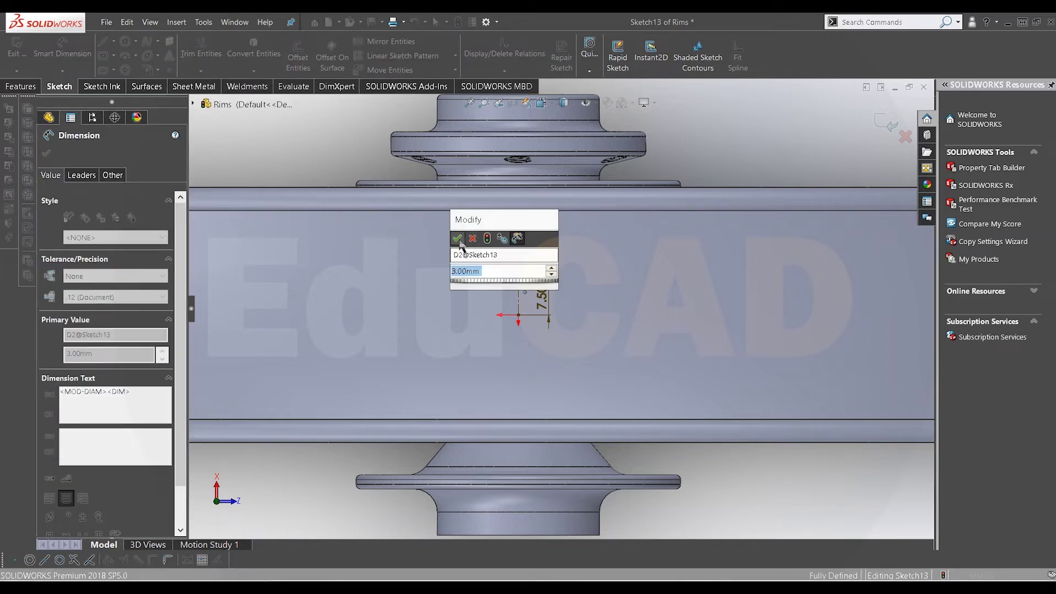
{"action": "left_click", "coordinate": [458, 240]}
{"action": "scroll", "coordinate": [461, 243], "scroll_direction": "up", "scroll_amount": 2}
{"action": "scroll", "coordinate": [631, 188], "scroll_direction": "up", "scroll_amount": 1}
{"action": "right_click", "coordinate": [631, 188]}
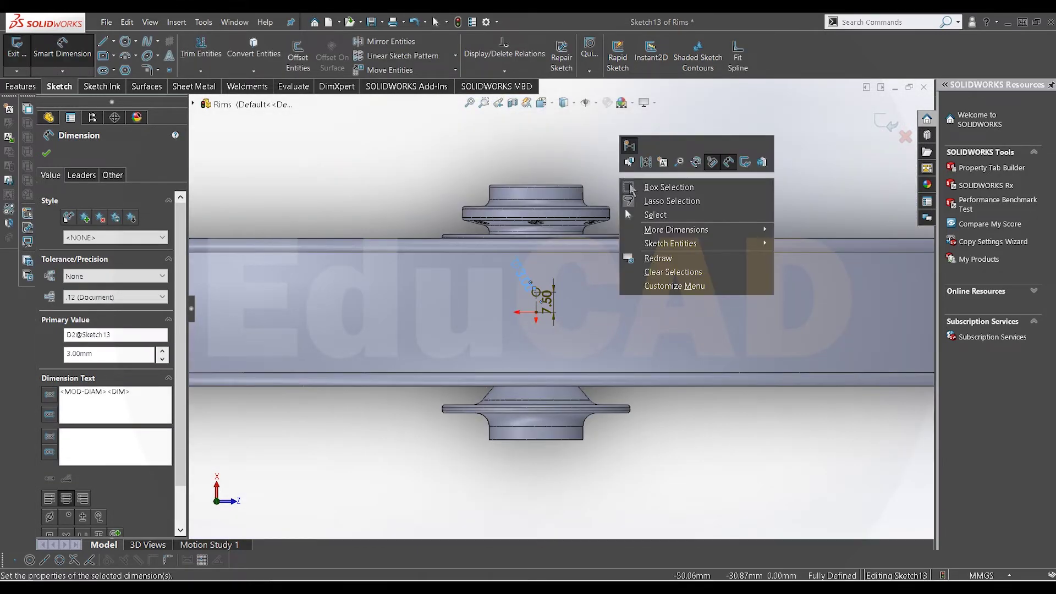
{"action": "left_click", "coordinate": [655, 215]}
Step: Cut-extrude the 3 mm circle through the rim, blind 10 mm in both directions
{"action": "middle_click_drag", "start_coordinate": [544, 341], "coordinate": [581, 255]}
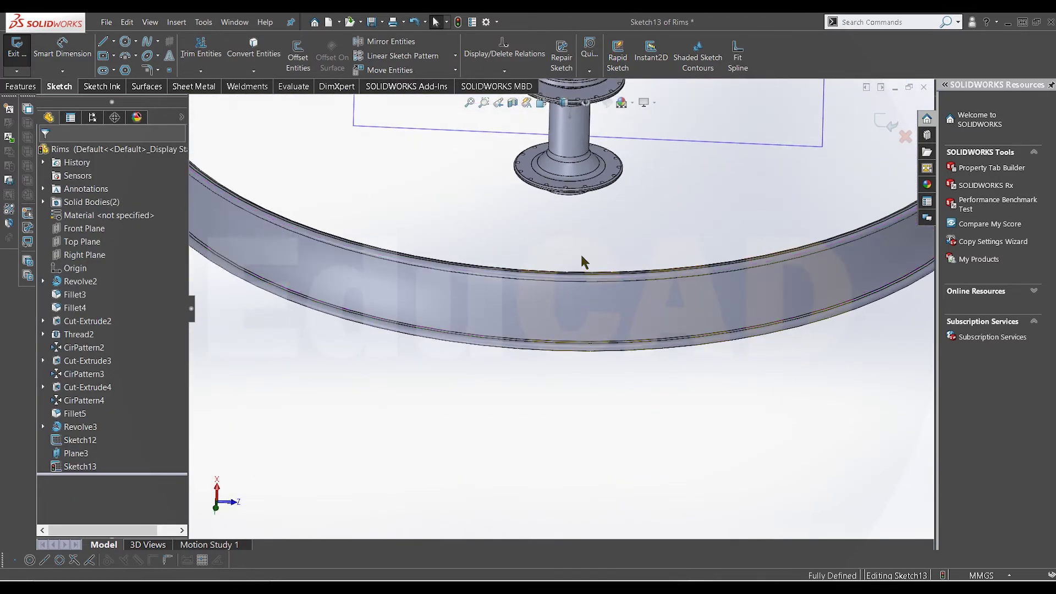
{"action": "scroll", "coordinate": [580, 245], "scroll_direction": "up", "scroll_amount": 3}
{"action": "scroll", "coordinate": [572, 149], "scroll_direction": "down", "scroll_amount": 9}
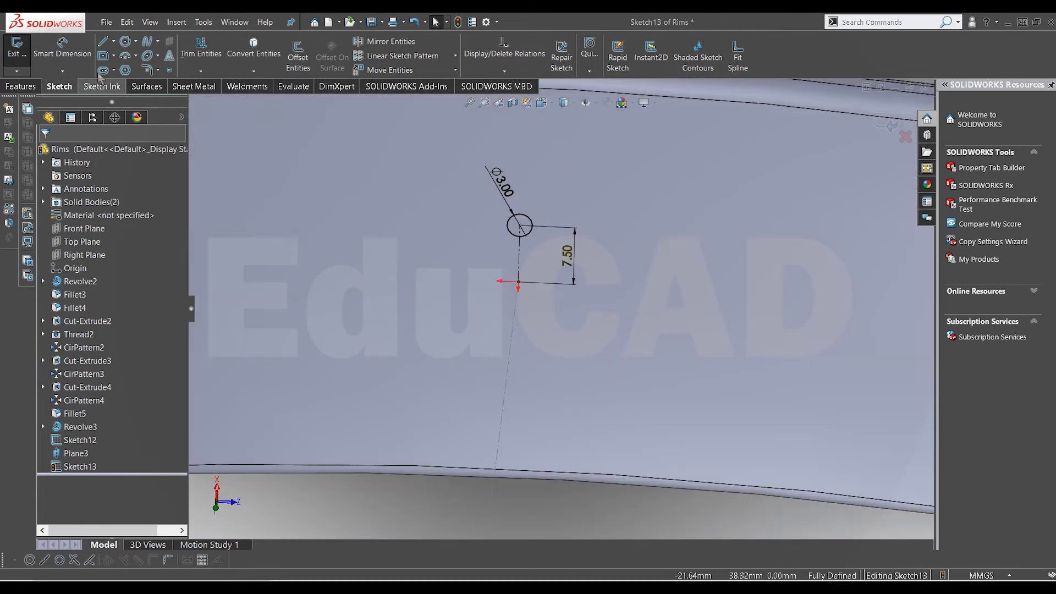
{"action": "left_click", "coordinate": [20, 86]}
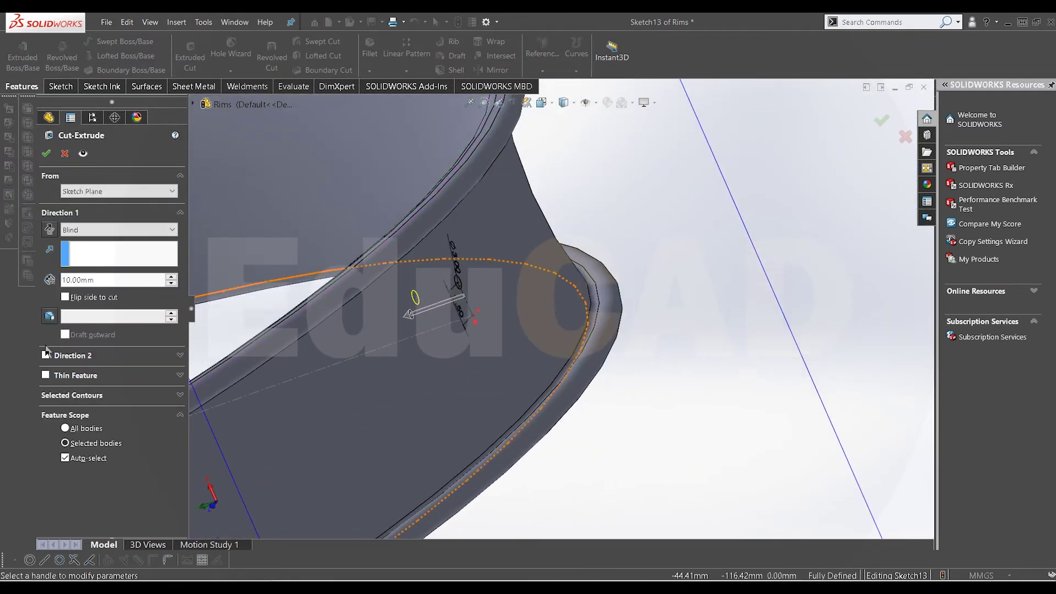
{"action": "left_click", "coordinate": [45, 356]}
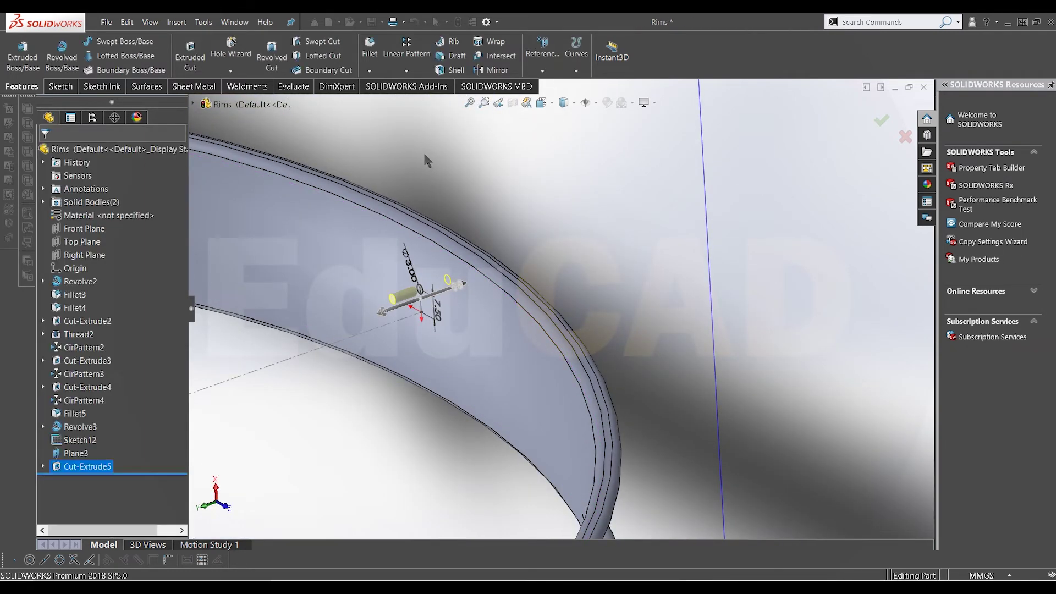
Step: Circular-pattern the spoke hole cut around the rim's circular edge with 8 instances over 360°
{"action": "middle_click_drag", "start_coordinate": [430, 283], "coordinate": [504, 253]}
{"action": "key", "text": "f"}
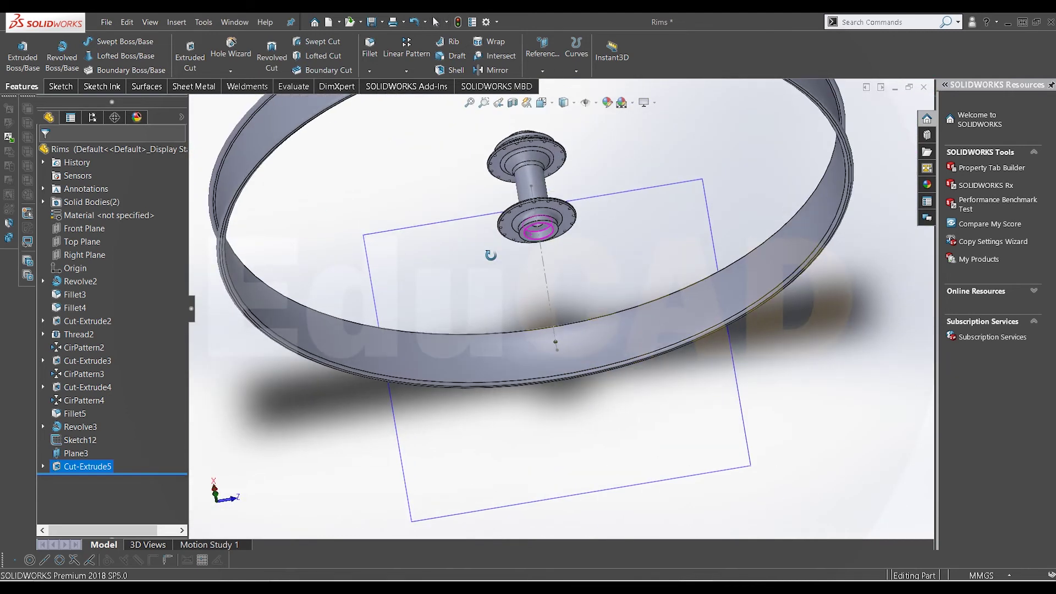
{"action": "left_click", "coordinate": [424, 71]}
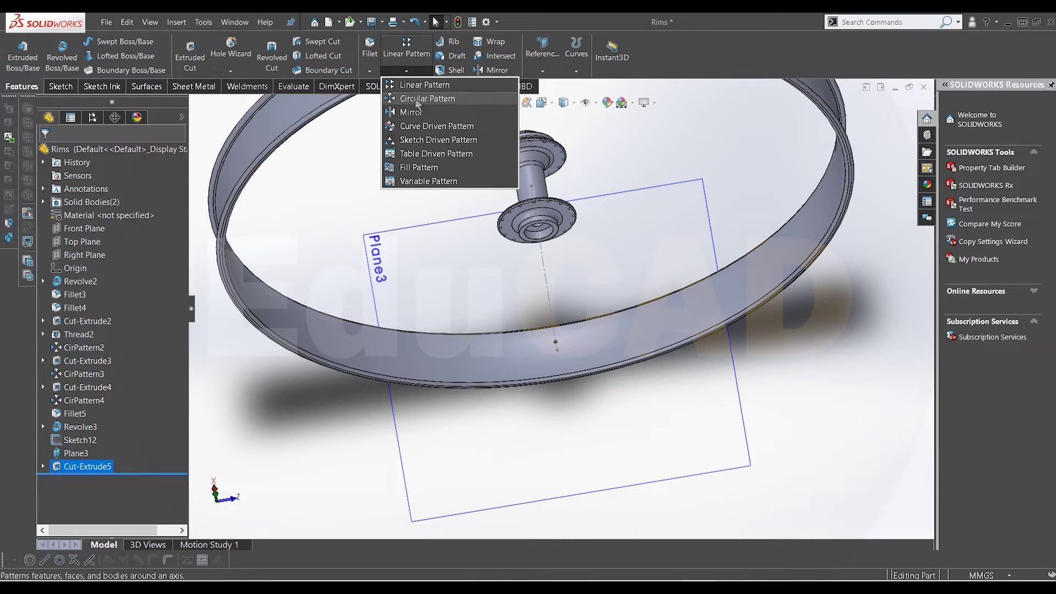
{"action": "left_click", "coordinate": [423, 98]}
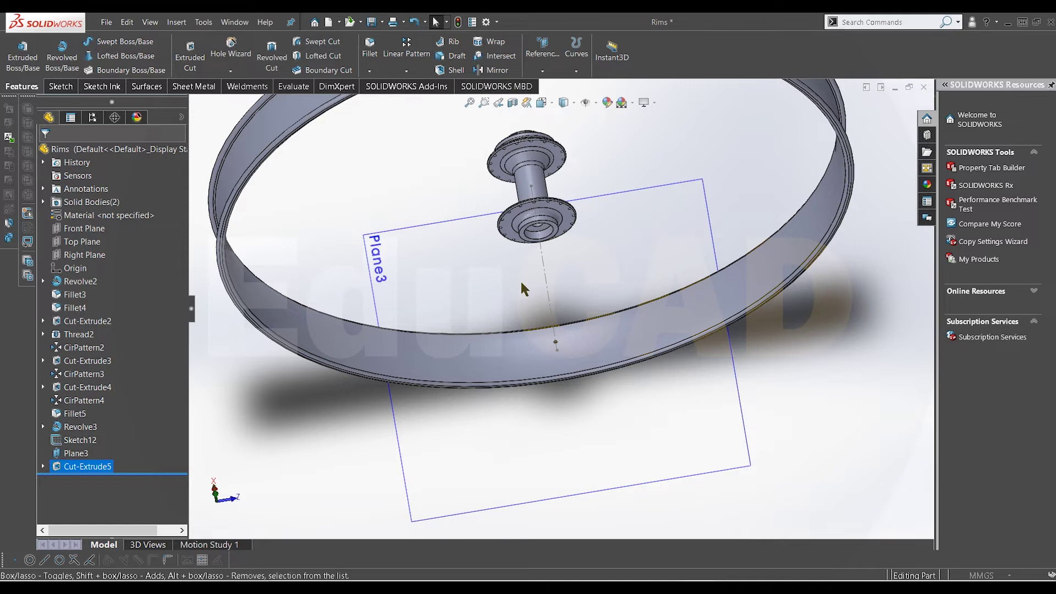
{"action": "scroll", "coordinate": [548, 330], "scroll_direction": "down", "scroll_amount": 3}
{"action": "scroll", "coordinate": [549, 328], "scroll_direction": "down", "scroll_amount": 3}
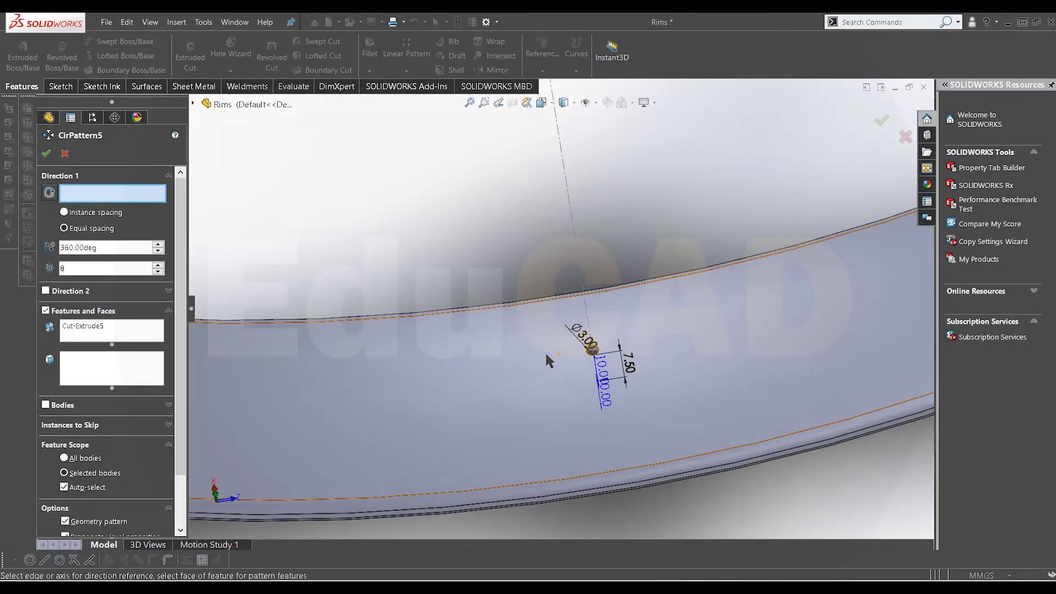
{"action": "left_click", "coordinate": [525, 305]}
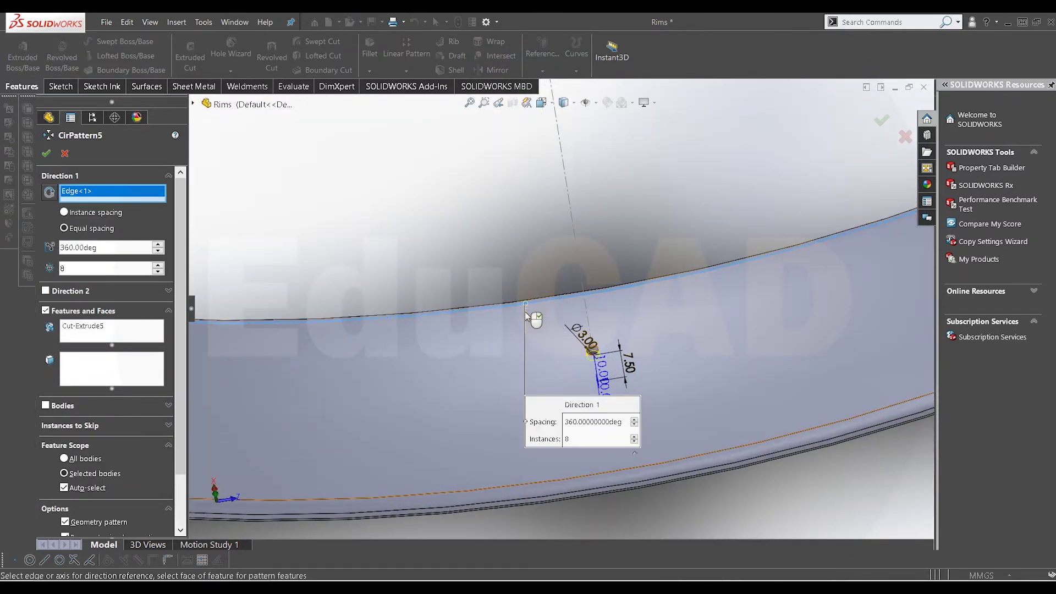
{"action": "scroll", "coordinate": [526, 341], "scroll_direction": "up", "scroll_amount": 8}
{"action": "middle_click_drag", "start_coordinate": [521, 348], "coordinate": [492, 303]}
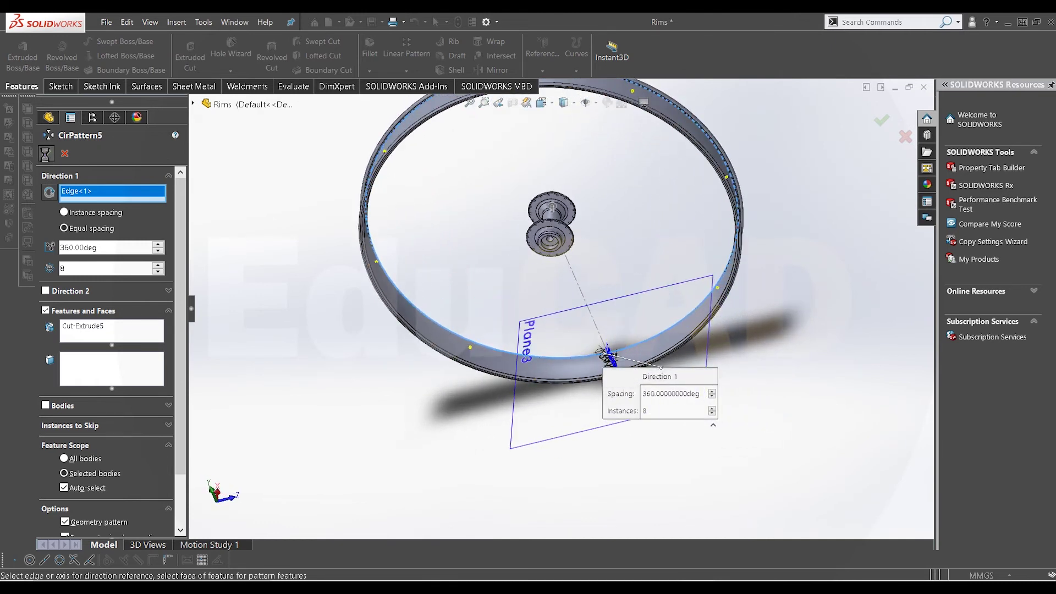
{"action": "key", "text": "Return"}
{"action": "middle_click_drag", "start_coordinate": [517, 325], "coordinate": [541, 409]}
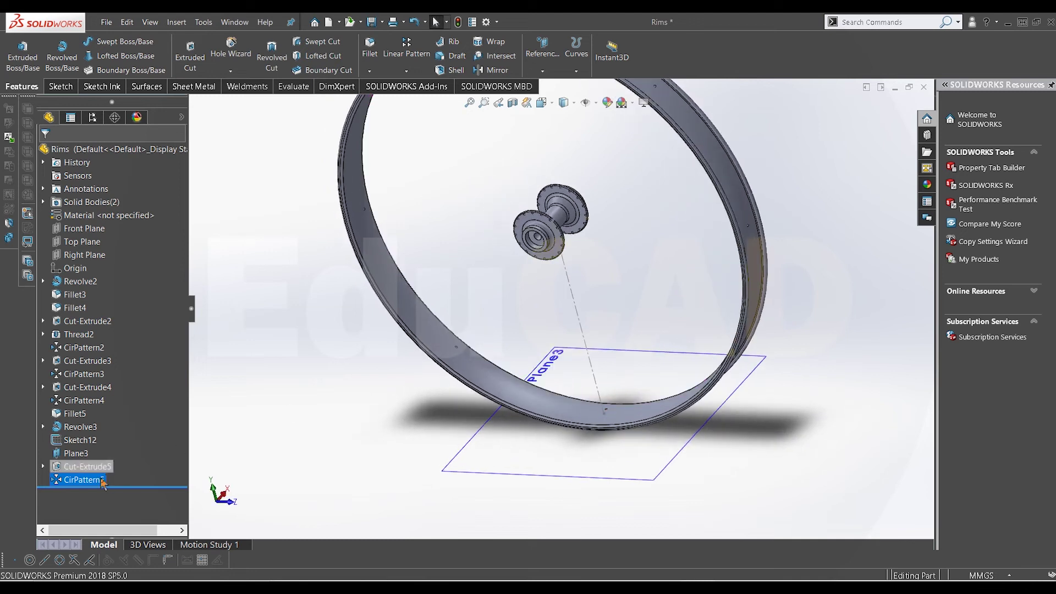
Step: Set the circular pattern of the rim's spoke holes to 16 instances
{"action": "right_click", "coordinate": [103, 480]}
{"action": "left_click", "coordinate": [105, 349]}
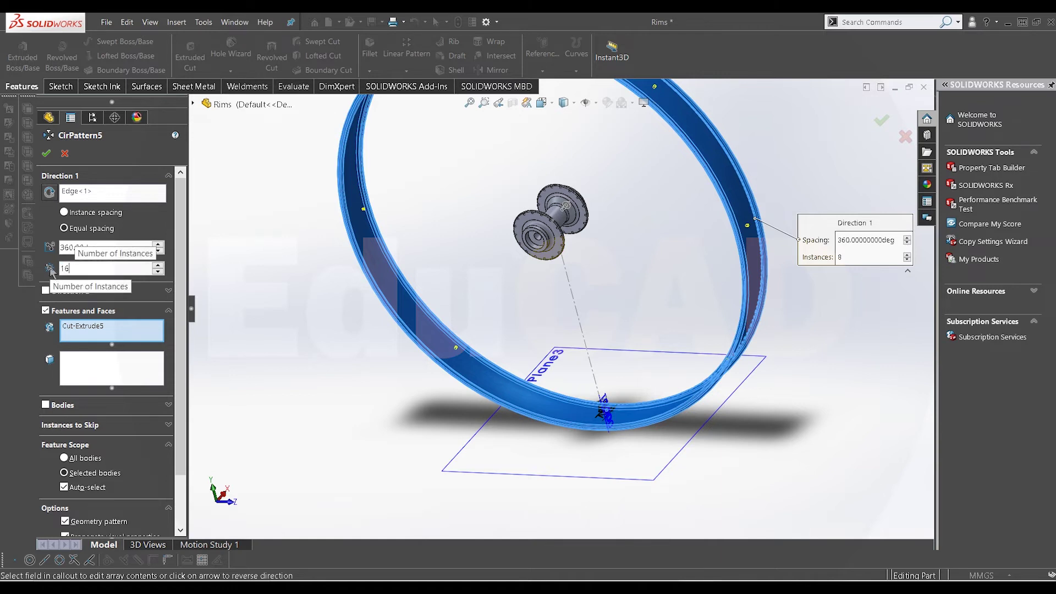
{"action": "type", "text": "16"}
{"action": "key", "text": "Return"}
{"action": "left_click", "coordinate": [47, 154]}
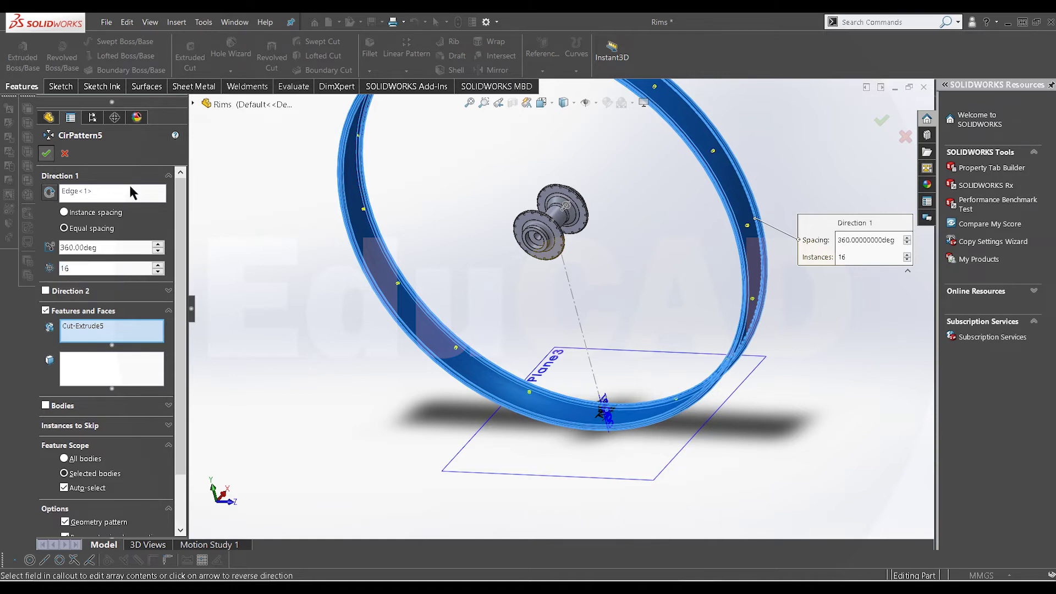
Step: Reopen Sketch12 and draw a centerline about 250 mm long from the wheel center diagonally down toward the rim, beside the vertical centerline
{"action": "middle_click_drag", "start_coordinate": [463, 299], "coordinate": [515, 291]}
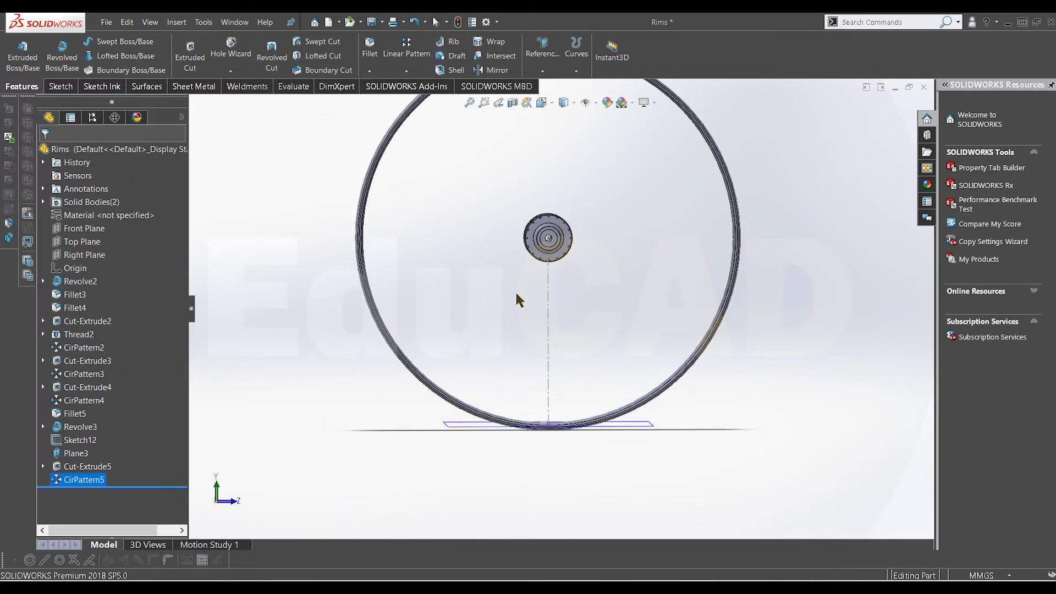
{"action": "left_click", "coordinate": [66, 444]}
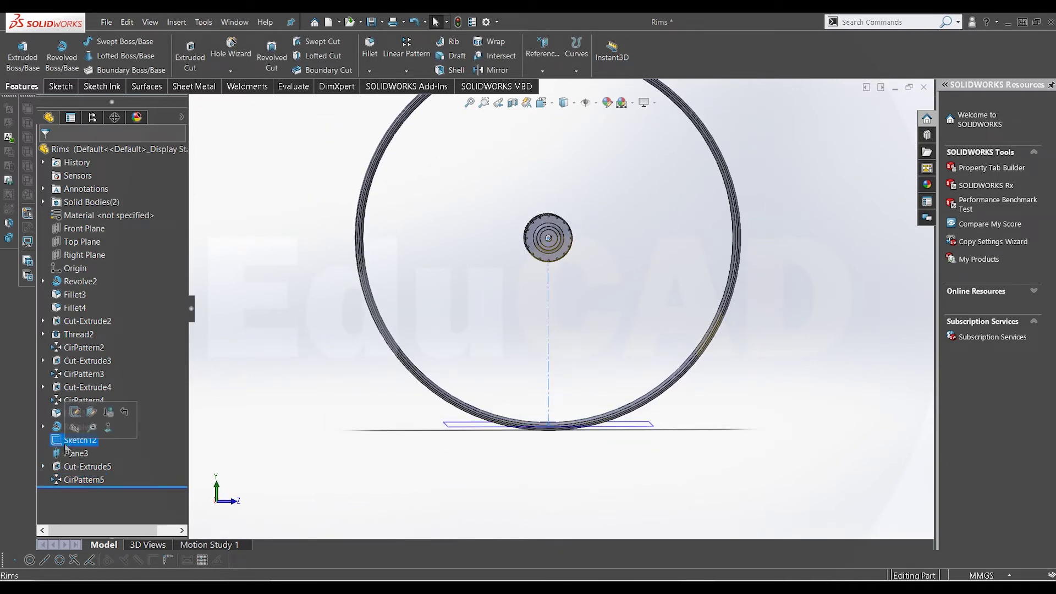
{"action": "left_click", "coordinate": [74, 412]}
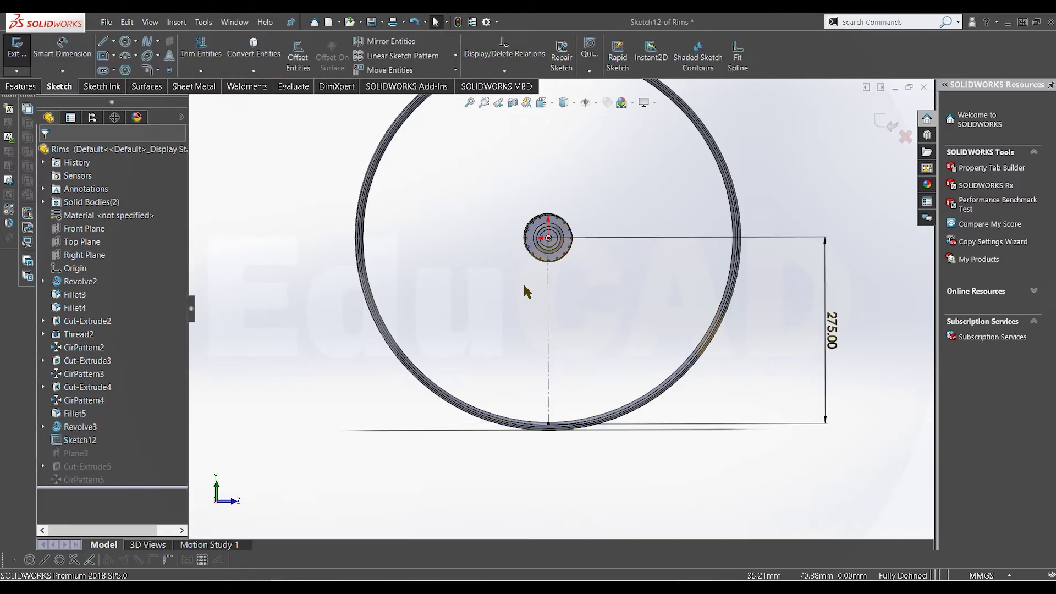
{"action": "key", "text": "ctrl+8"}
{"action": "key", "text": "ctrl+8"}
{"action": "scroll", "coordinate": [500, 417], "scroll_direction": "down", "scroll_amount": 4}
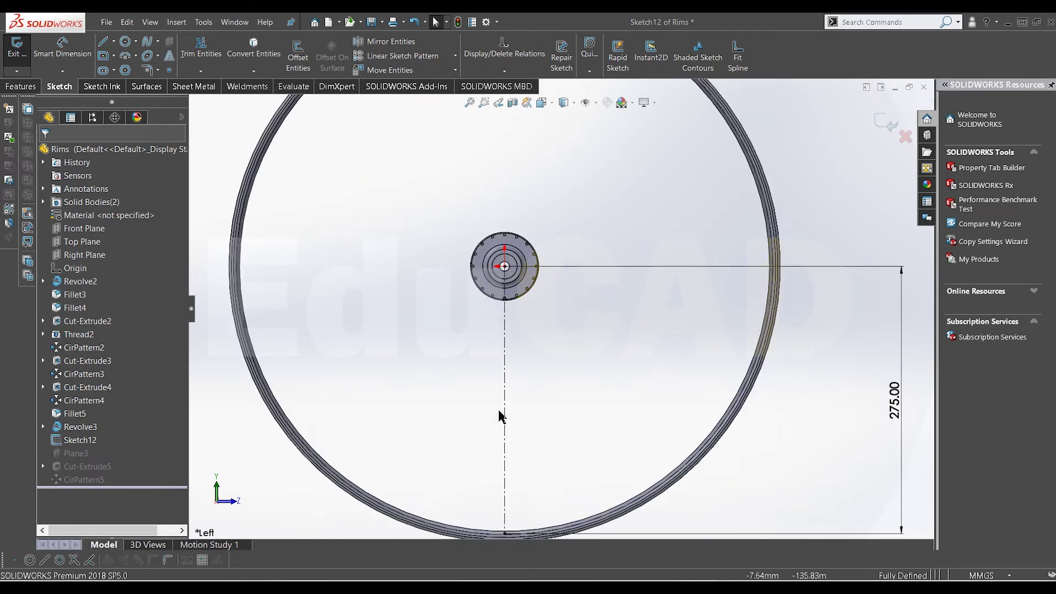
{"action": "left_click", "coordinate": [114, 42]}
{"action": "left_click", "coordinate": [132, 64]}
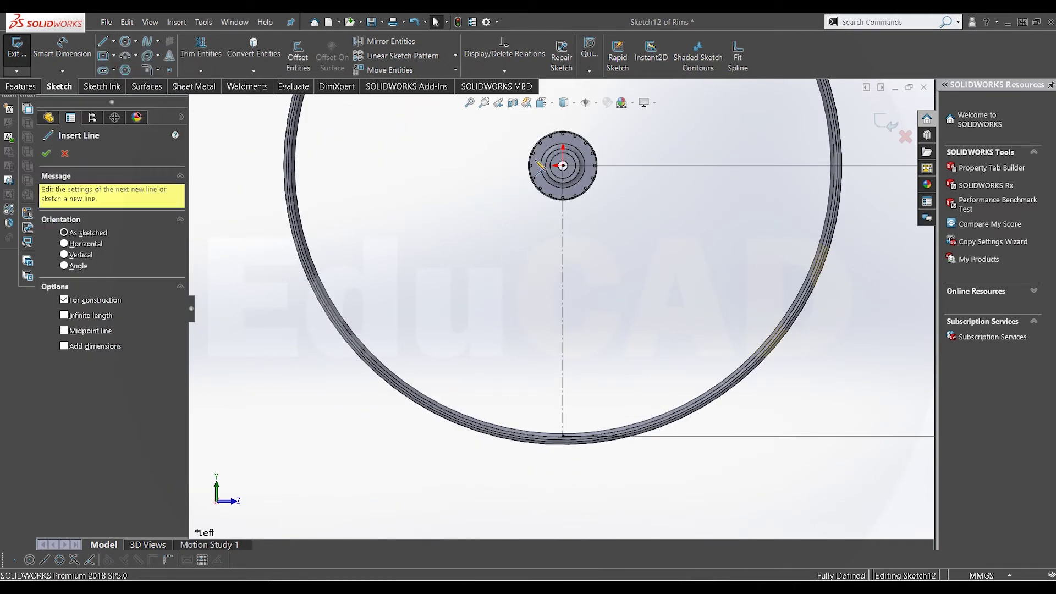
{"action": "left_click", "coordinate": [562, 165]}
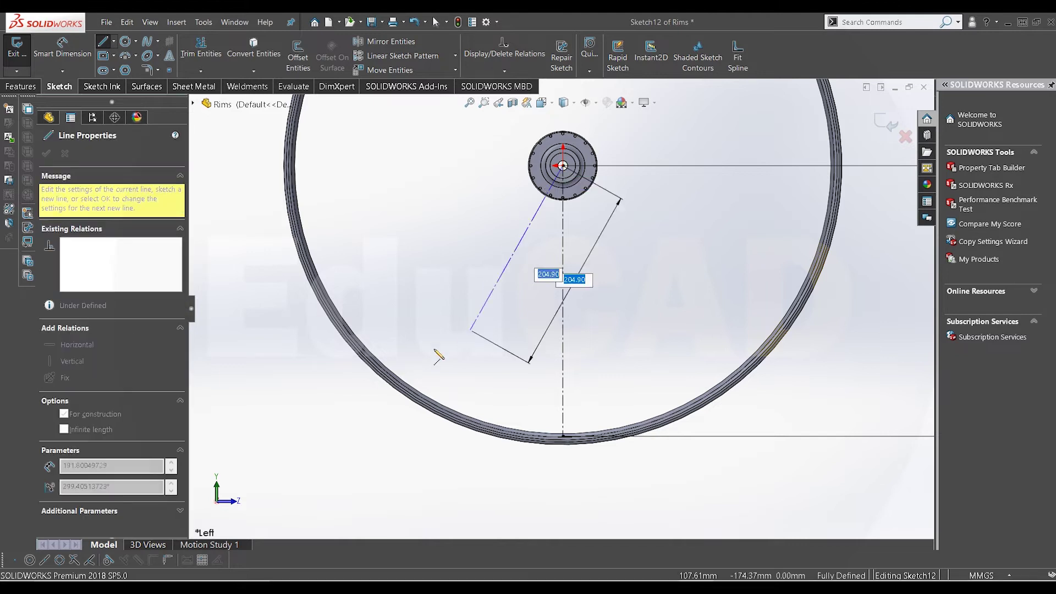
{"action": "left_click", "coordinate": [419, 364]}
{"action": "right_click", "coordinate": [466, 330]}
{"action": "left_click", "coordinate": [474, 335]}
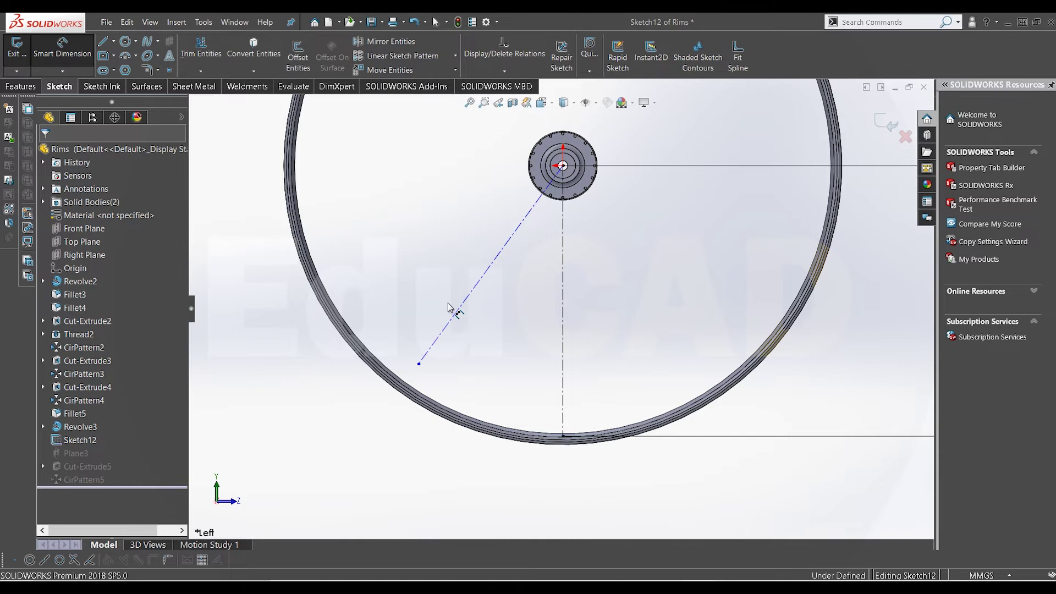
Step: Dimension the diagonal centerline's length at 275 mm
{"action": "left_click", "coordinate": [449, 308]}
{"action": "left_click", "coordinate": [431, 284]}
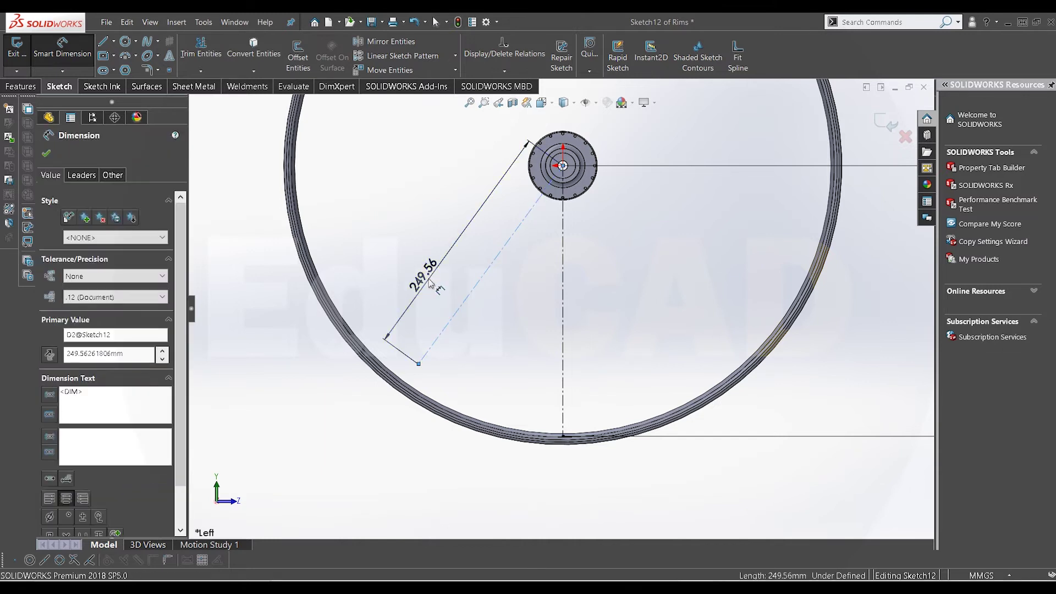
{"action": "key", "text": "Return"}
{"action": "right_click", "coordinate": [634, 278]}
{"action": "left_click", "coordinate": [653, 314]}
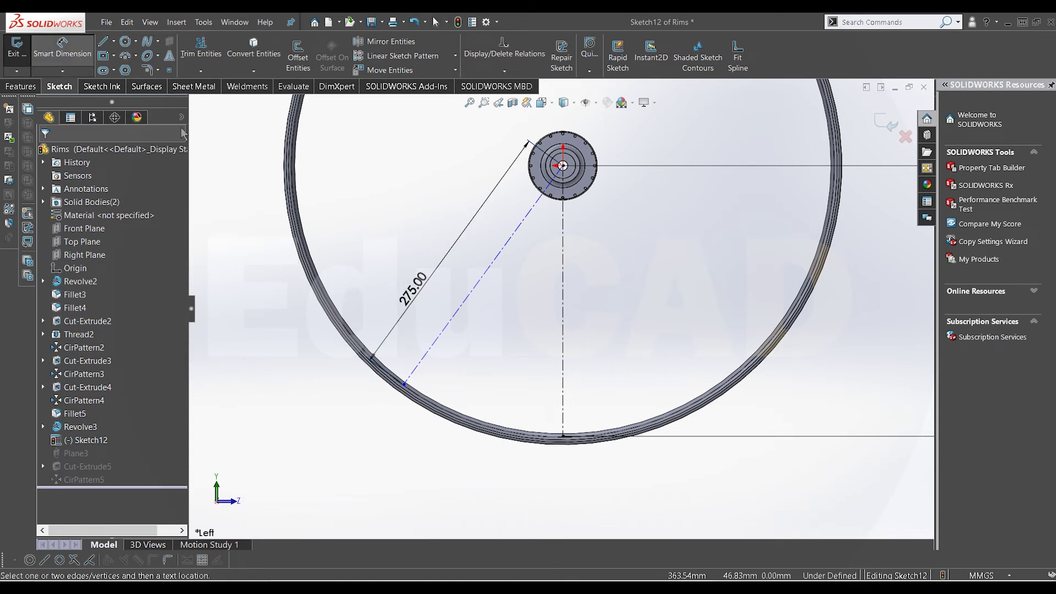
{"action": "left_click", "coordinate": [467, 301]}
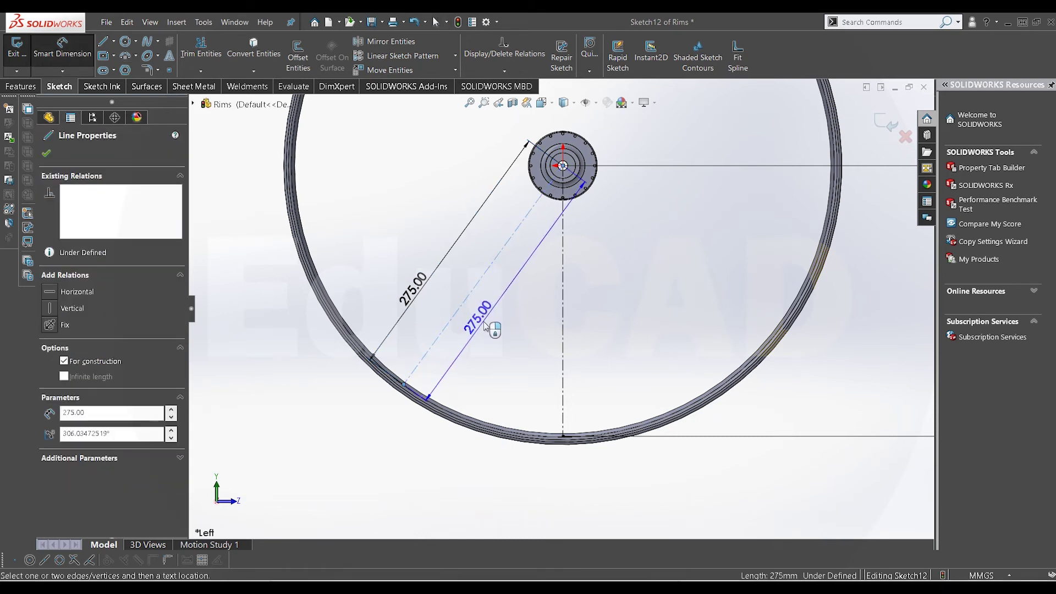
{"action": "left_click", "coordinate": [483, 322]}
{"action": "left_click", "coordinate": [587, 224]}
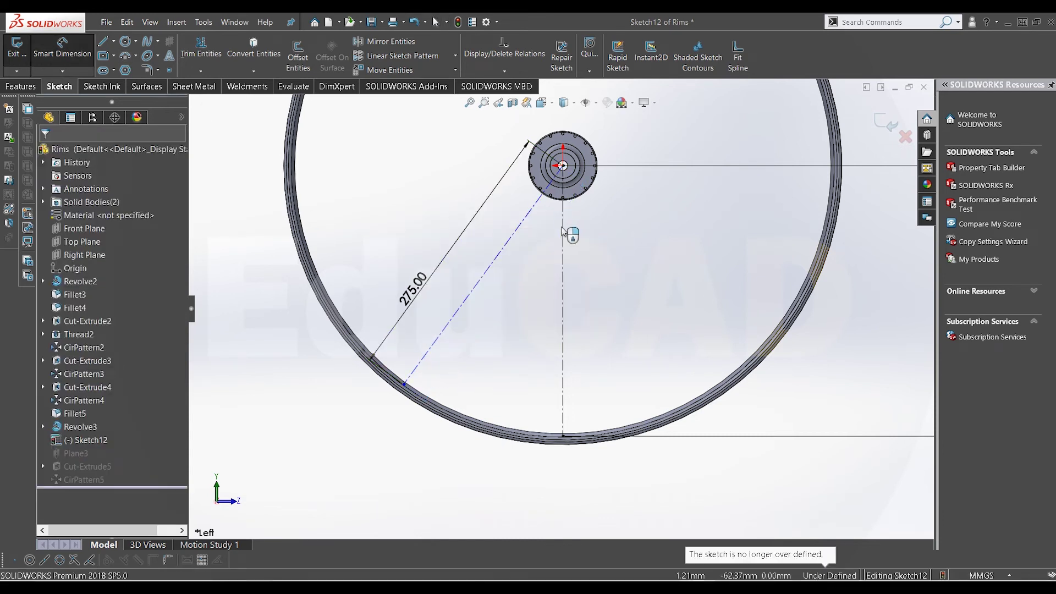
Step: Add a 22.5° angle dimension between the vertical and diagonal centerlines and exit the sketch
{"action": "left_click", "coordinate": [560, 234]}
{"action": "left_click", "coordinate": [525, 227]}
{"action": "left_click", "coordinate": [529, 301]}
{"action": "type", "text": "22.5"}
{"action": "key", "text": "Return"}
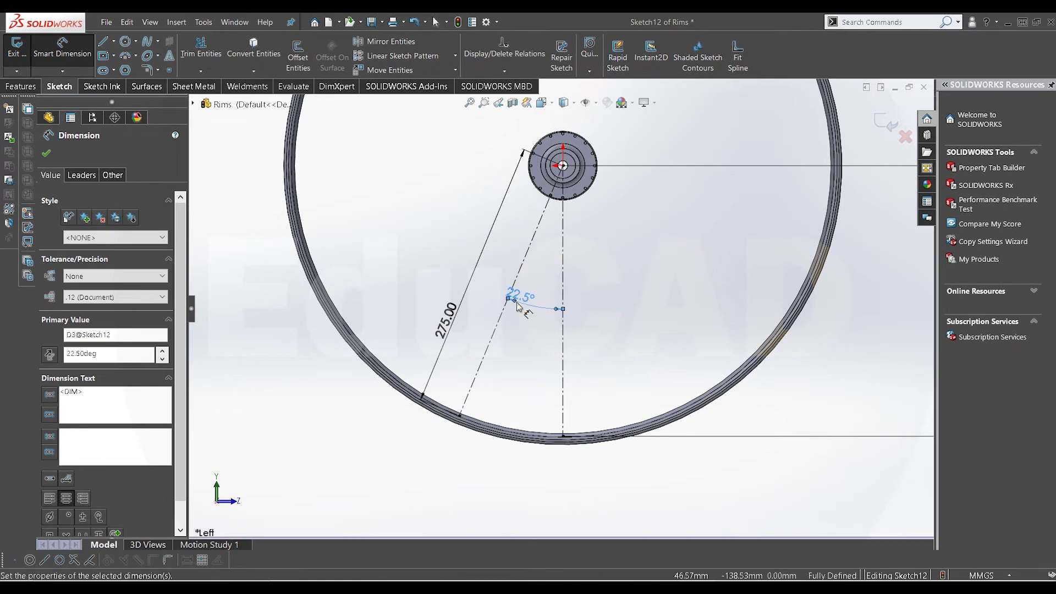
{"action": "right_click", "coordinate": [632, 267]}
{"action": "left_click", "coordinate": [649, 287]}
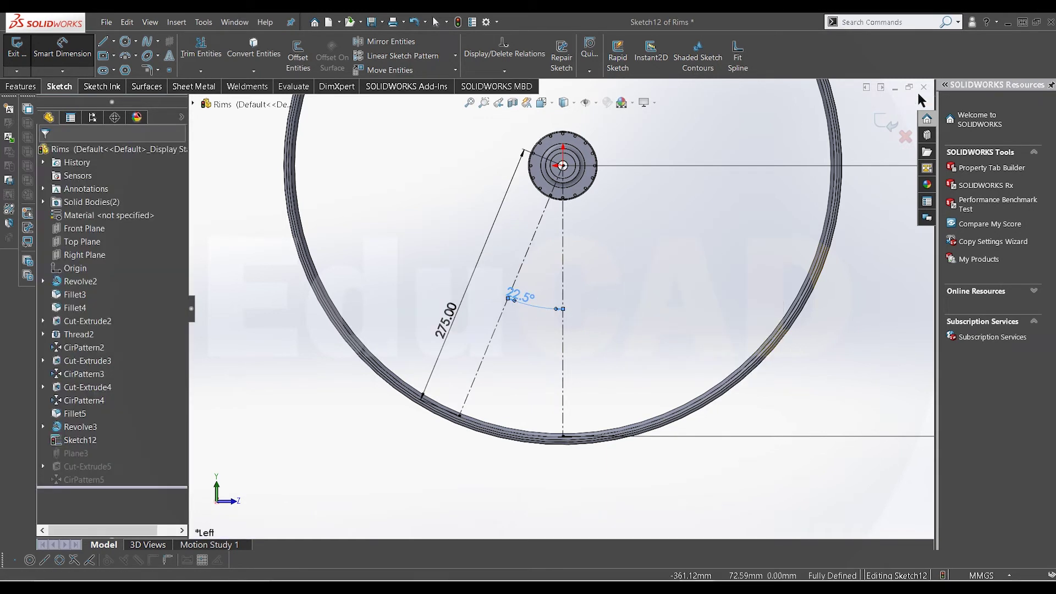
{"action": "key", "text": "Escape"}
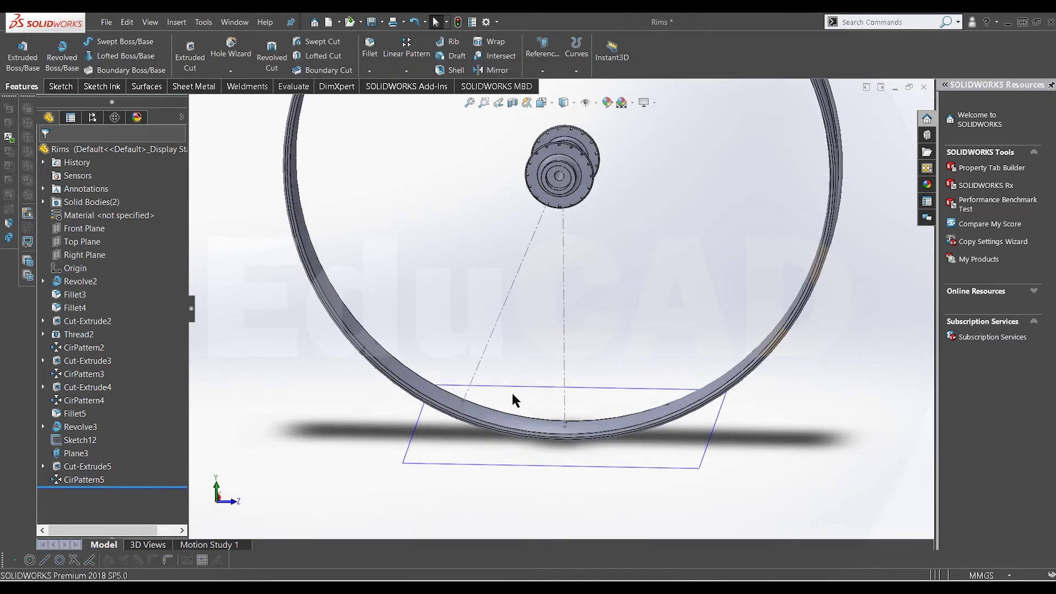
Step: Inspect the spoke holes at the centerline ends and reopen Sketch12 for editing
{"action": "middle_click_drag", "start_coordinate": [488, 388], "coordinate": [490, 410]}
{"action": "scroll", "coordinate": [490, 409], "scroll_direction": "up", "scroll_amount": 5}
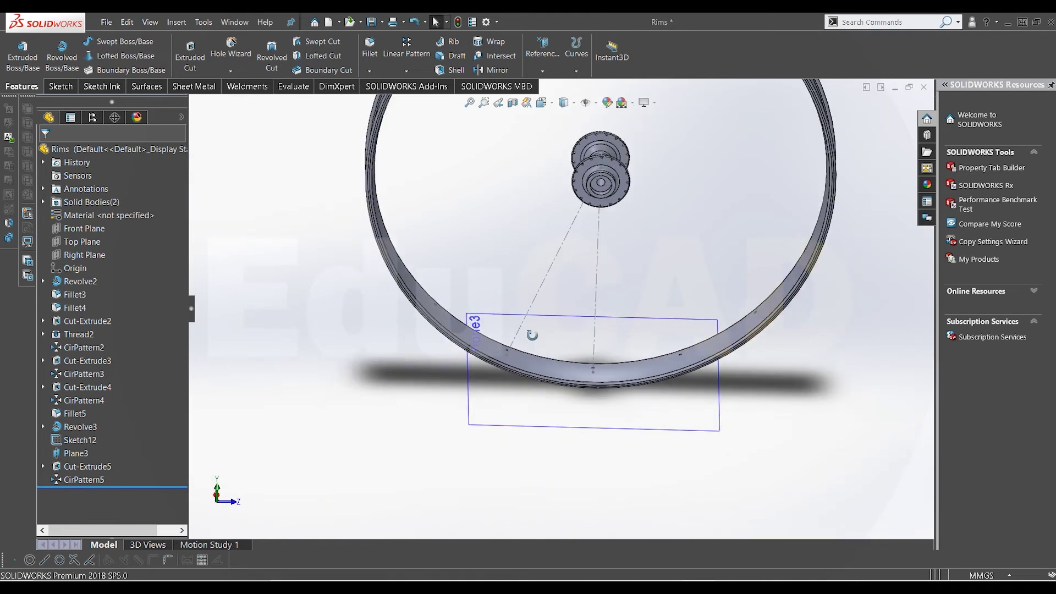
{"action": "middle_click_drag", "start_coordinate": [536, 317], "coordinate": [546, 351]}
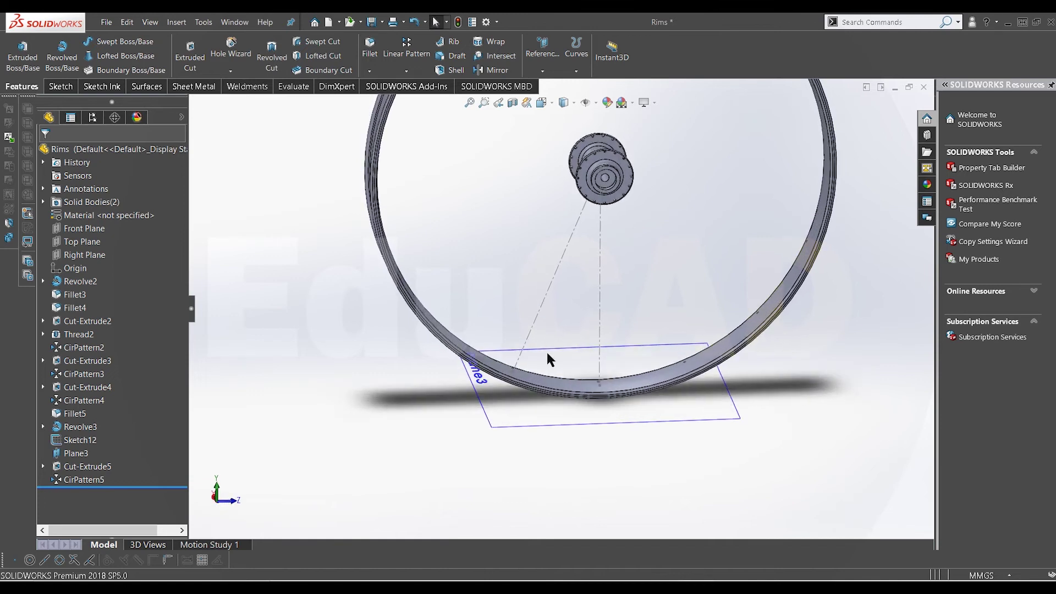
{"action": "scroll", "coordinate": [569, 388], "scroll_direction": "down", "scroll_amount": 3}
{"action": "middle_click_drag", "start_coordinate": [569, 389], "coordinate": [542, 388]}
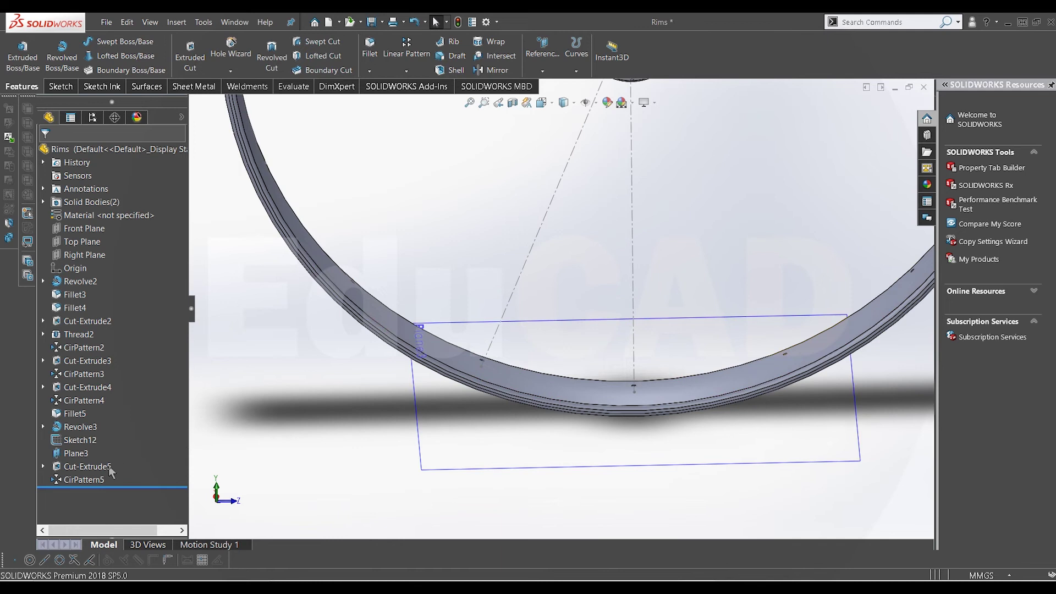
{"action": "right_click", "coordinate": [75, 484]}
{"action": "left_click", "coordinate": [74, 440]}
{"action": "right_click", "coordinate": [74, 440]}
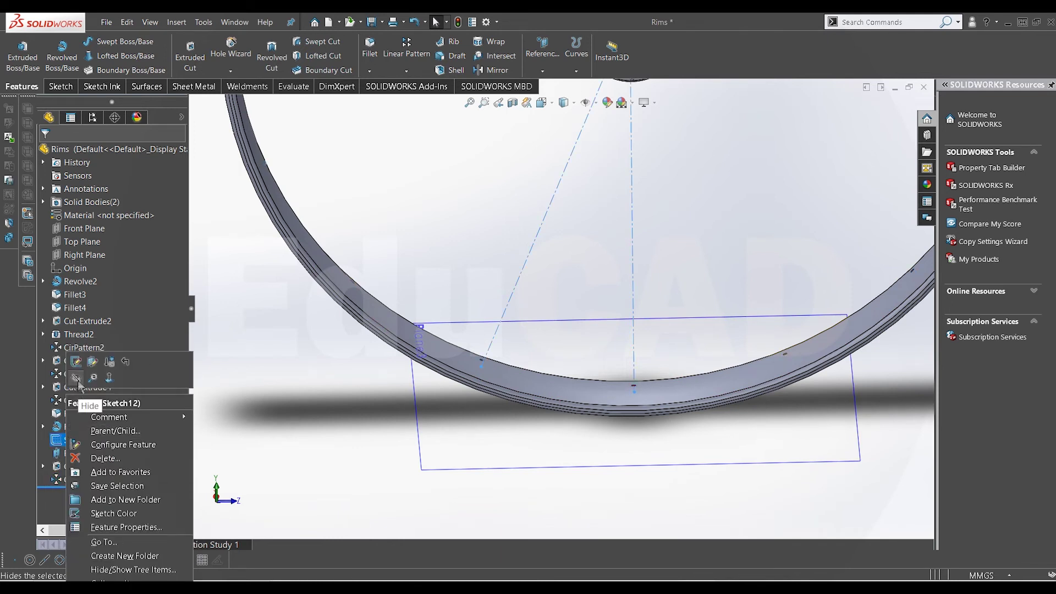
{"action": "left_click", "coordinate": [77, 363]}
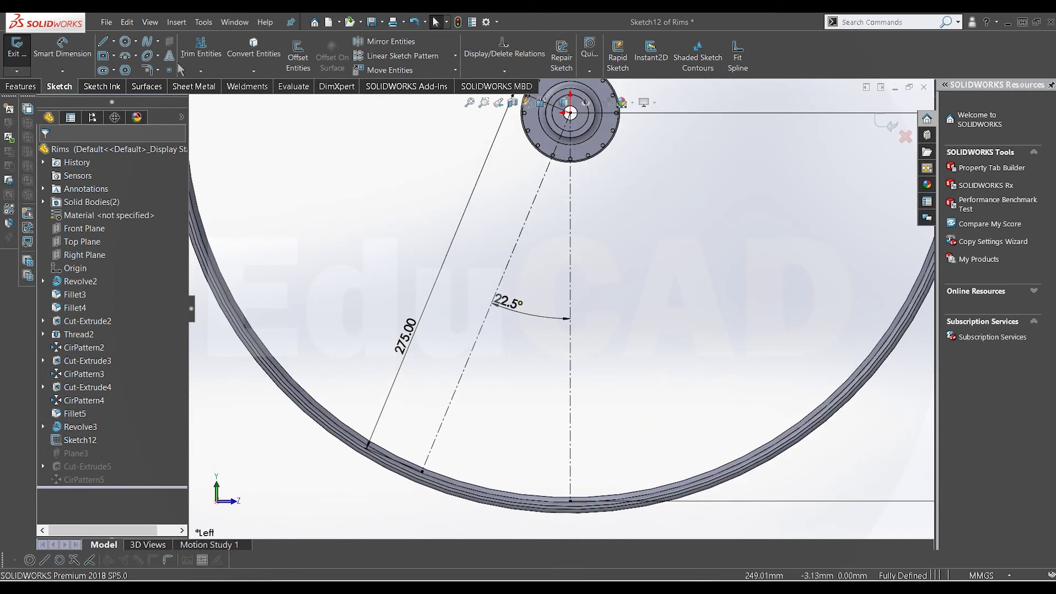
Step: Draw a centerline joining the rim-side endpoints of the diagonal and vertical centerlines
{"action": "left_click", "coordinate": [113, 41]}
{"action": "left_click", "coordinate": [127, 67]}
{"action": "scroll", "coordinate": [434, 504], "scroll_direction": "down", "scroll_amount": 1}
{"action": "left_click", "coordinate": [427, 457]}
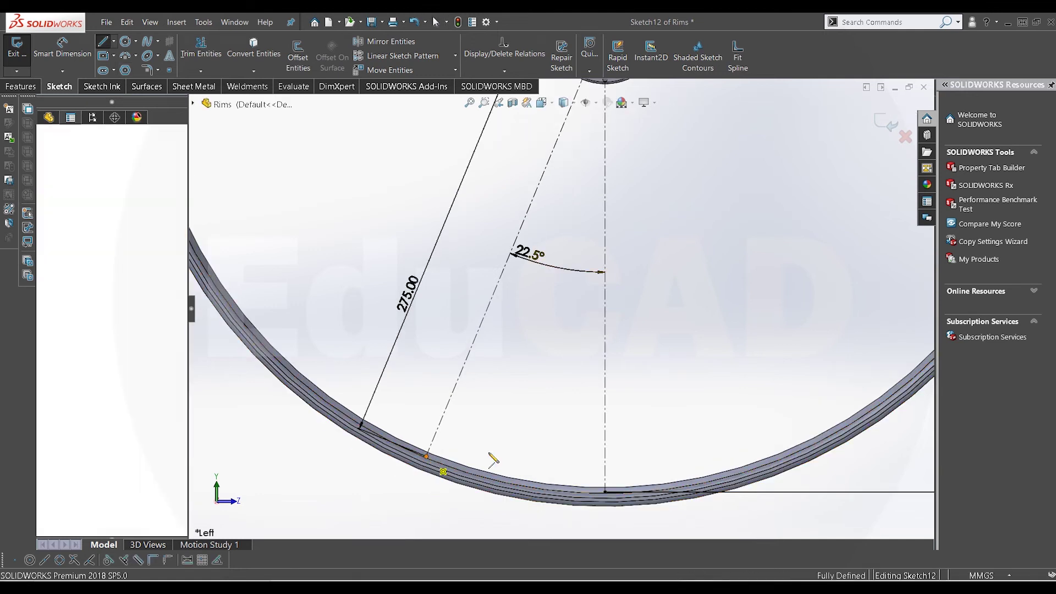
{"action": "left_click", "coordinate": [605, 491]}
{"action": "right_click", "coordinate": [650, 364]}
{"action": "left_click", "coordinate": [653, 366]}
{"action": "scroll", "coordinate": [652, 367], "scroll_direction": "up", "scroll_amount": 1}
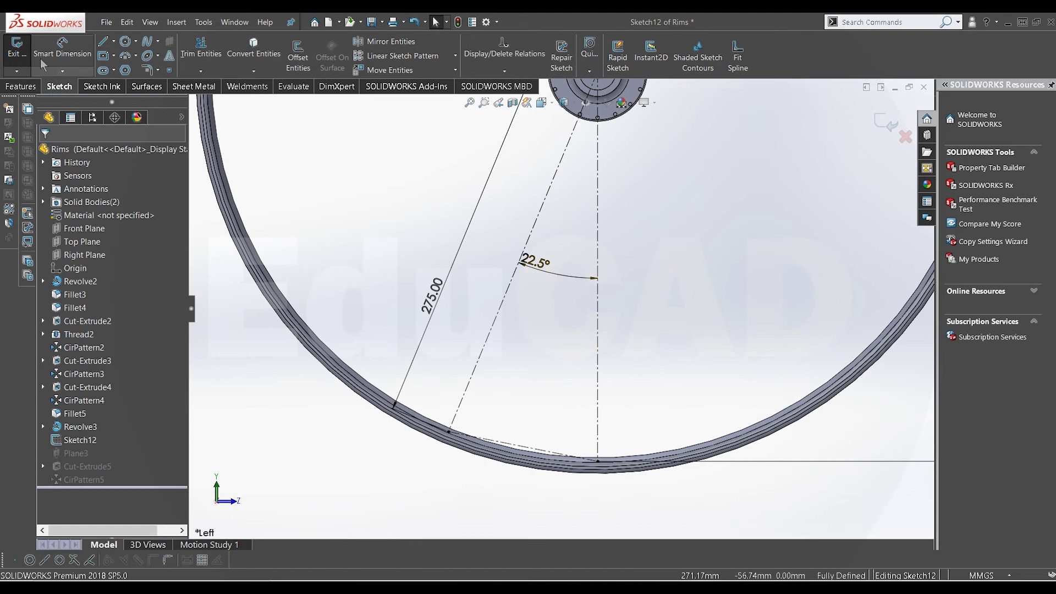
Step: Draw a centerline about 294 mm long from the wheel center across the short joining line to just beyond the rim
{"action": "left_click", "coordinate": [114, 42]}
{"action": "left_click", "coordinate": [138, 65]}
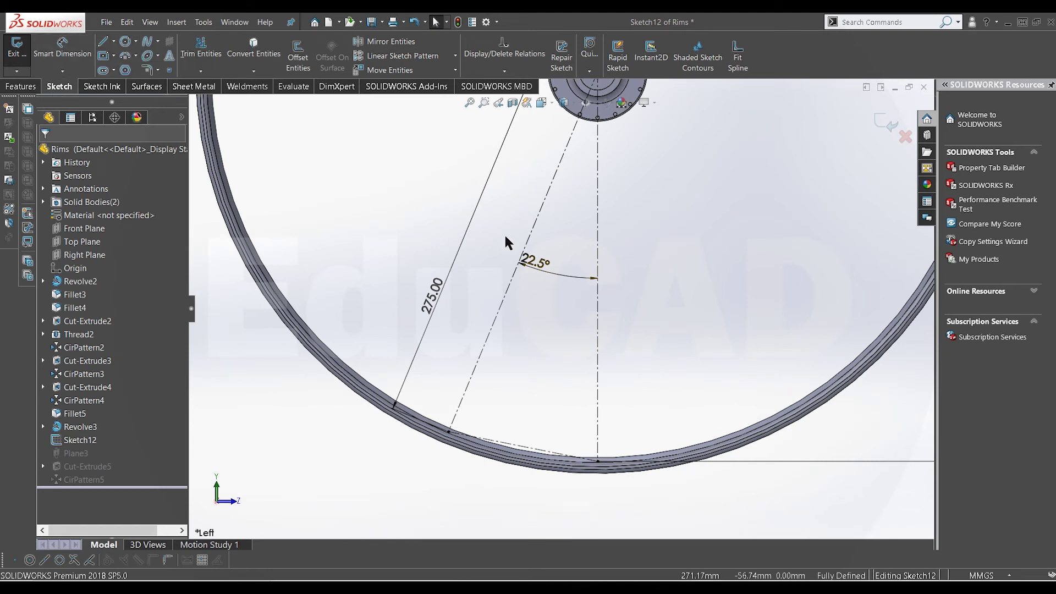
{"action": "scroll", "coordinate": [506, 241], "scroll_direction": "up", "scroll_amount": 1}
{"action": "left_click", "coordinate": [592, 112]}
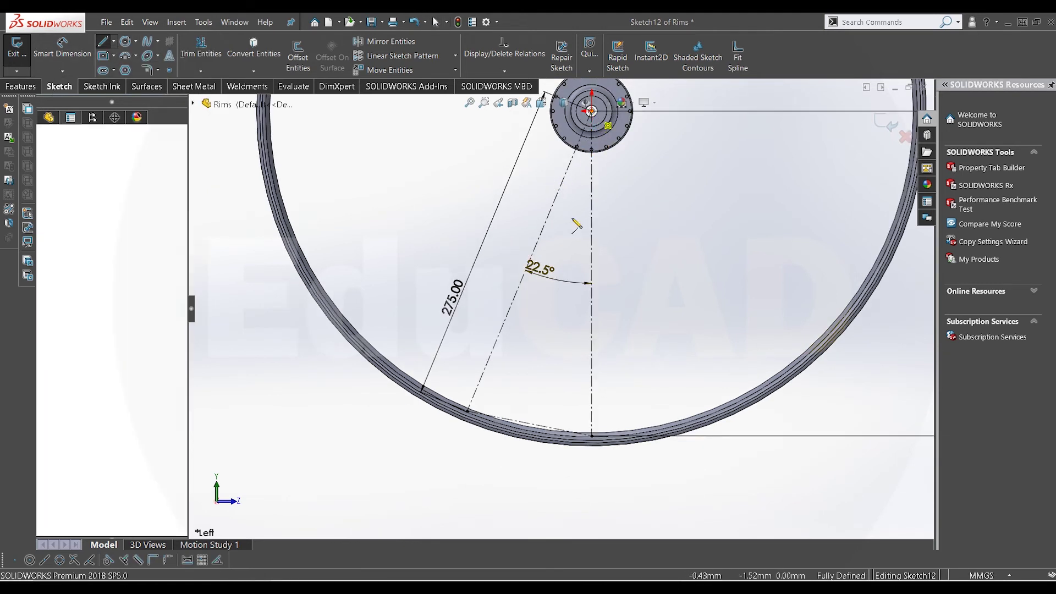
{"action": "left_click", "coordinate": [517, 450]}
{"action": "right_click", "coordinate": [640, 337]}
{"action": "left_click", "coordinate": [649, 342]}
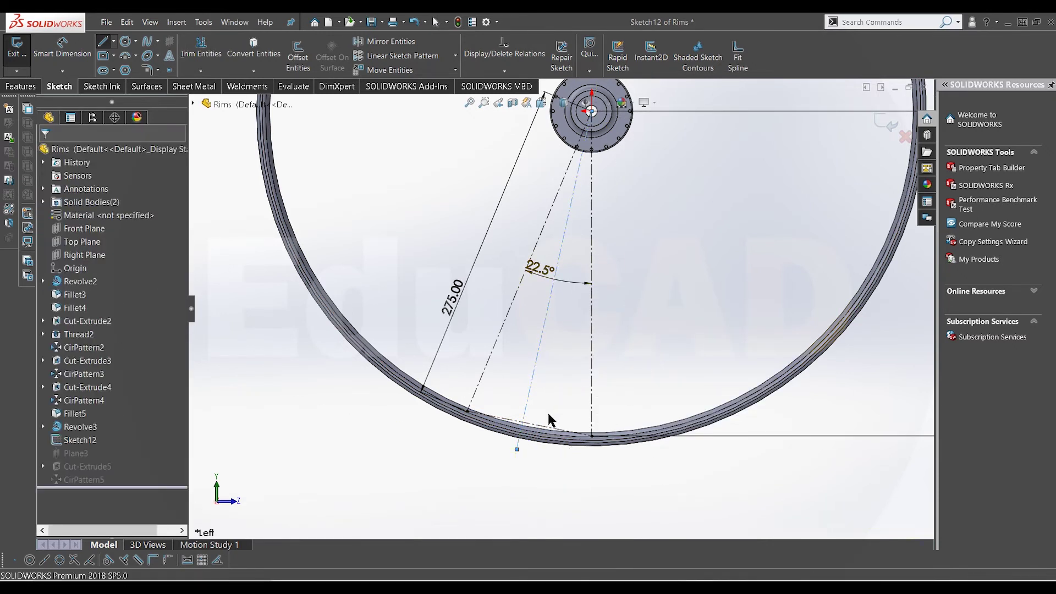
{"action": "left_click", "coordinate": [526, 411]}
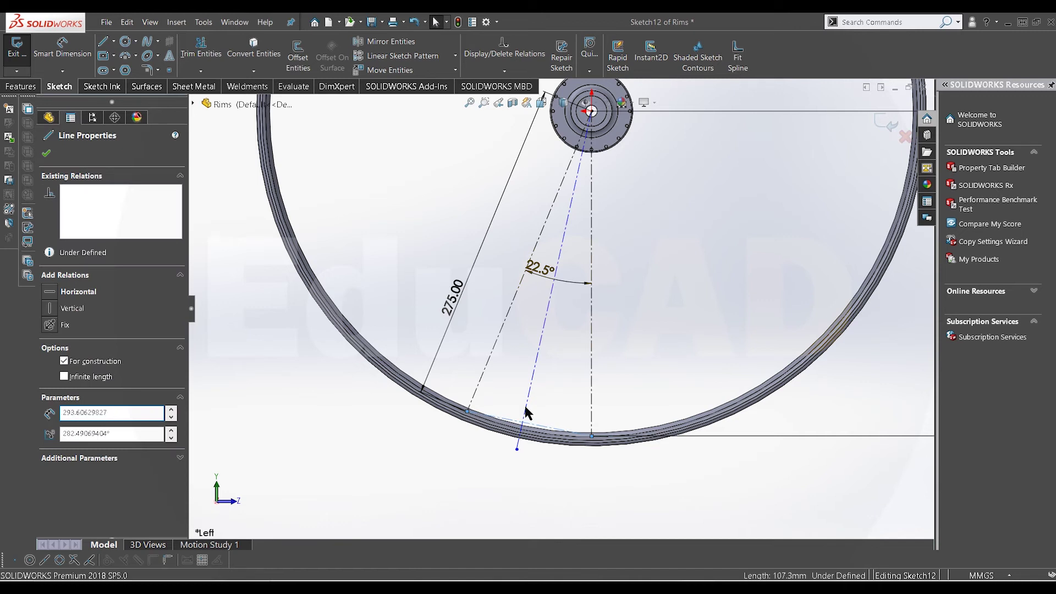
{"action": "left_click", "coordinate": [525, 410], "text": "ctrl"}
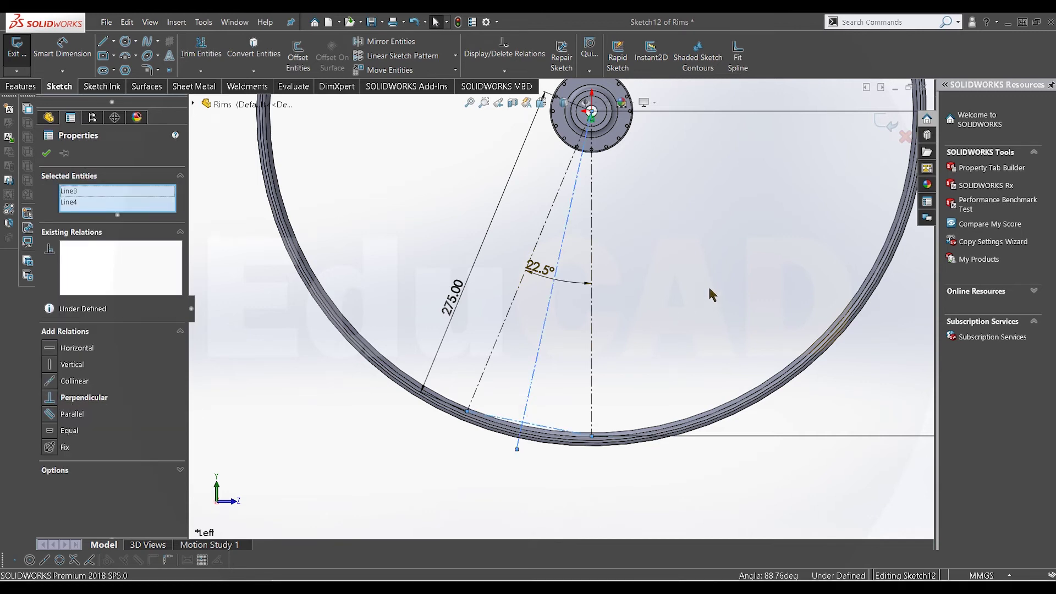
{"action": "left_click", "coordinate": [712, 295]}
{"action": "left_click", "coordinate": [529, 407]}
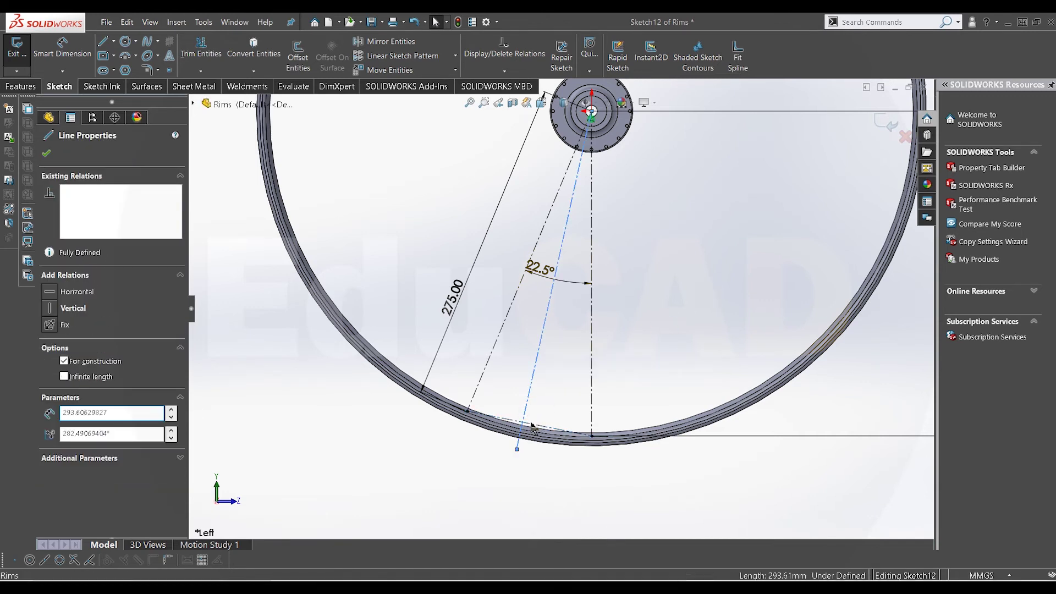
{"action": "left_click", "coordinate": [531, 425], "text": "ctrl"}
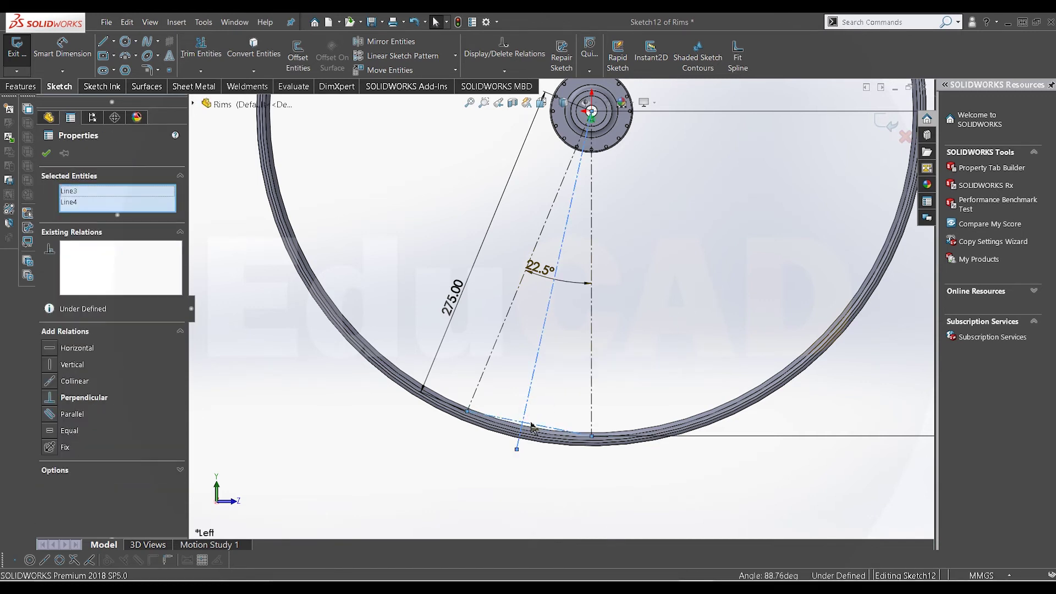
{"action": "left_click", "coordinate": [648, 309]}
{"action": "scroll", "coordinate": [536, 423], "scroll_direction": "down", "scroll_amount": 2}
{"action": "left_click", "coordinate": [532, 416]}
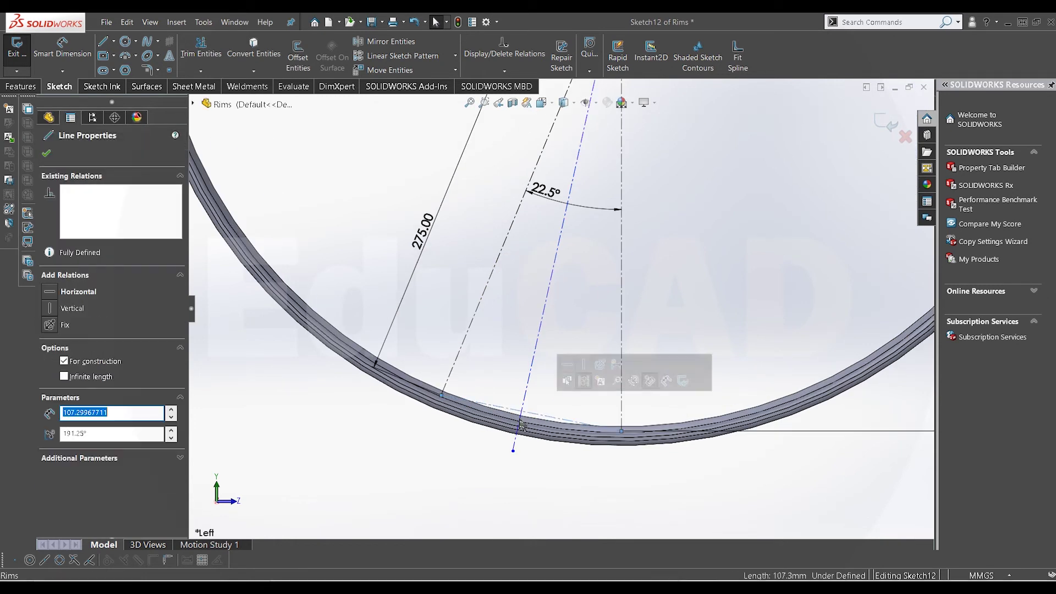
{"action": "left_click_drag", "start_coordinate": [528, 421], "coordinate": [545, 420]}
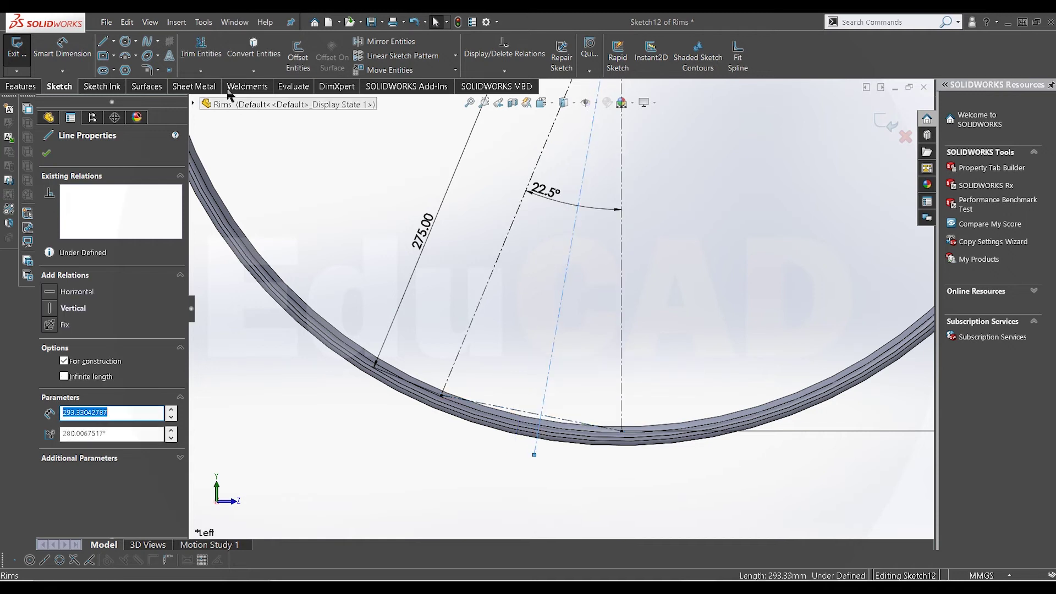
Step: Place a sketch point at the midpoint of the short joining line and make the newest radial centerline coincident with it
{"action": "left_click", "coordinate": [169, 70]}
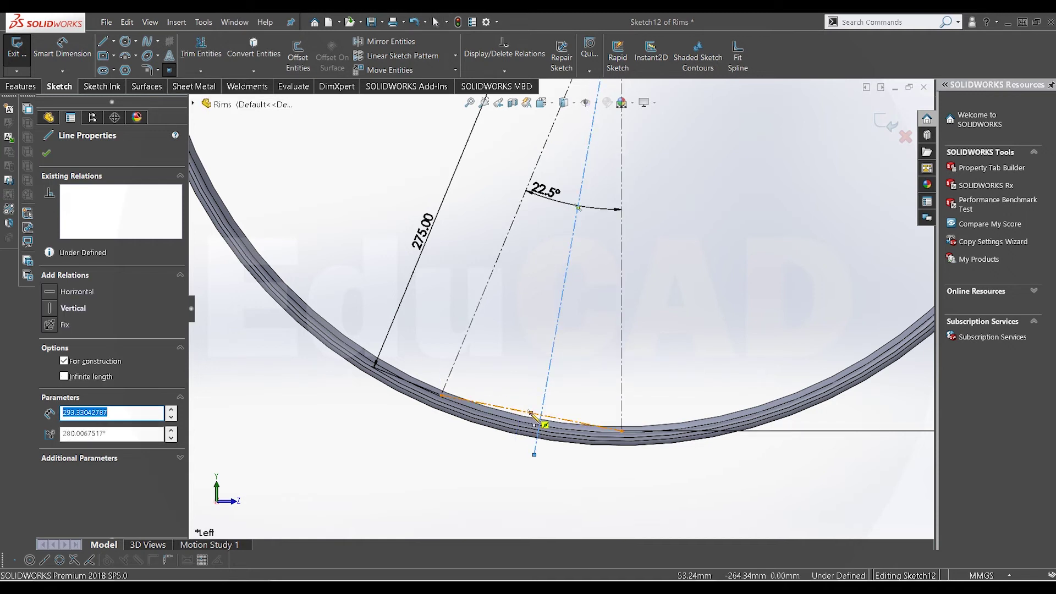
{"action": "left_click", "coordinate": [530, 413]}
{"action": "right_click", "coordinate": [665, 299]}
{"action": "left_click", "coordinate": [682, 302]}
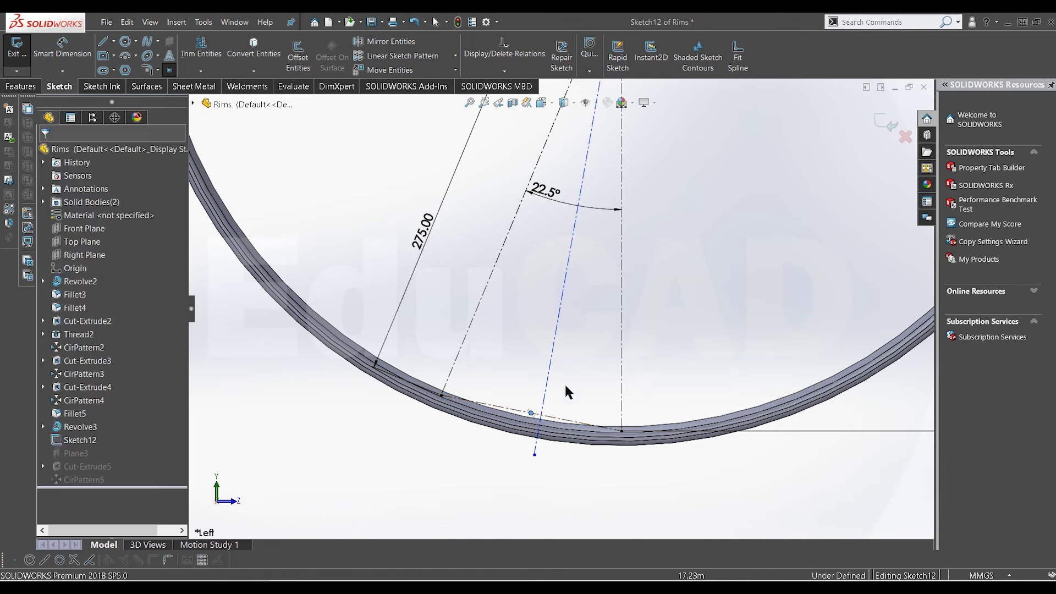
{"action": "left_click", "coordinate": [531, 412]}
{"action": "left_click", "coordinate": [542, 408], "text": "ctrl"}
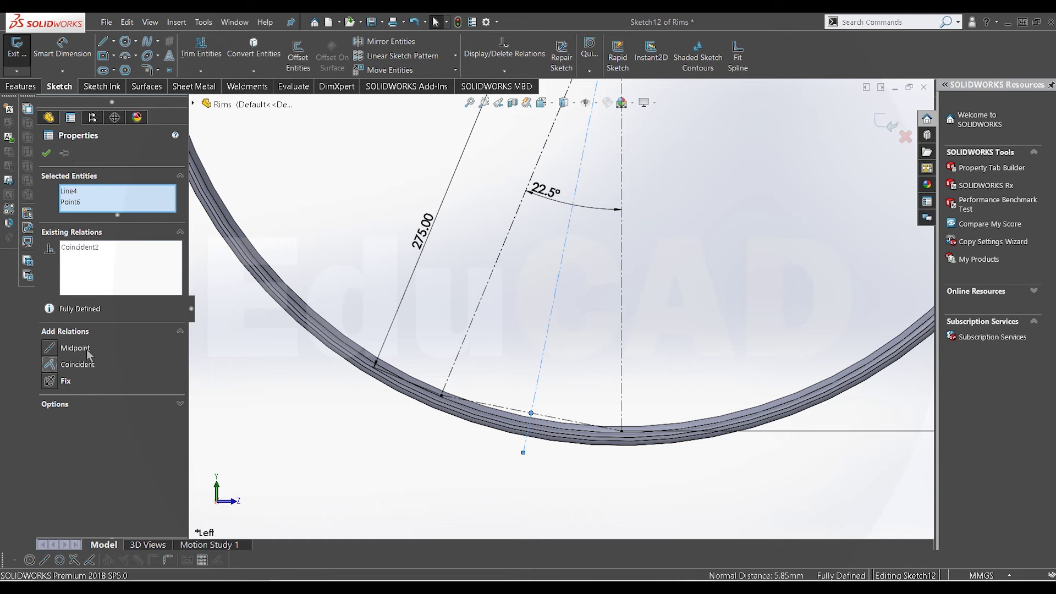
Step: Set the length of the middle radial centerline to 275 mm and finish editing Sketch12
{"action": "key", "text": "Escape"}
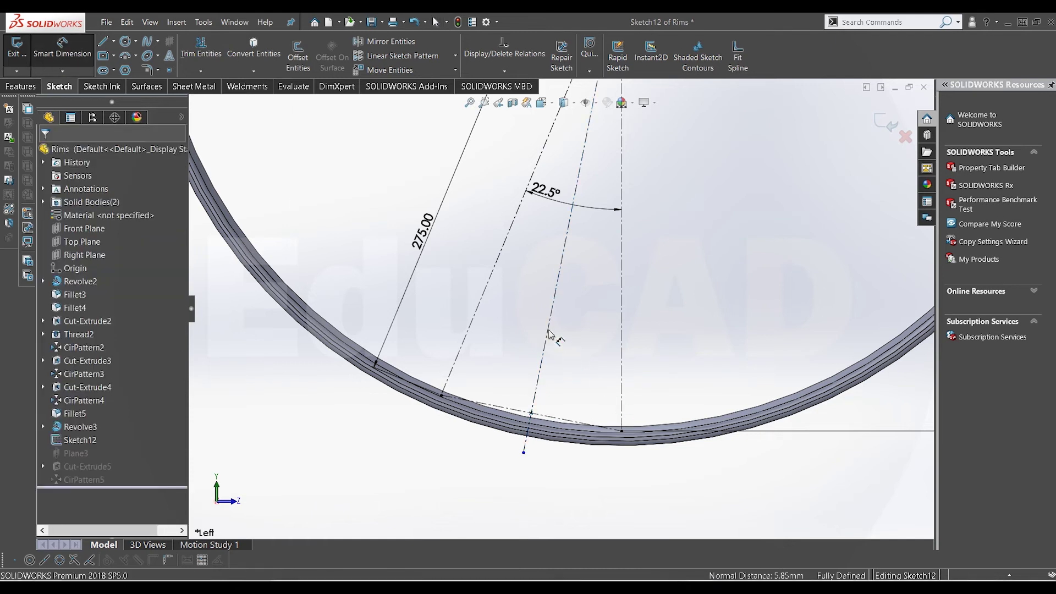
{"action": "left_click", "coordinate": [550, 334]}
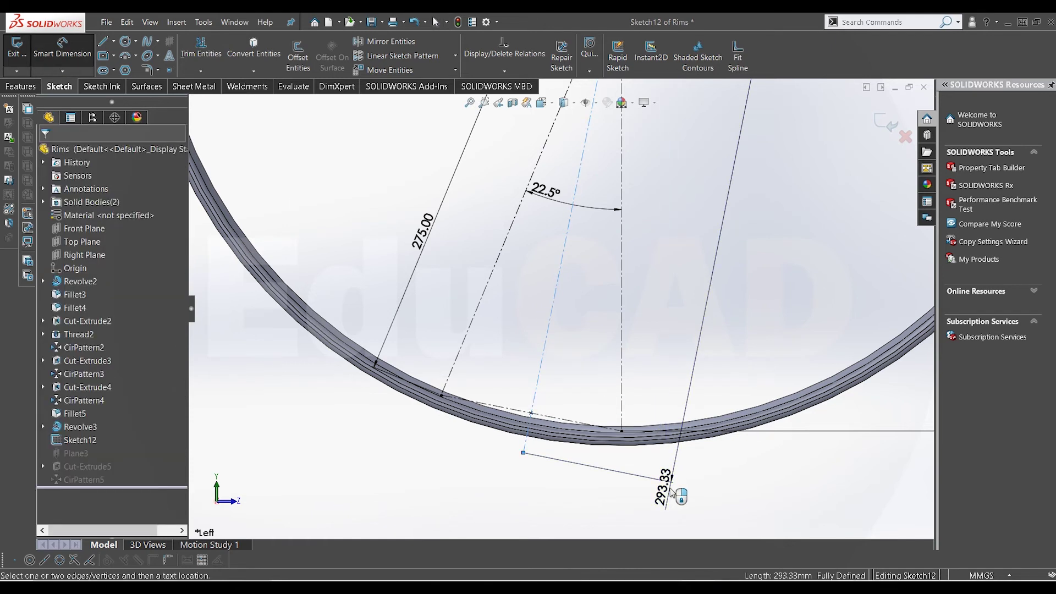
{"action": "left_click", "coordinate": [671, 491]}
{"action": "type", "text": "2"}
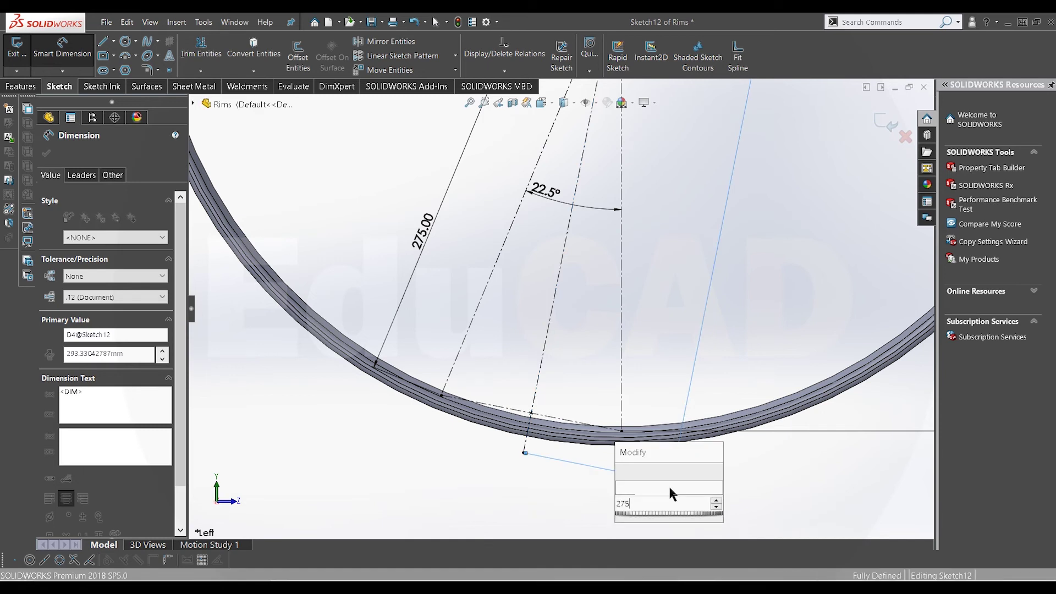
{"action": "type", "text": "75"}
{"action": "key", "text": "Return"}
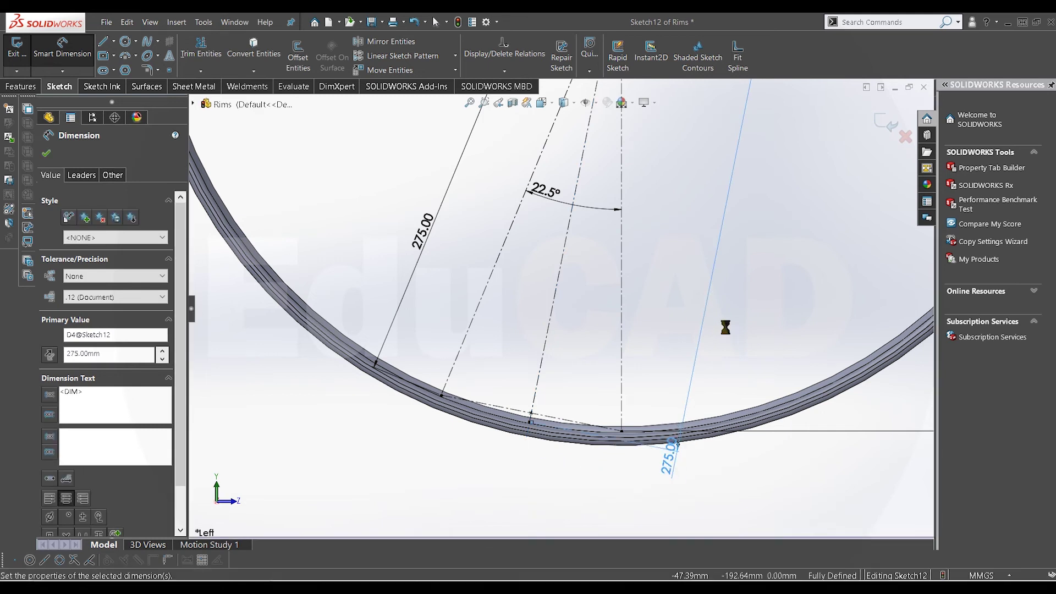
{"action": "right_click", "coordinate": [725, 327]}
{"action": "left_click", "coordinate": [737, 330]}
Step: Create a reference plane perpendicular to the middle radial centerline and passing through its rim-side endpoint
{"action": "scroll", "coordinate": [666, 329], "scroll_direction": "up", "scroll_amount": 2}
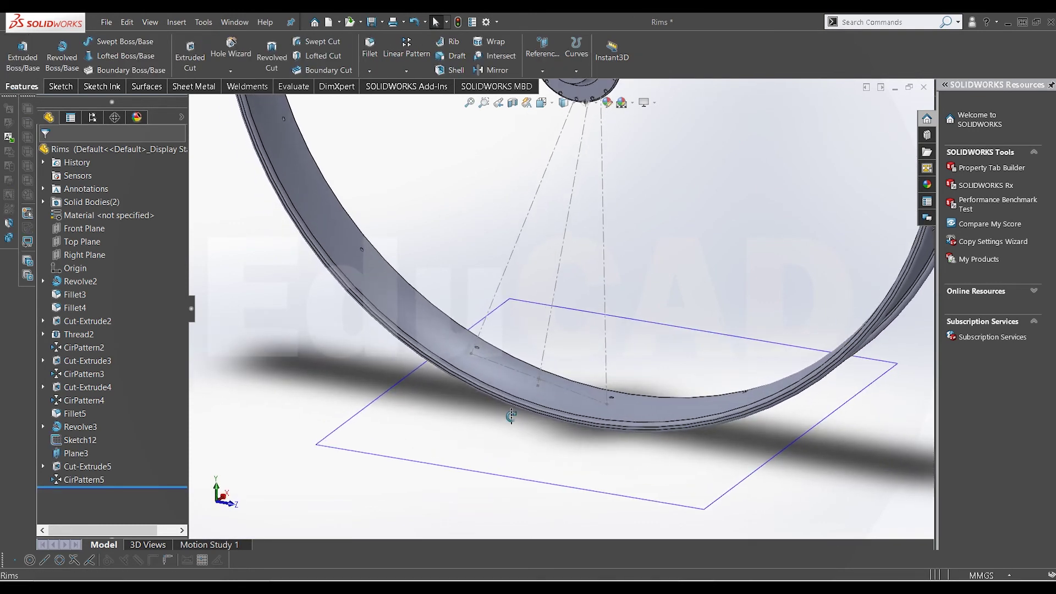
{"action": "left_click", "coordinate": [528, 44]}
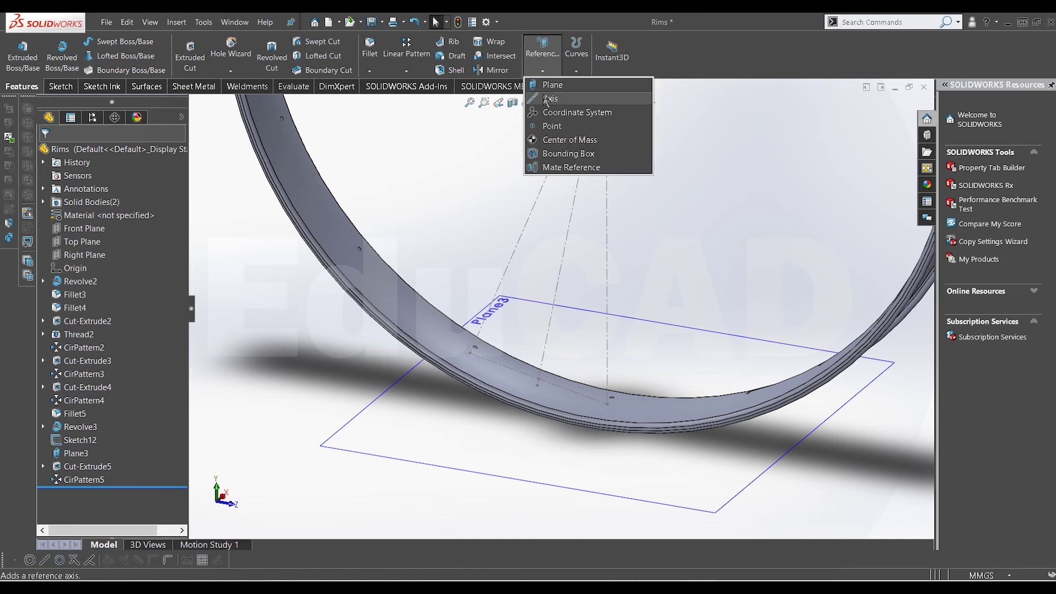
{"action": "left_click", "coordinate": [547, 87]}
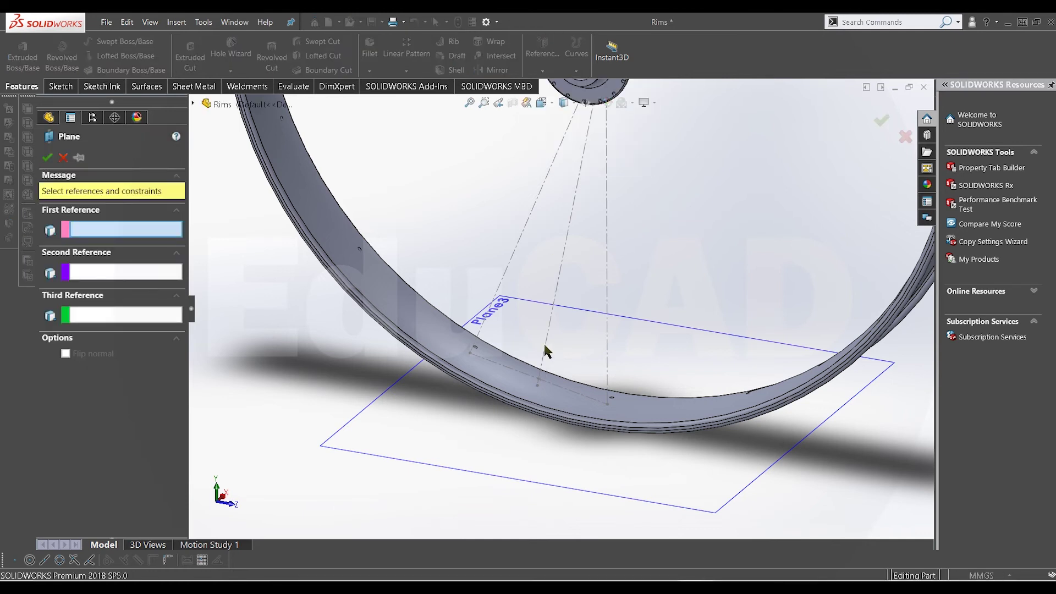
{"action": "left_click", "coordinate": [545, 381]}
{"action": "left_click", "coordinate": [537, 389]}
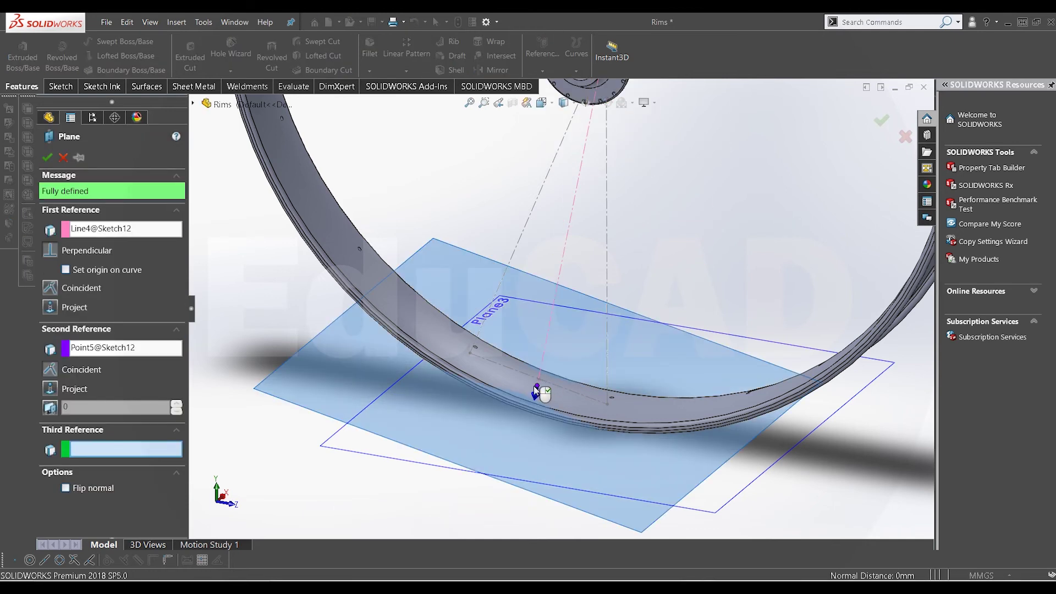
{"action": "left_click", "coordinate": [47, 157]}
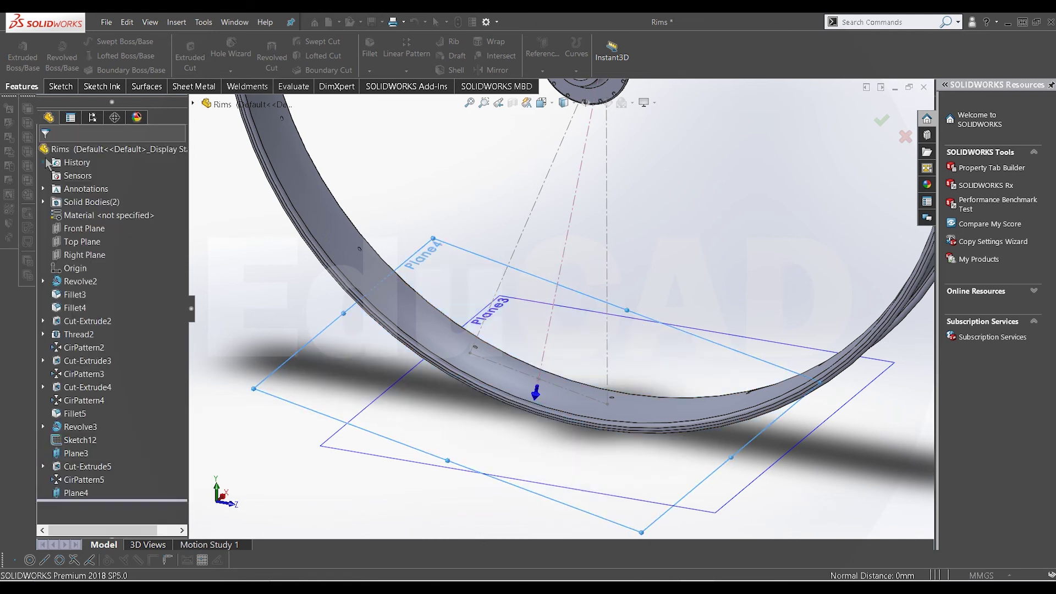
Step: Start a sketch on Plane4 and draw a horizontal centerline about 11 mm long from the origin, away from the existing holes' side
{"action": "right_click", "coordinate": [66, 493]}
{"action": "left_click", "coordinate": [80, 350]}
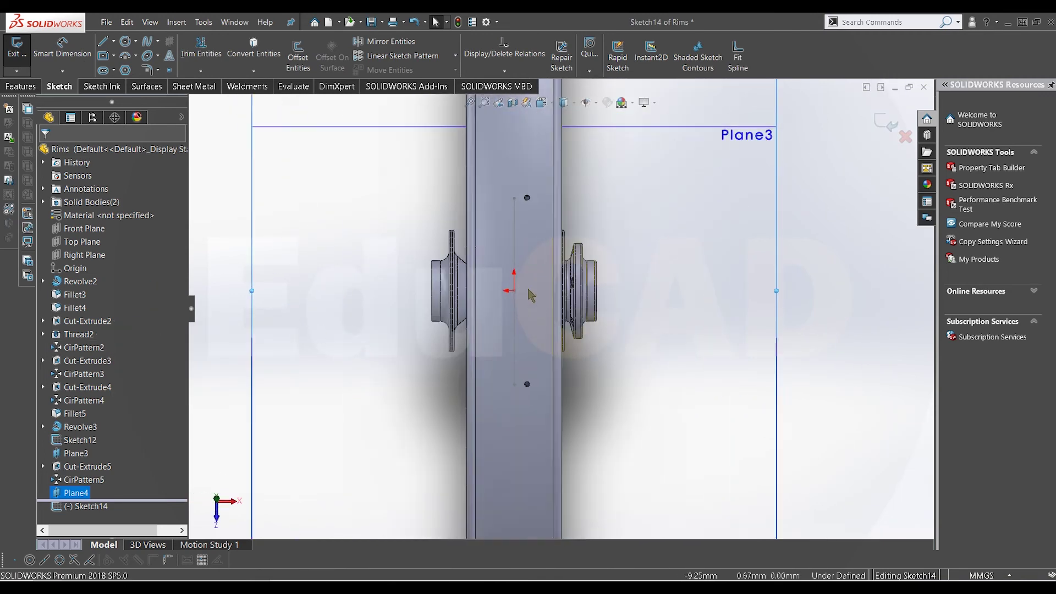
{"action": "left_click", "coordinate": [114, 42]}
{"action": "left_click", "coordinate": [135, 69]}
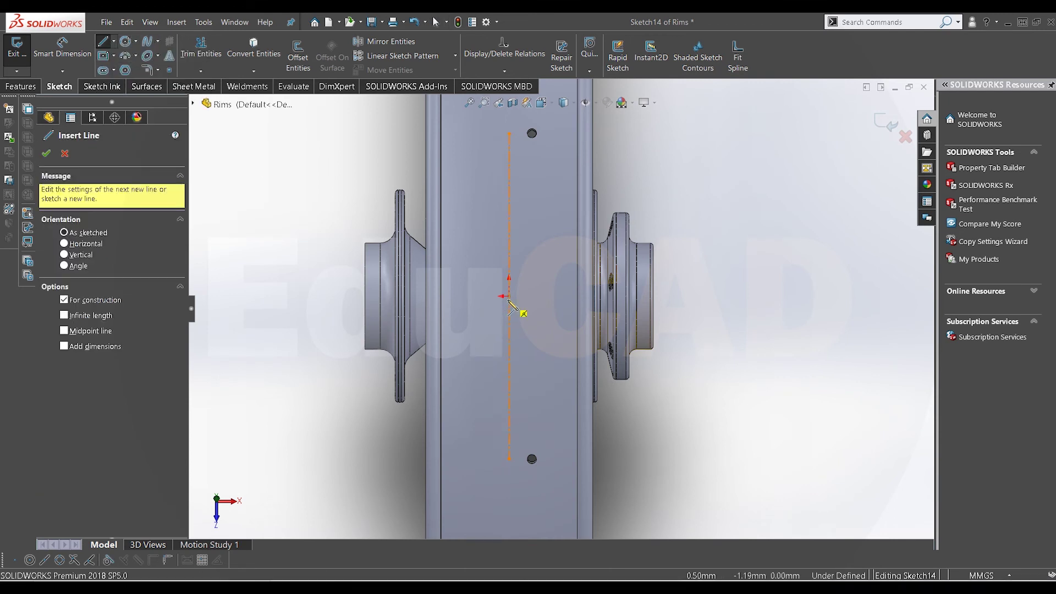
{"action": "left_click", "coordinate": [508, 297]}
{"action": "left_click", "coordinate": [476, 296]}
{"action": "key", "text": "Escape"}
Step: Set the length of the short horizontal centerline to 7.5 mm
{"action": "left_click", "coordinate": [71, 52]}
{"action": "left_click", "coordinate": [485, 296]}
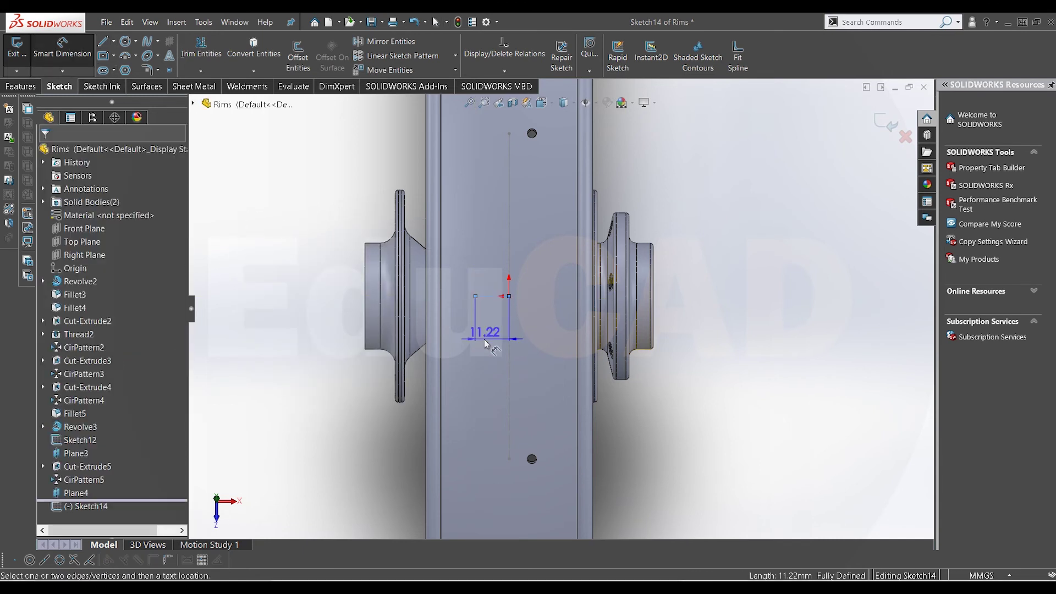
{"action": "left_click", "coordinate": [484, 339]}
{"action": "key", "text": "Return"}
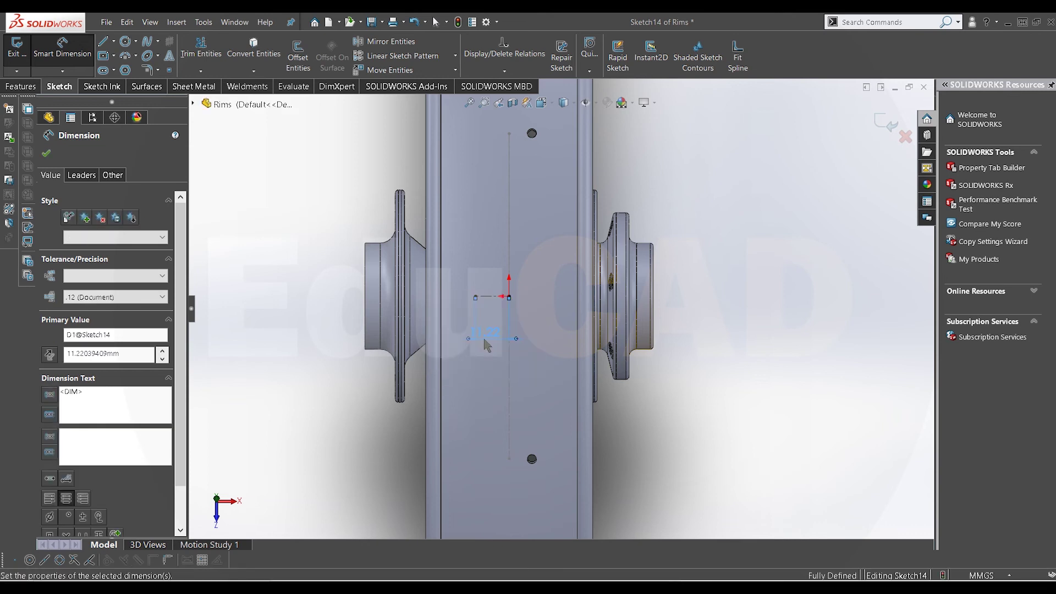
Step: Draw a 3 mm diameter circle centered on the free end of the short horizontal centerline
{"action": "scroll", "coordinate": [484, 339], "scroll_direction": "down", "scroll_amount": 2}
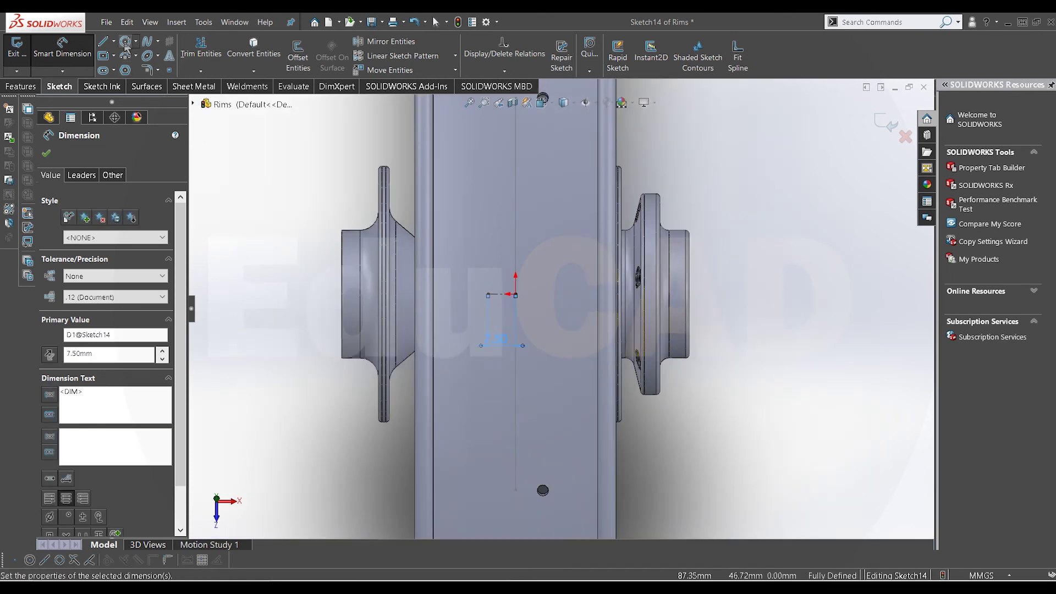
{"action": "left_click", "coordinate": [489, 294]}
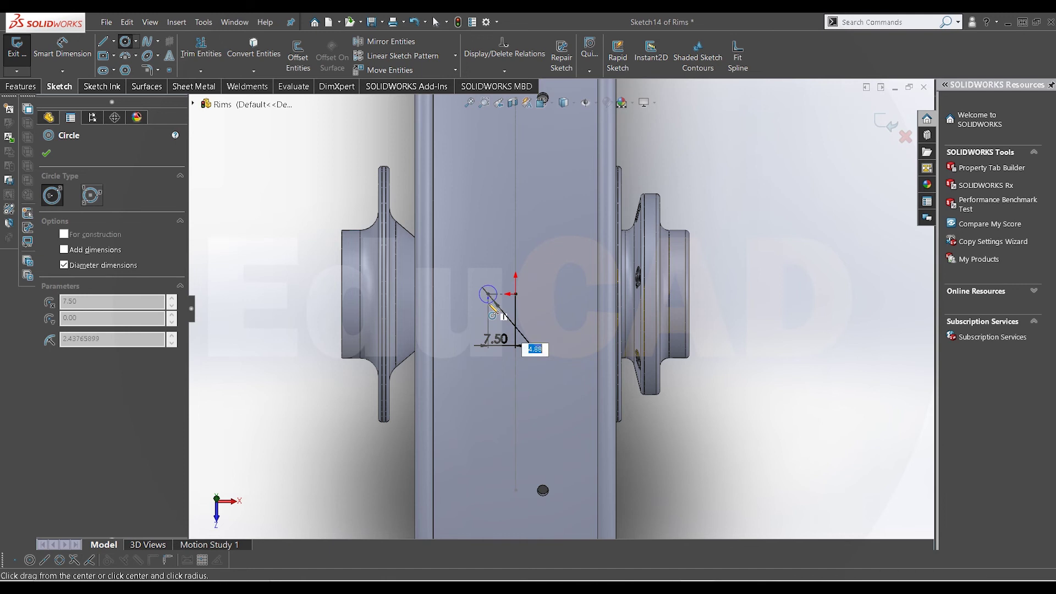
{"action": "key", "text": "Return"}
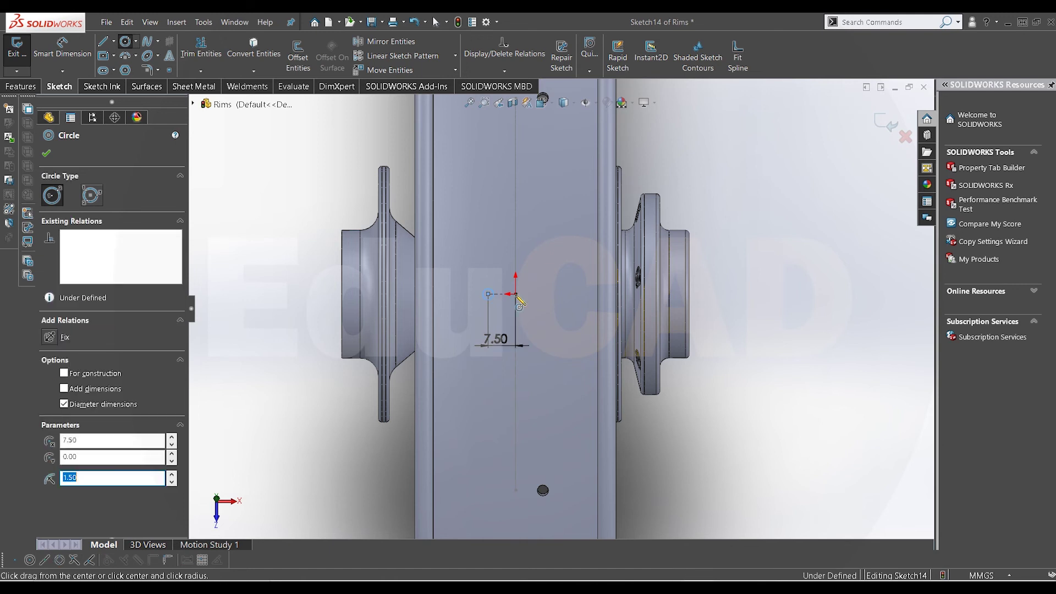
{"action": "right_click", "coordinate": [640, 165]}
{"action": "left_click", "coordinate": [660, 169]}
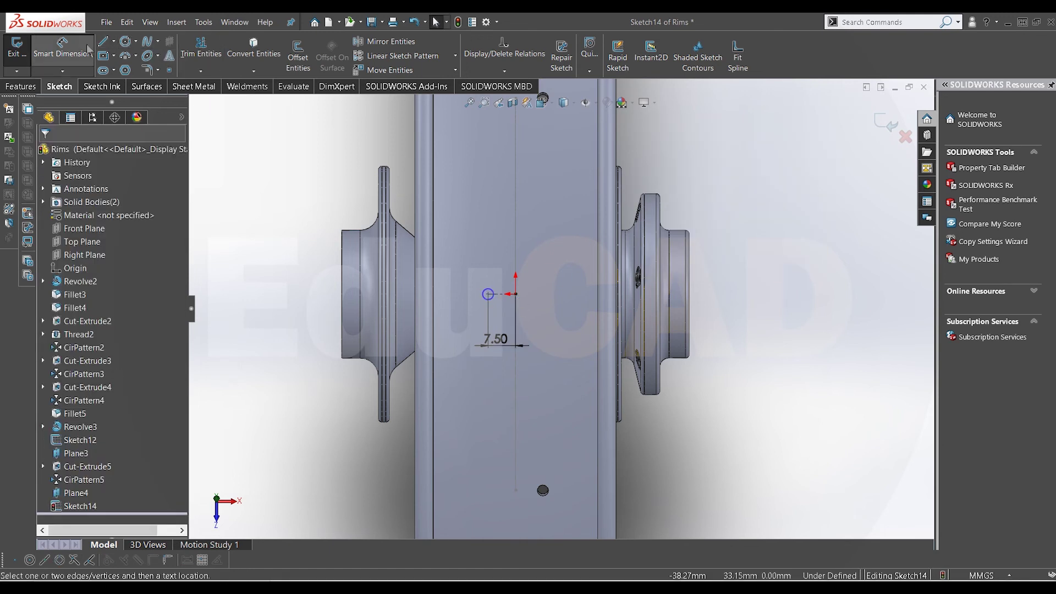
Step: Add a 3 mm diameter dimension to the circle so the sketch is fully defined
{"action": "scroll", "coordinate": [536, 344], "scroll_direction": "down", "scroll_amount": 1}
{"action": "scroll", "coordinate": [528, 342], "scroll_direction": "down", "scroll_amount": 1}
{"action": "left_click", "coordinate": [466, 278]}
{"action": "left_click", "coordinate": [442, 292]}
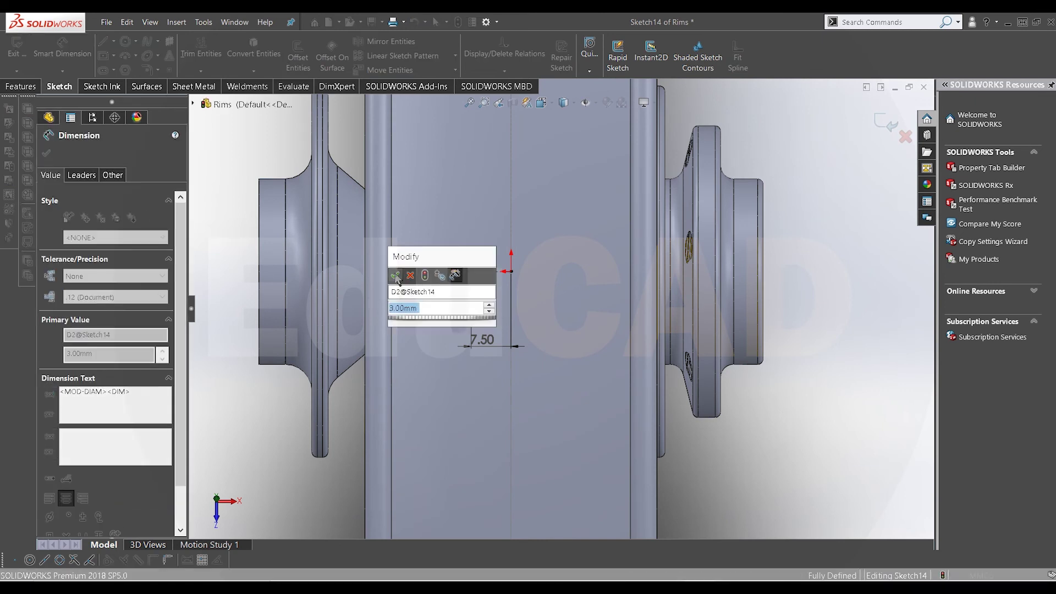
{"action": "left_click", "coordinate": [395, 275]}
{"action": "left_click", "coordinate": [815, 254]}
{"action": "right_click", "coordinate": [815, 253]}
{"action": "left_click", "coordinate": [831, 287]}
Step: Extrude-cut the circle through the rim as a blind cut 10 mm deep in both directions
{"action": "scroll", "coordinate": [561, 308], "scroll_direction": "up", "scroll_amount": 2}
{"action": "mouse_move", "coordinate": [562, 311]}
{"action": "middle_mouse_down"}
{"action": "mouse_move", "coordinate": [612, 337]}
{"action": "mouse_move", "coordinate": [589, 329]}
{"action": "middle_mouse_up"}
{"action": "scroll", "coordinate": [589, 330], "scroll_direction": "up", "scroll_amount": 8}
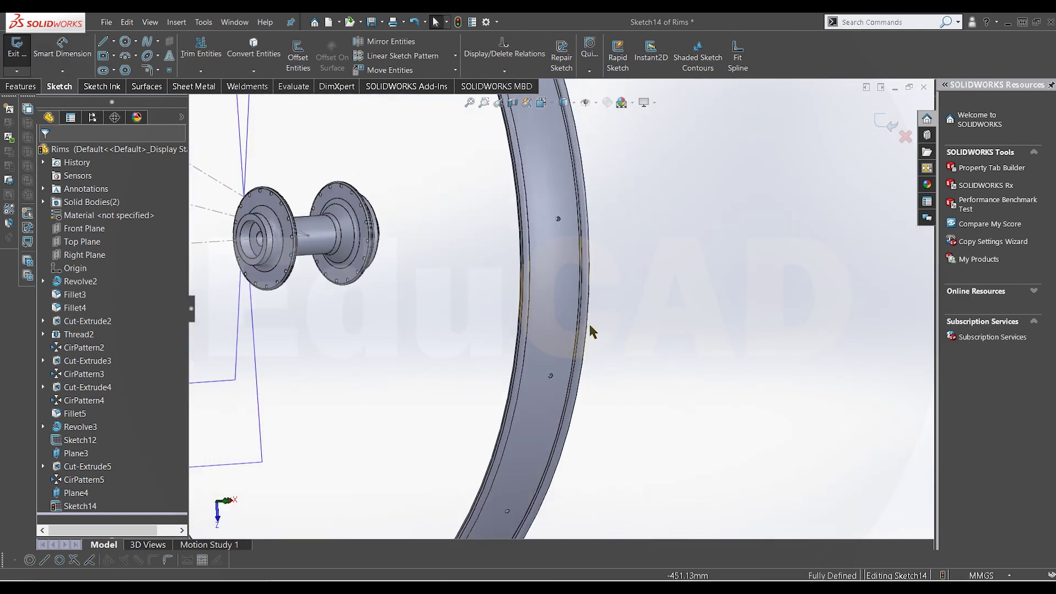
{"action": "scroll", "coordinate": [353, 269], "scroll_direction": "down", "scroll_amount": 10}
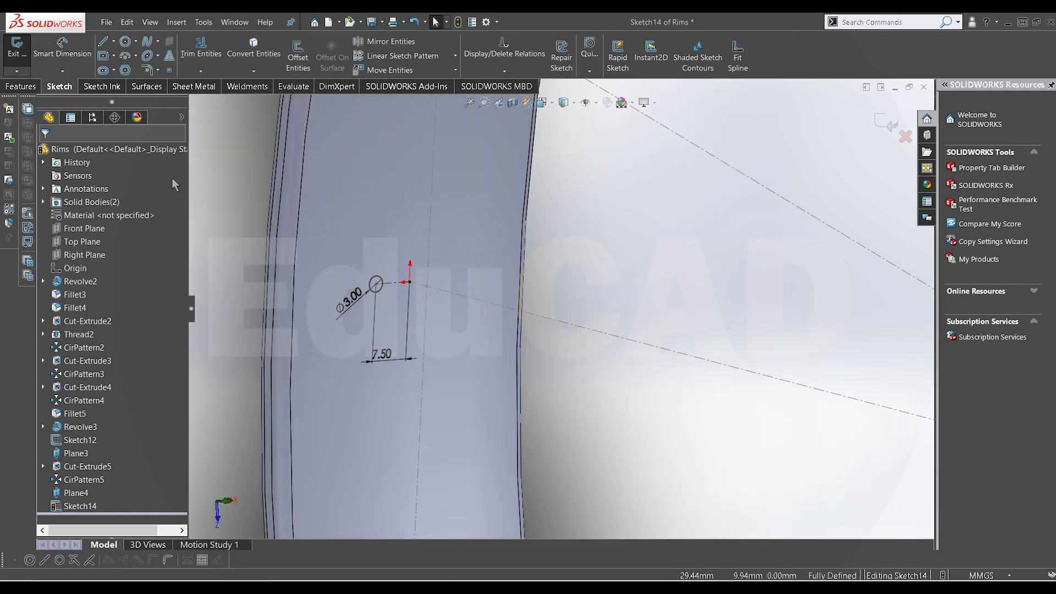
{"action": "left_click", "coordinate": [34, 86]}
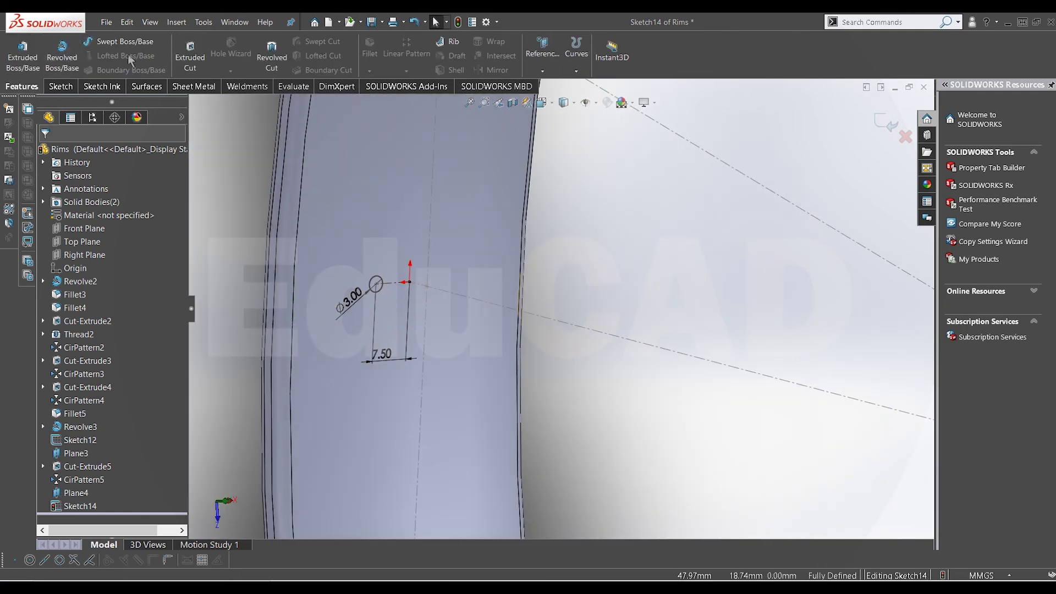
{"action": "left_click", "coordinate": [188, 55]}
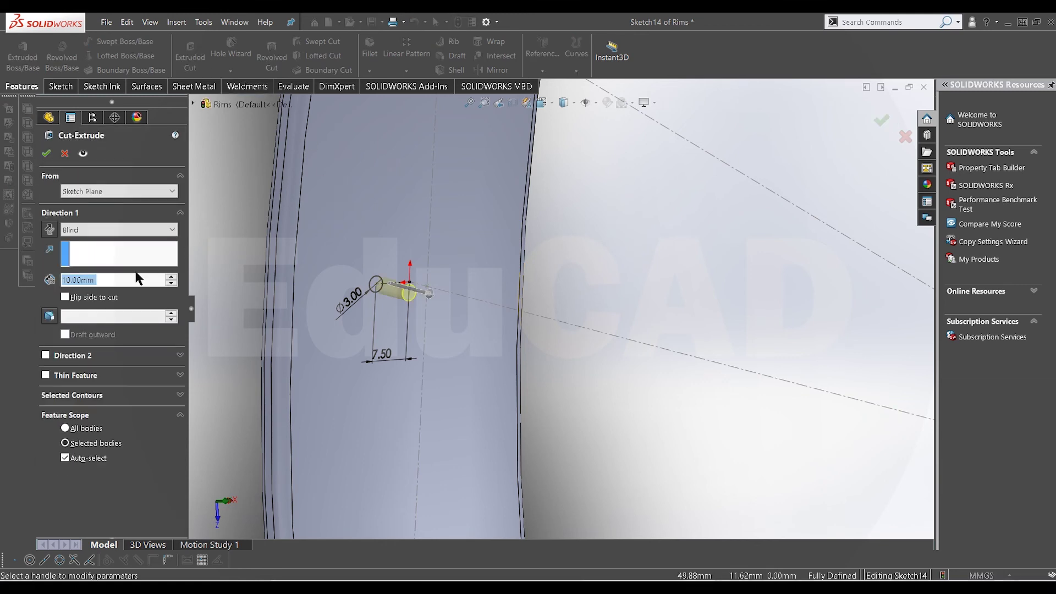
{"action": "left_click", "coordinate": [45, 355]}
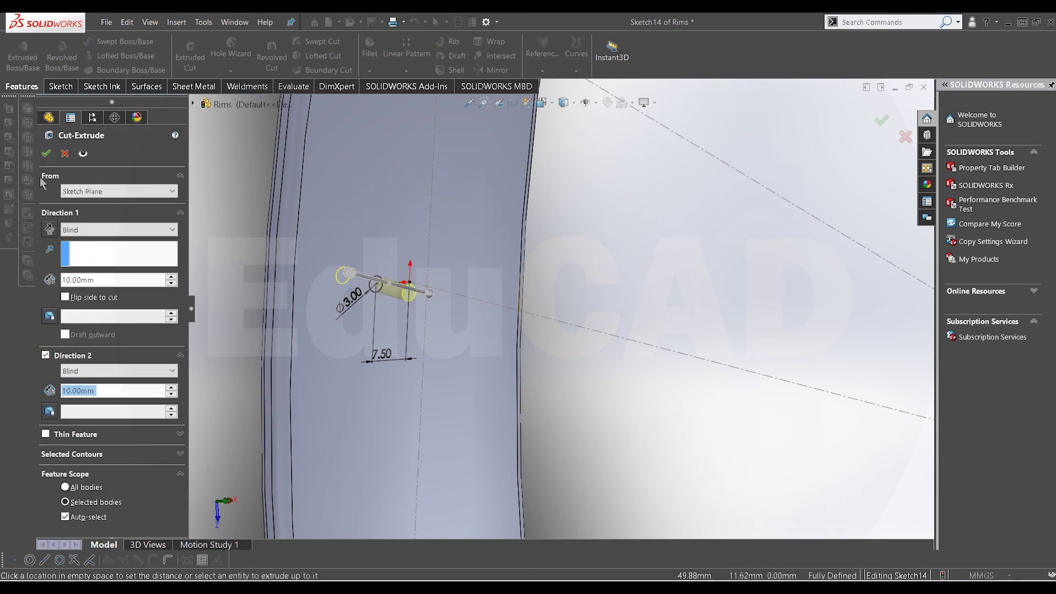
{"action": "left_click", "coordinate": [45, 155]}
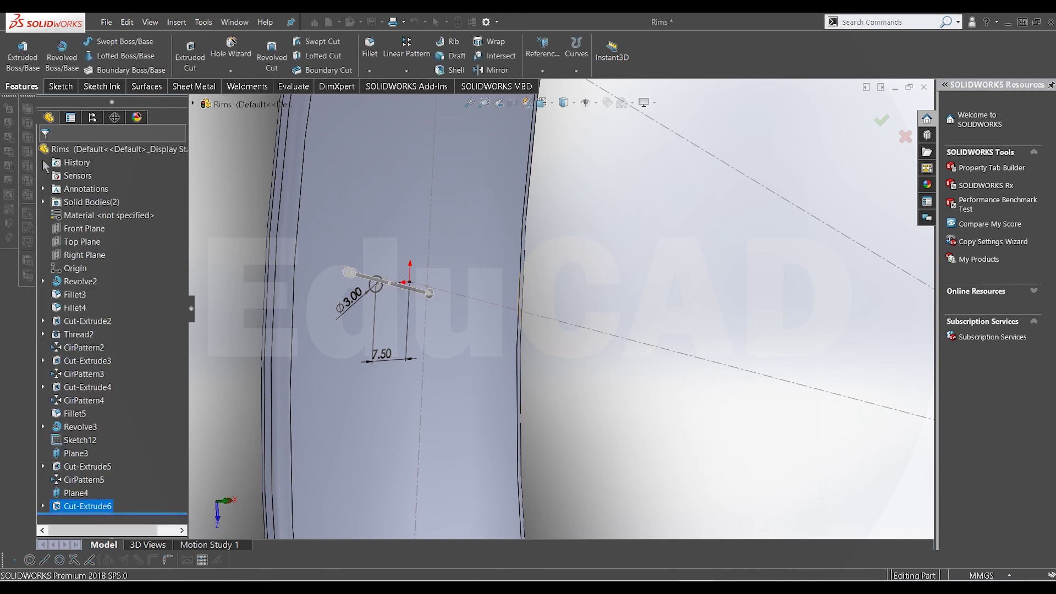
Step: Circular-pattern the new hole cut around the rim's circular edge with 16 instances over 360 degrees
{"action": "scroll", "coordinate": [466, 341], "scroll_direction": "up", "scroll_amount": 8}
{"action": "middle_click_drag", "start_coordinate": [467, 349], "coordinate": [508, 303]}
{"action": "scroll", "coordinate": [489, 304], "scroll_direction": "down", "scroll_amount": 6}
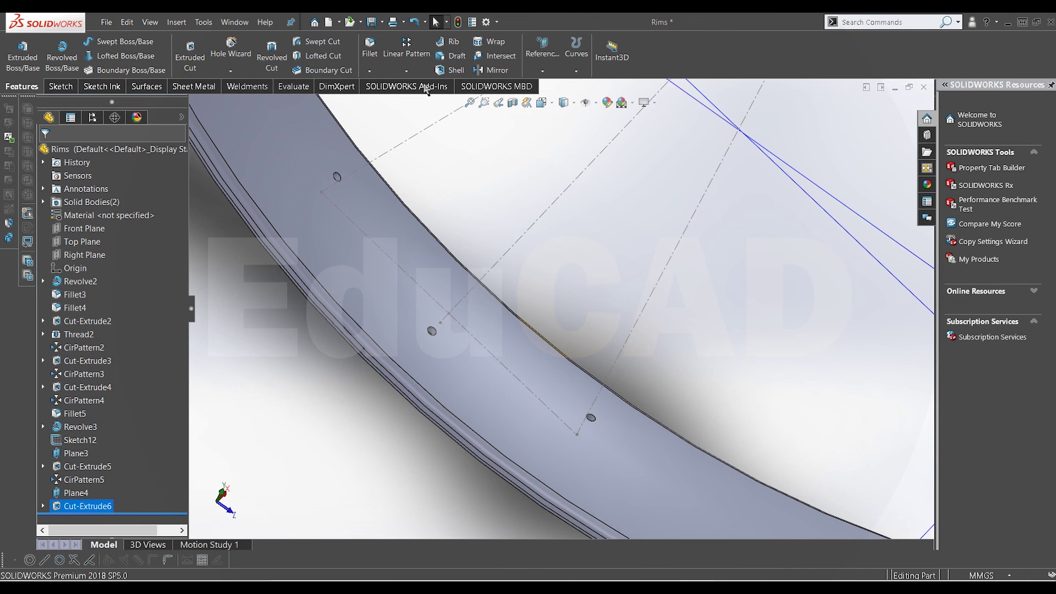
{"action": "left_click", "coordinate": [406, 70]}
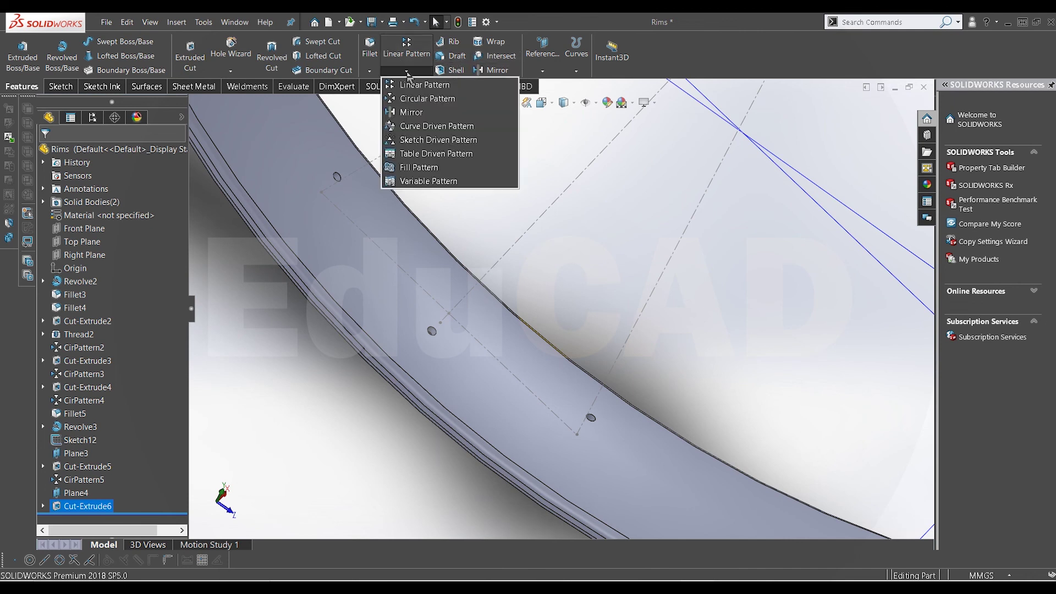
{"action": "left_click", "coordinate": [419, 100]}
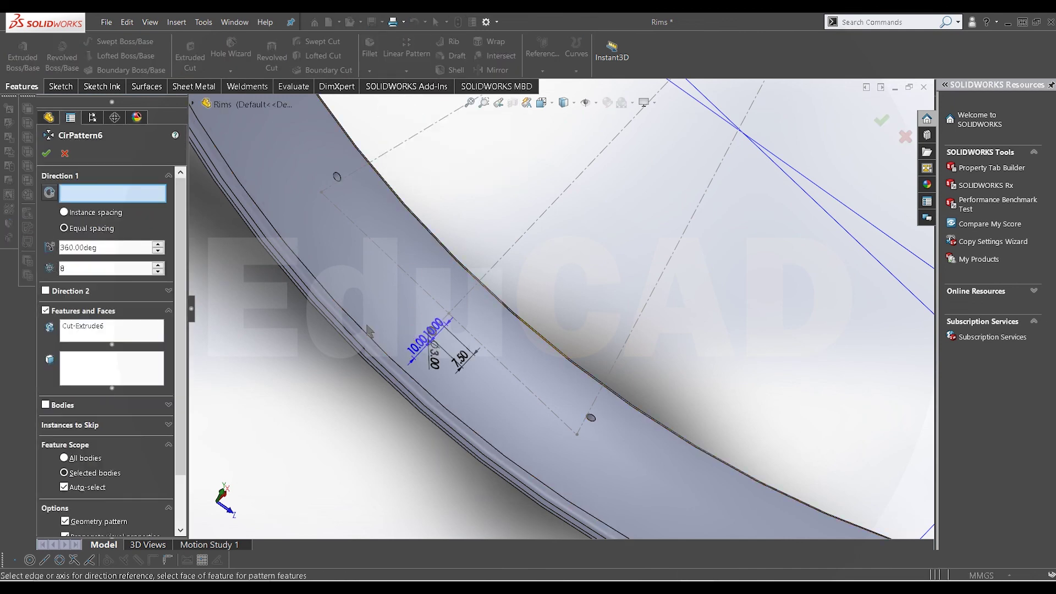
{"action": "left_click", "coordinate": [446, 407]}
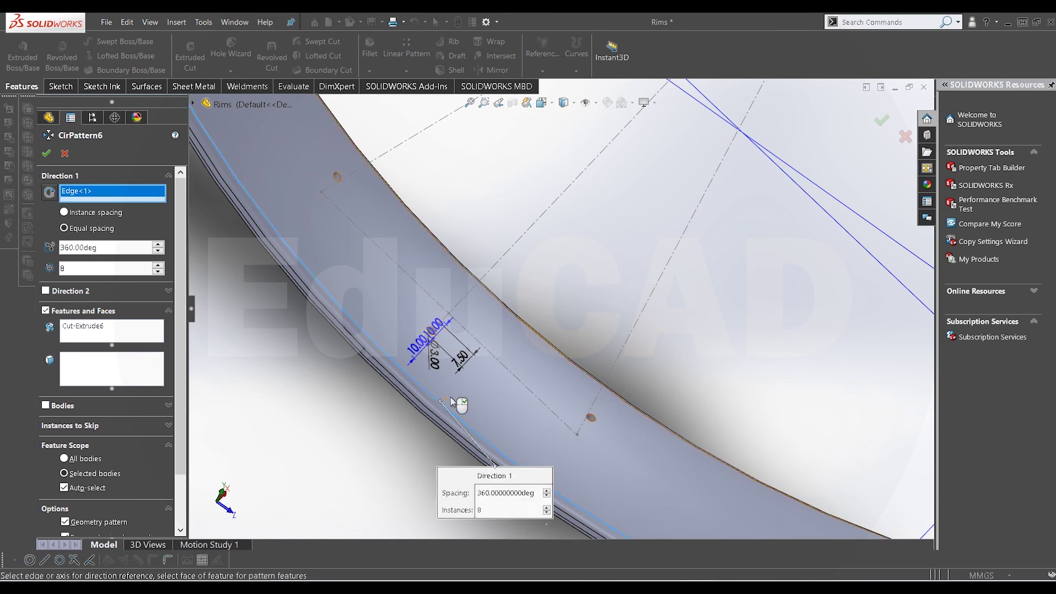
{"action": "scroll", "coordinate": [456, 398], "scroll_direction": "up", "scroll_amount": 5}
{"action": "scroll", "coordinate": [460, 396], "scroll_direction": "up", "scroll_amount": 1}
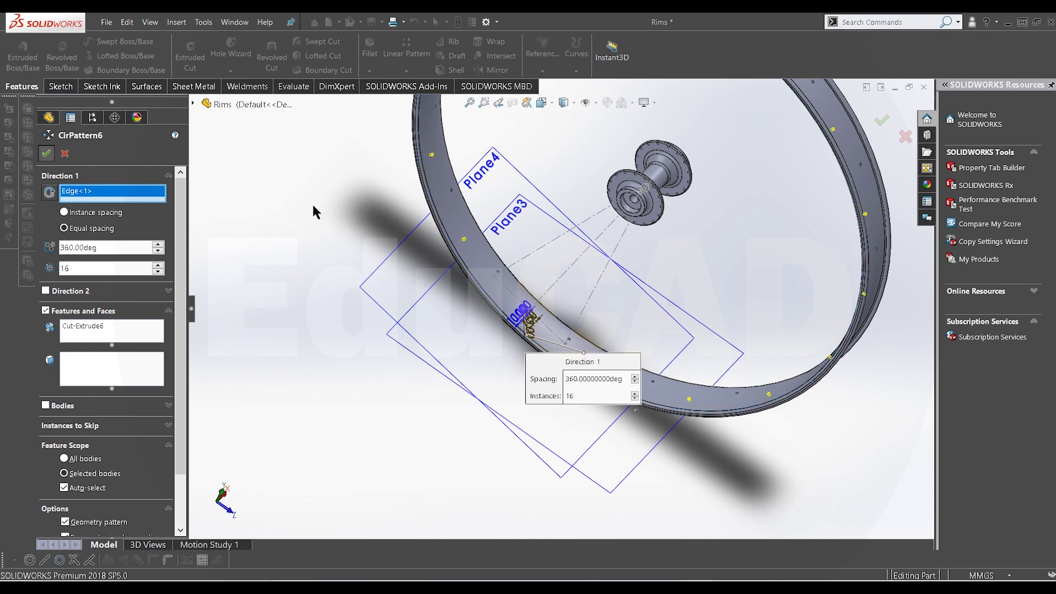
{"action": "key", "text": "Return"}
Step: Check the item visibility options and examine the complete wheel with both sets of spoke holes
{"action": "middle_click_drag", "start_coordinate": [323, 220], "coordinate": [572, 149]}
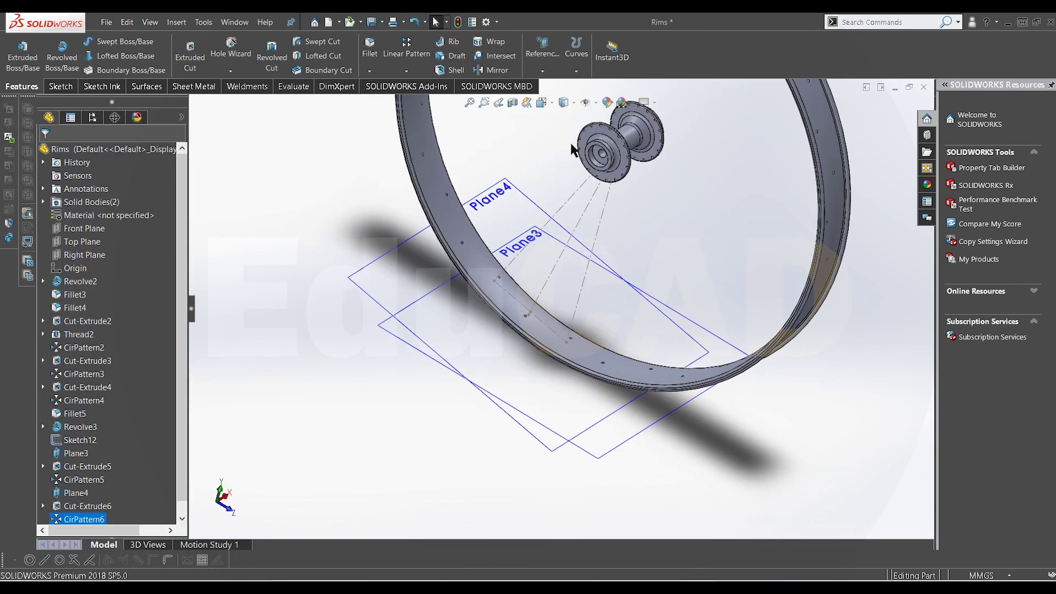
{"action": "left_click", "coordinate": [586, 106]}
{"action": "left_click", "coordinate": [692, 198]}
{"action": "mouse_move", "coordinate": [672, 303]}
{"action": "middle_mouse_down"}
{"action": "mouse_move", "coordinate": [631, 335]}
{"action": "mouse_move", "coordinate": [723, 252]}
{"action": "mouse_move", "coordinate": [681, 302]}
{"action": "mouse_move", "coordinate": [601, 172]}
{"action": "mouse_move", "coordinate": [493, 156]}
{"action": "mouse_move", "coordinate": [552, 151]}
{"action": "mouse_move", "coordinate": [578, 166]}
{"action": "mouse_move", "coordinate": [561, 160]}
{"action": "mouse_move", "coordinate": [573, 234]}
{"action": "mouse_move", "coordinate": [530, 205]}
{"action": "mouse_move", "coordinate": [488, 203]}
{"action": "mouse_move", "coordinate": [469, 214]}
{"action": "middle_mouse_up"}
{"action": "key", "text": "f"}
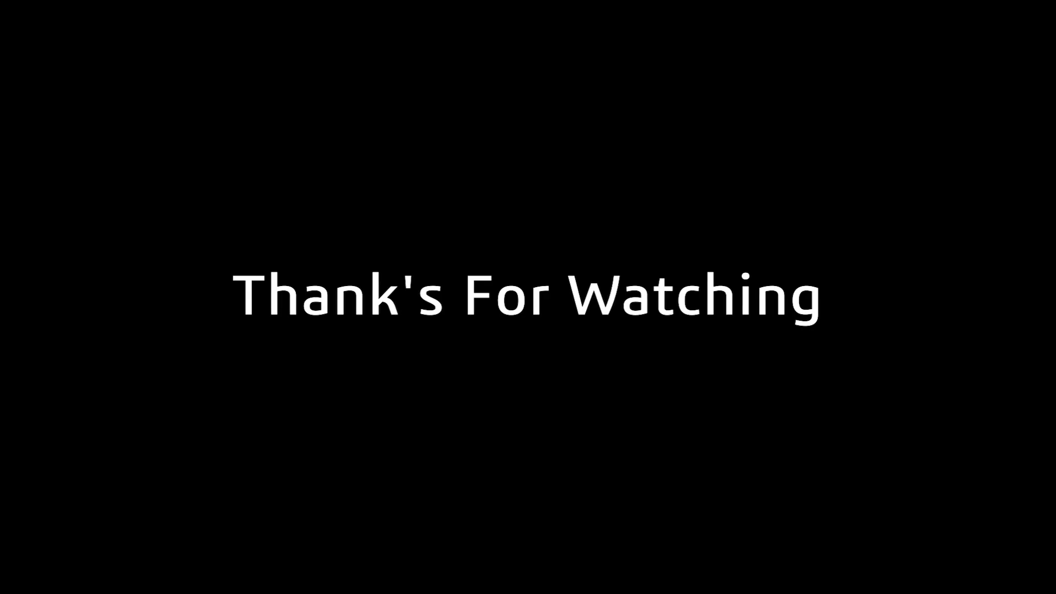